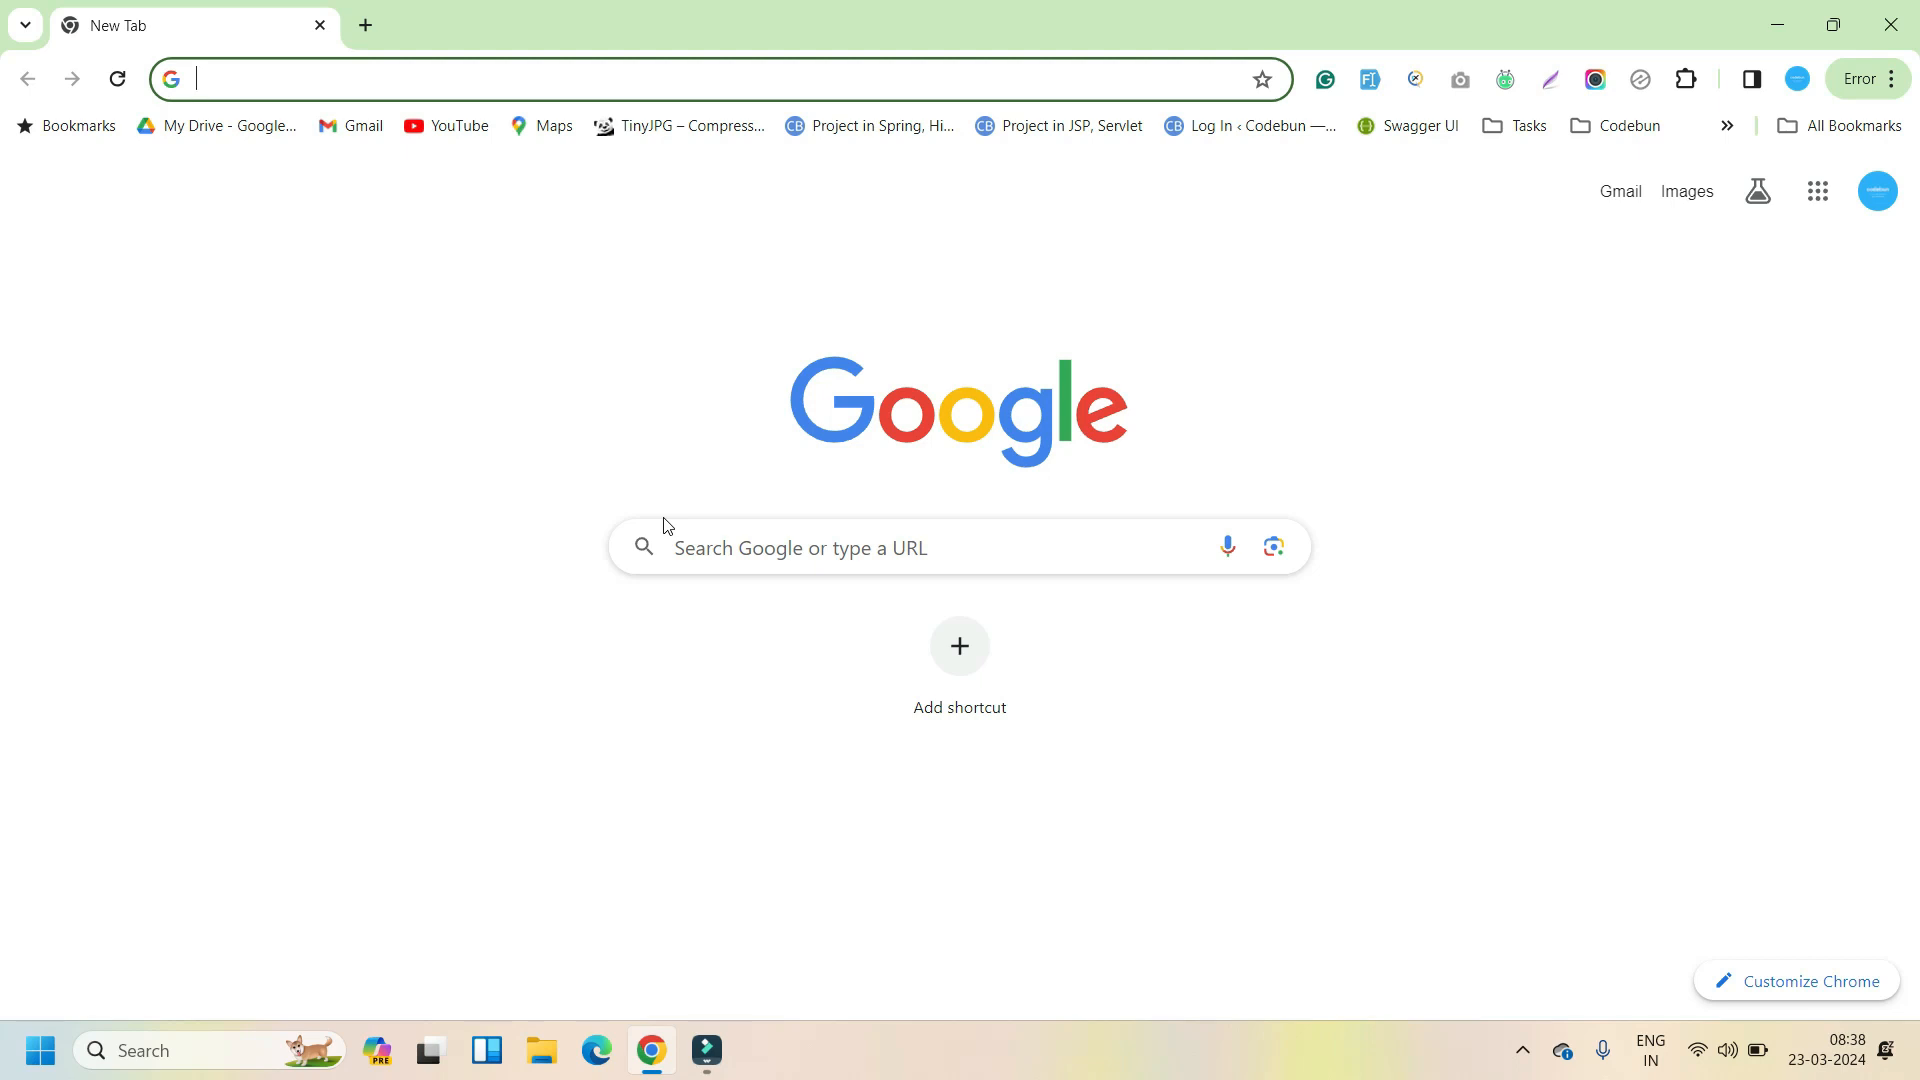
- Search Windows for the installed app "node", and close the search
left_click(207, 1056)
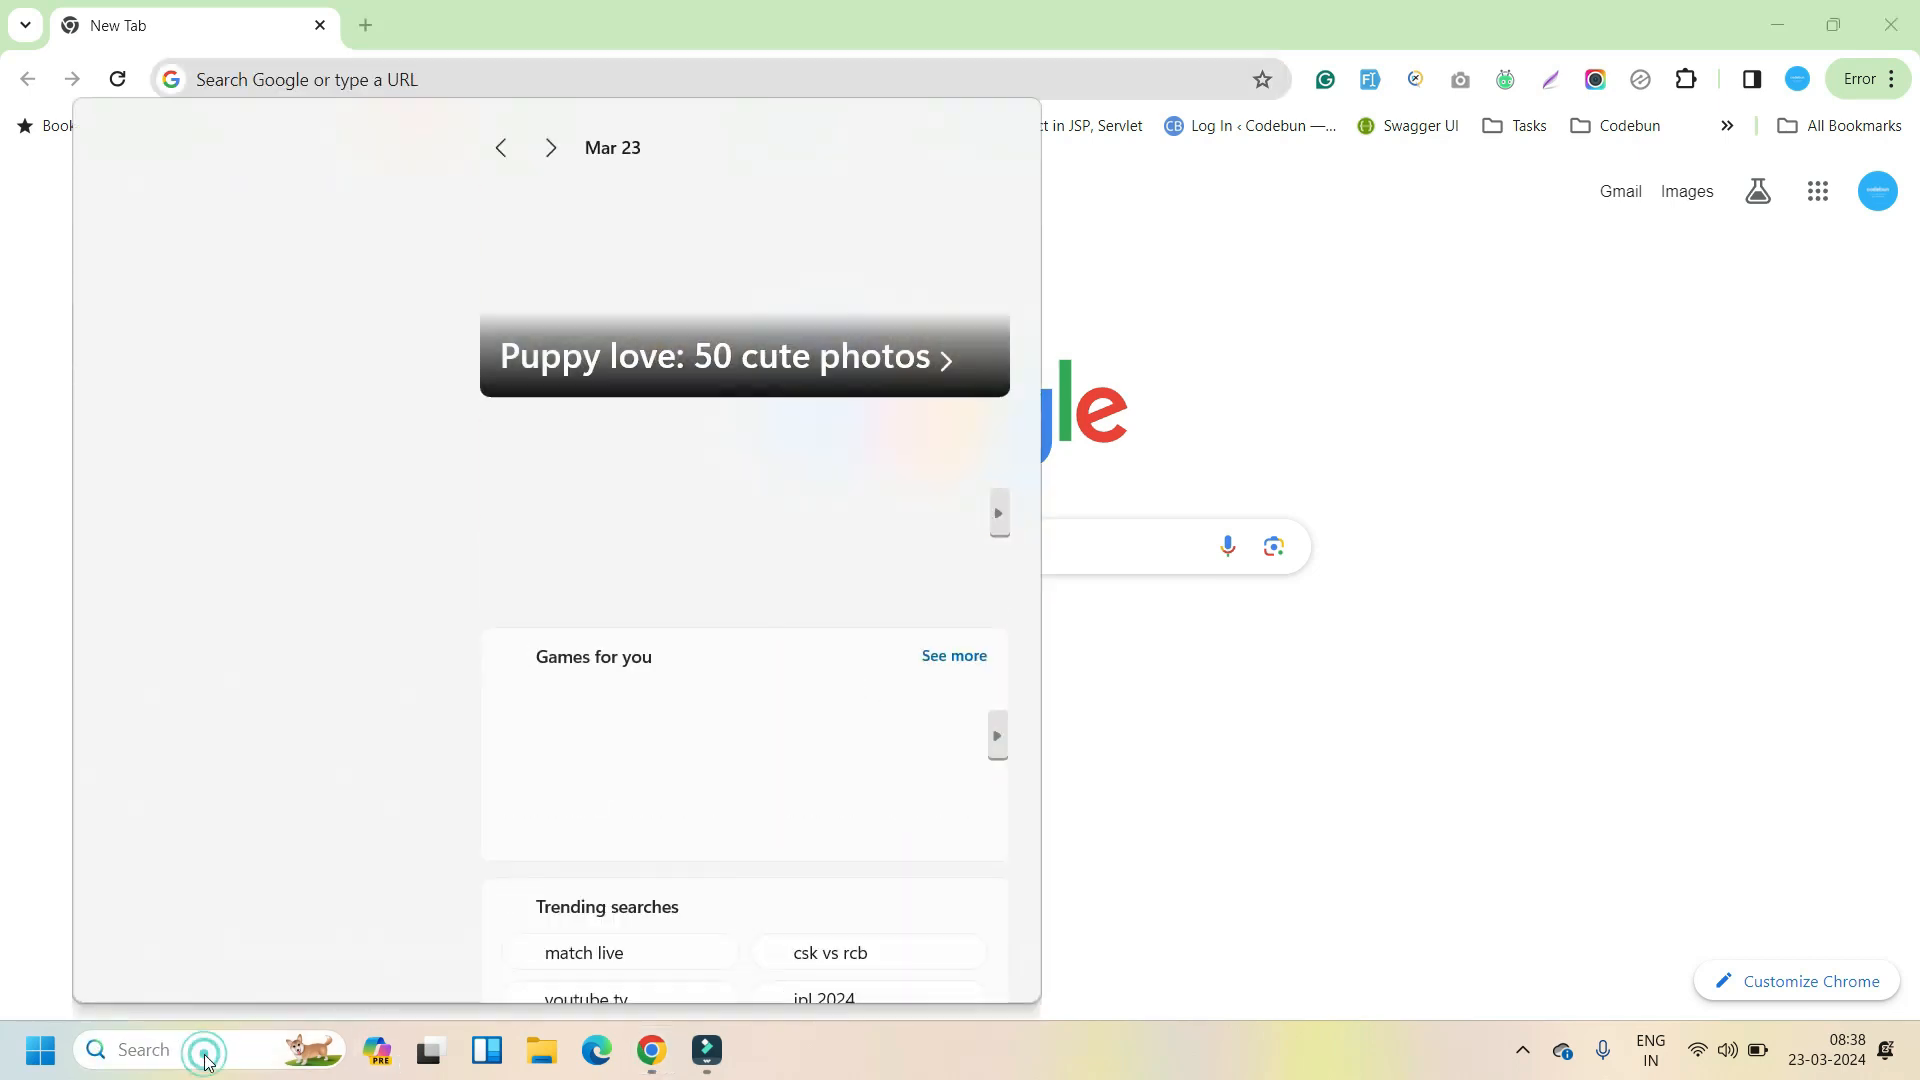
type("nbo")
key("BackSpace")
key("BackSpace")
type("ode")
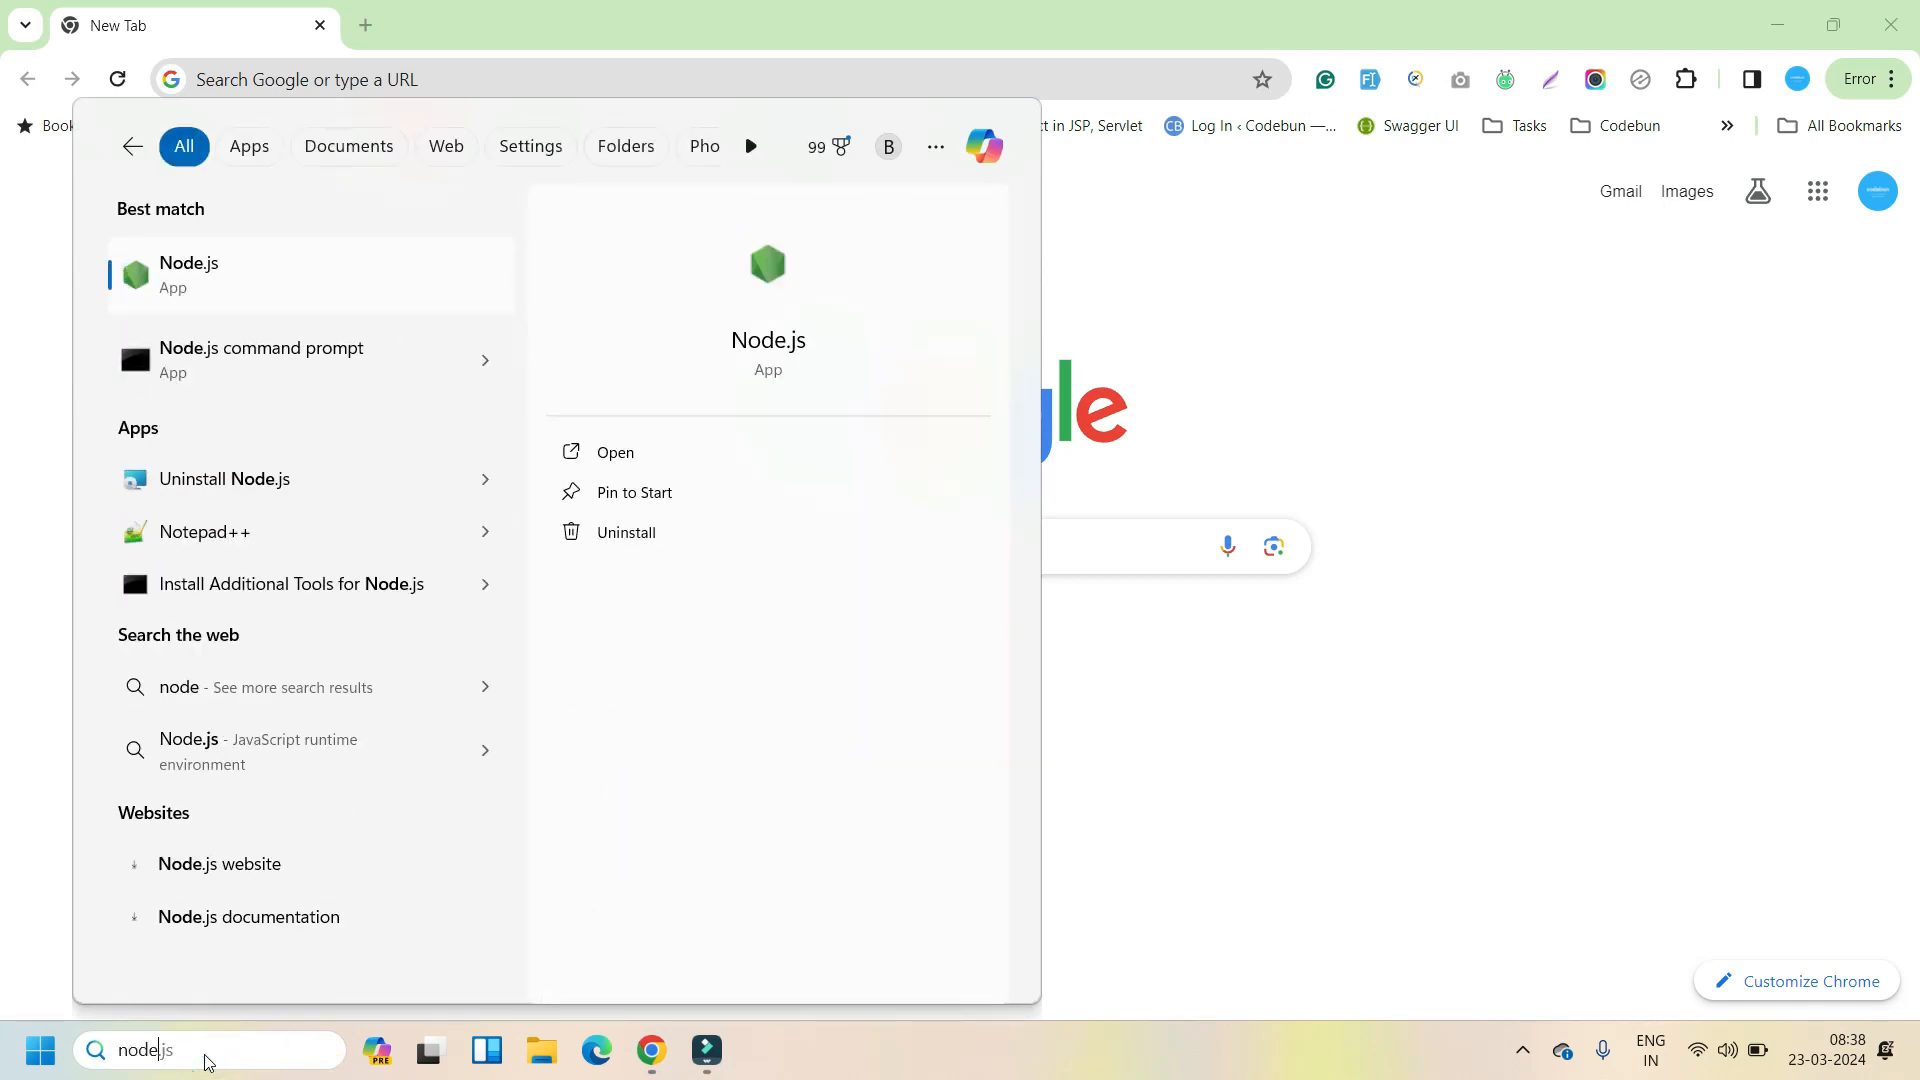
key("BackSpace")
key("BackSpace")
key("BackSpace")
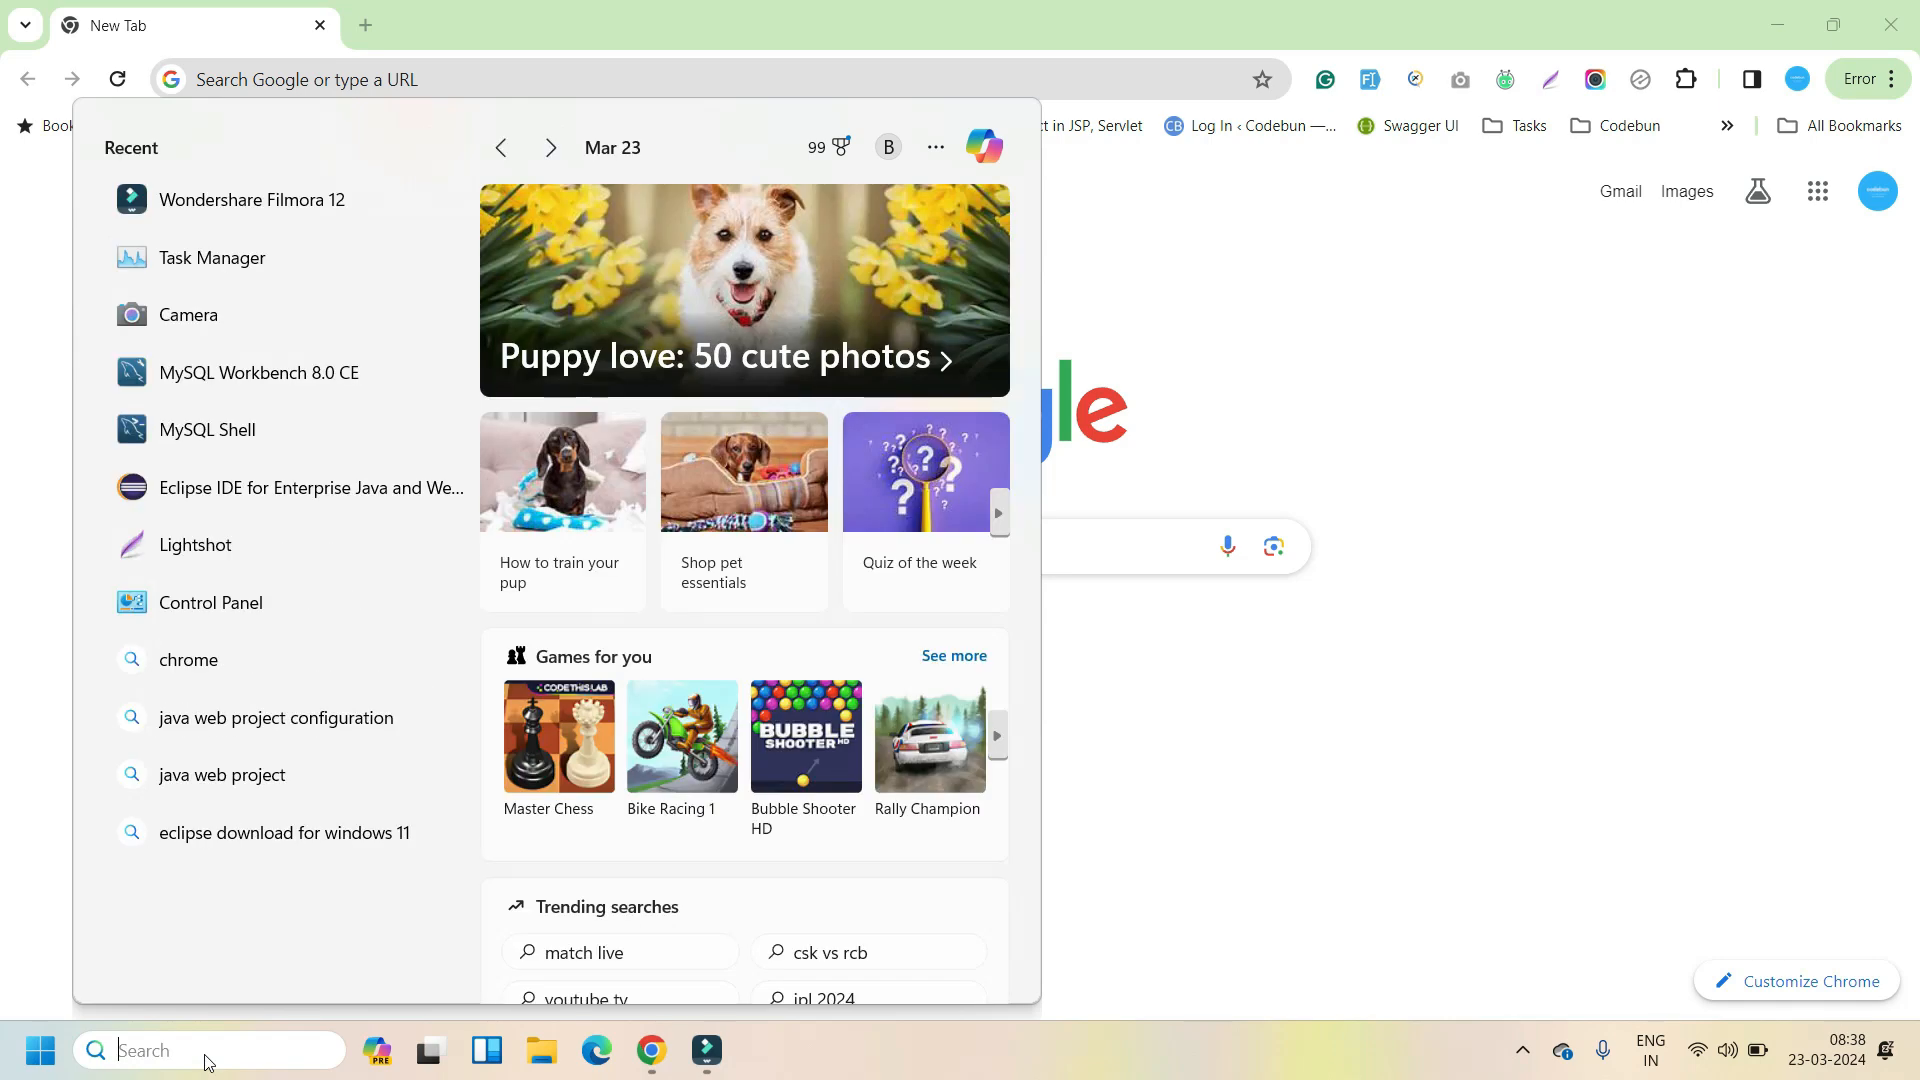
left_click(1349, 385)
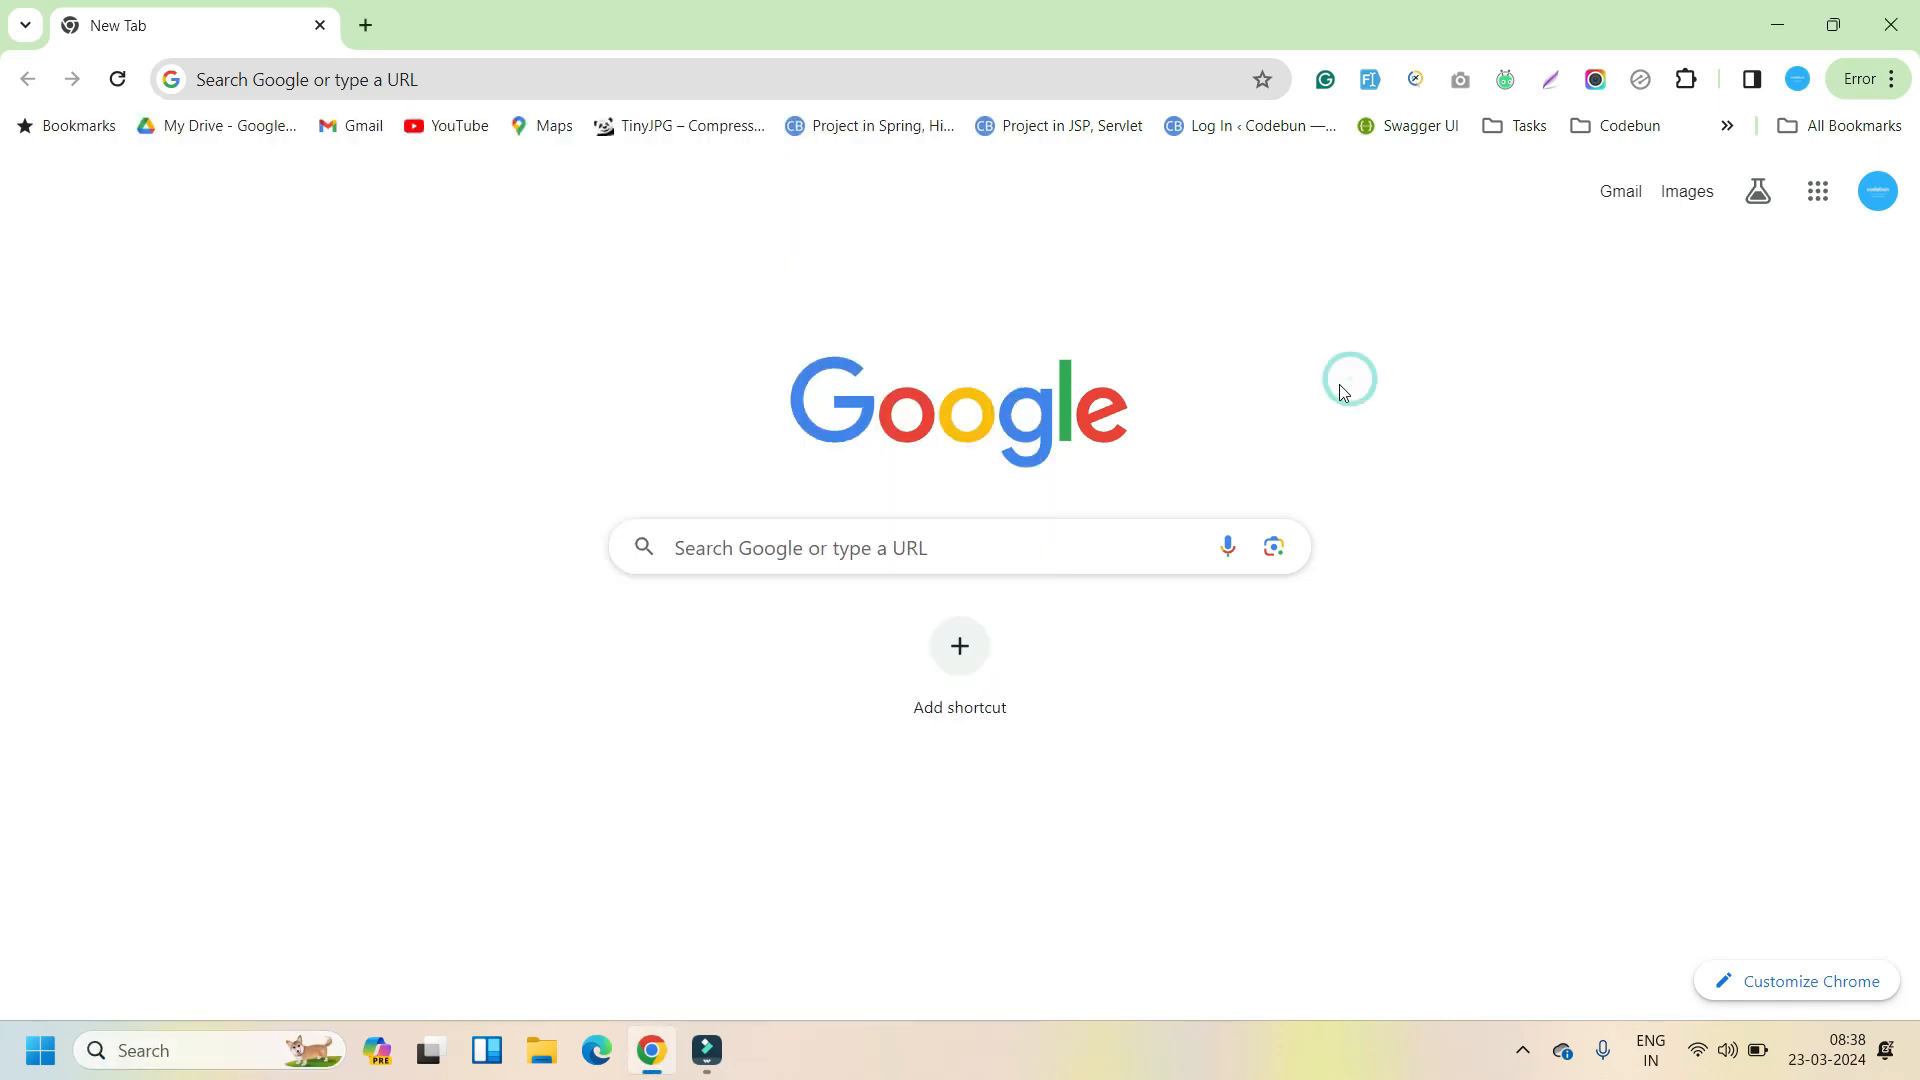
- Search Google for "node js download" and open the download page on nodejs.org
left_click(847, 569)
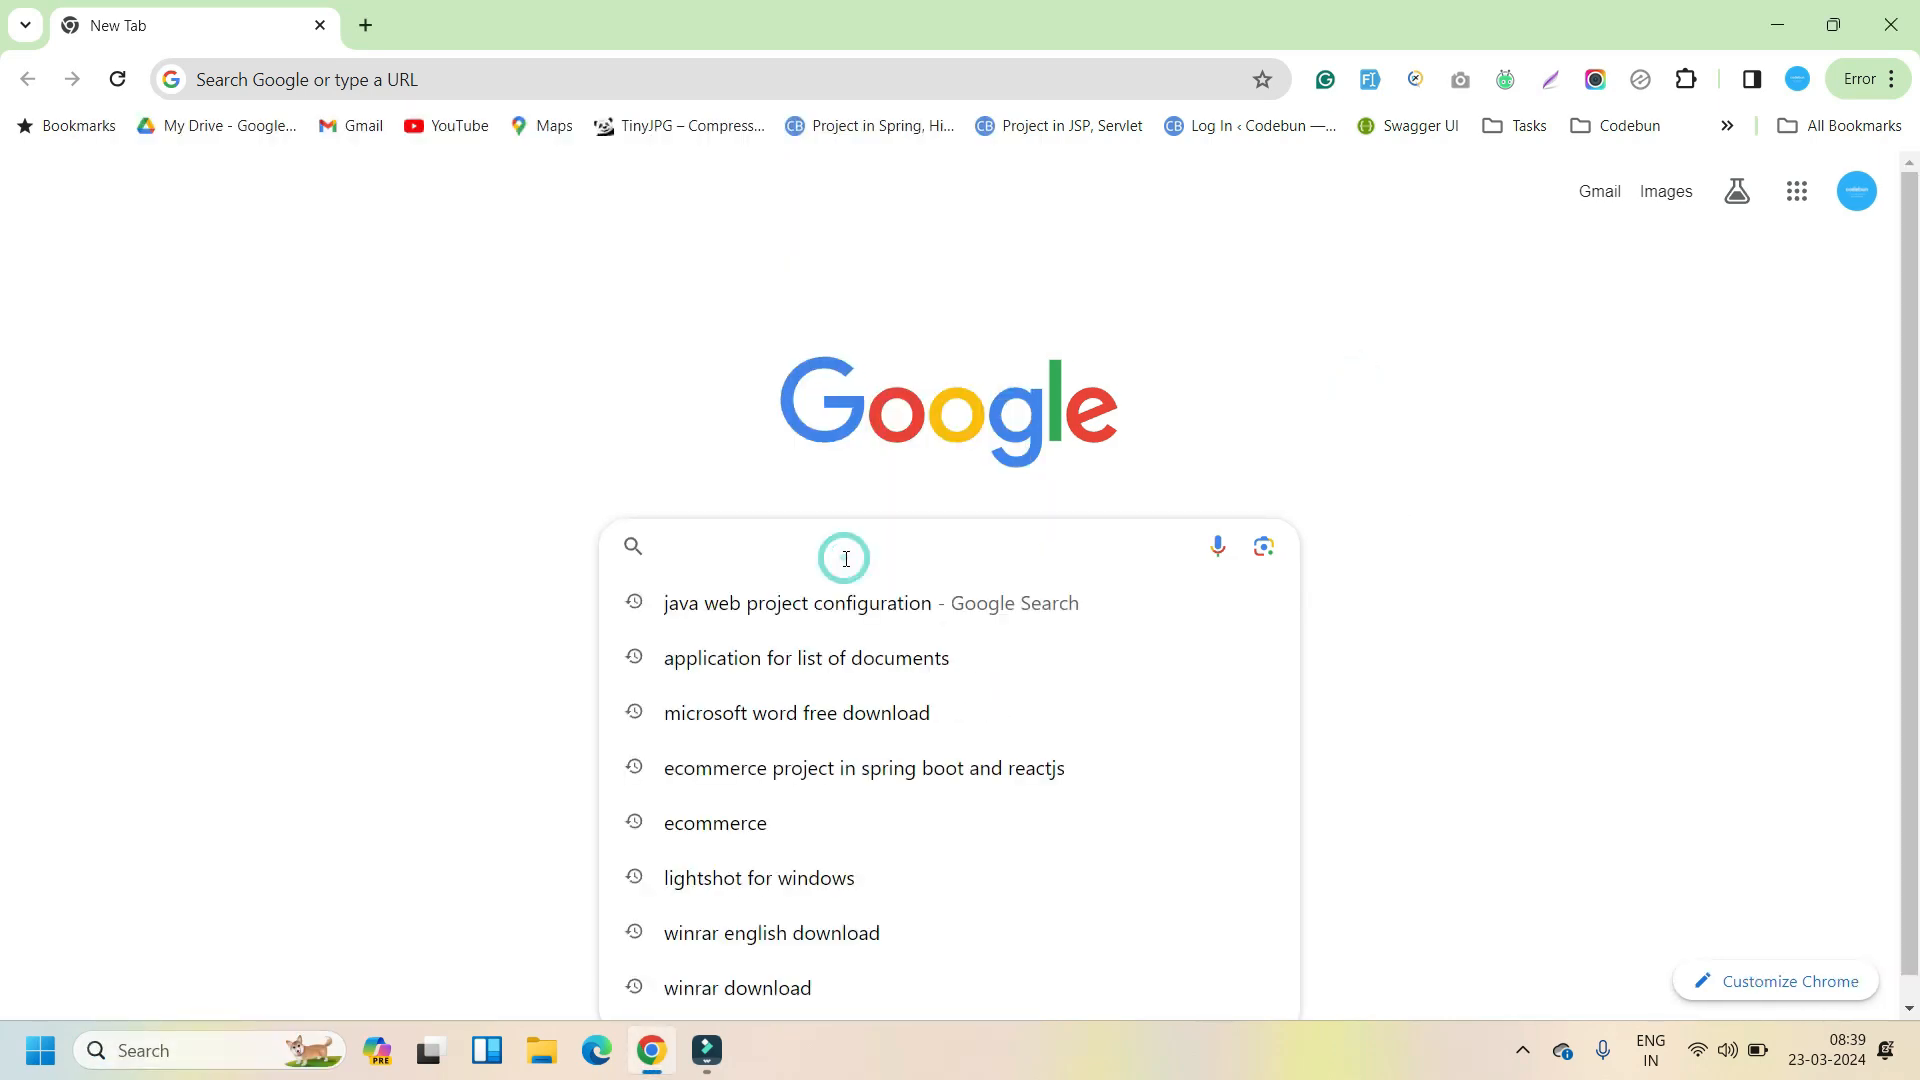
type("Node")
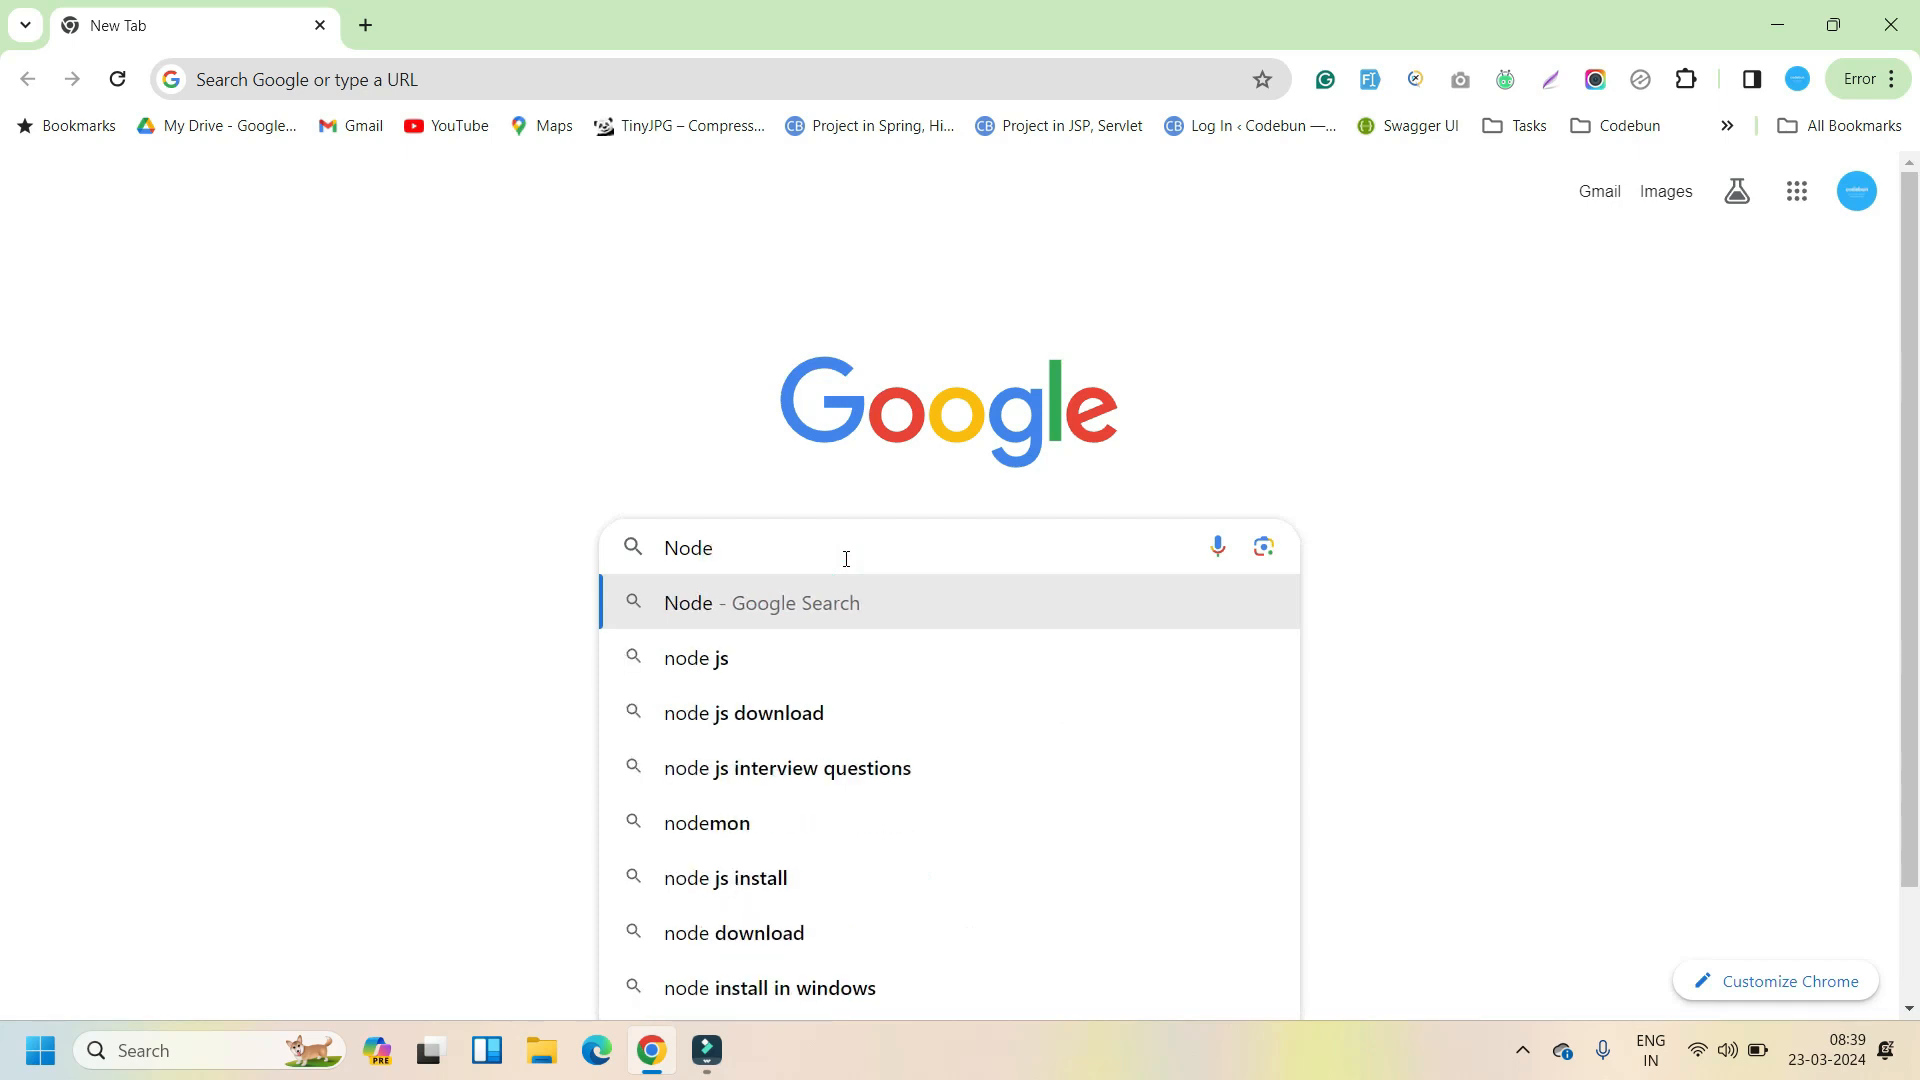
key("Down")
key("Down")
key("Return")
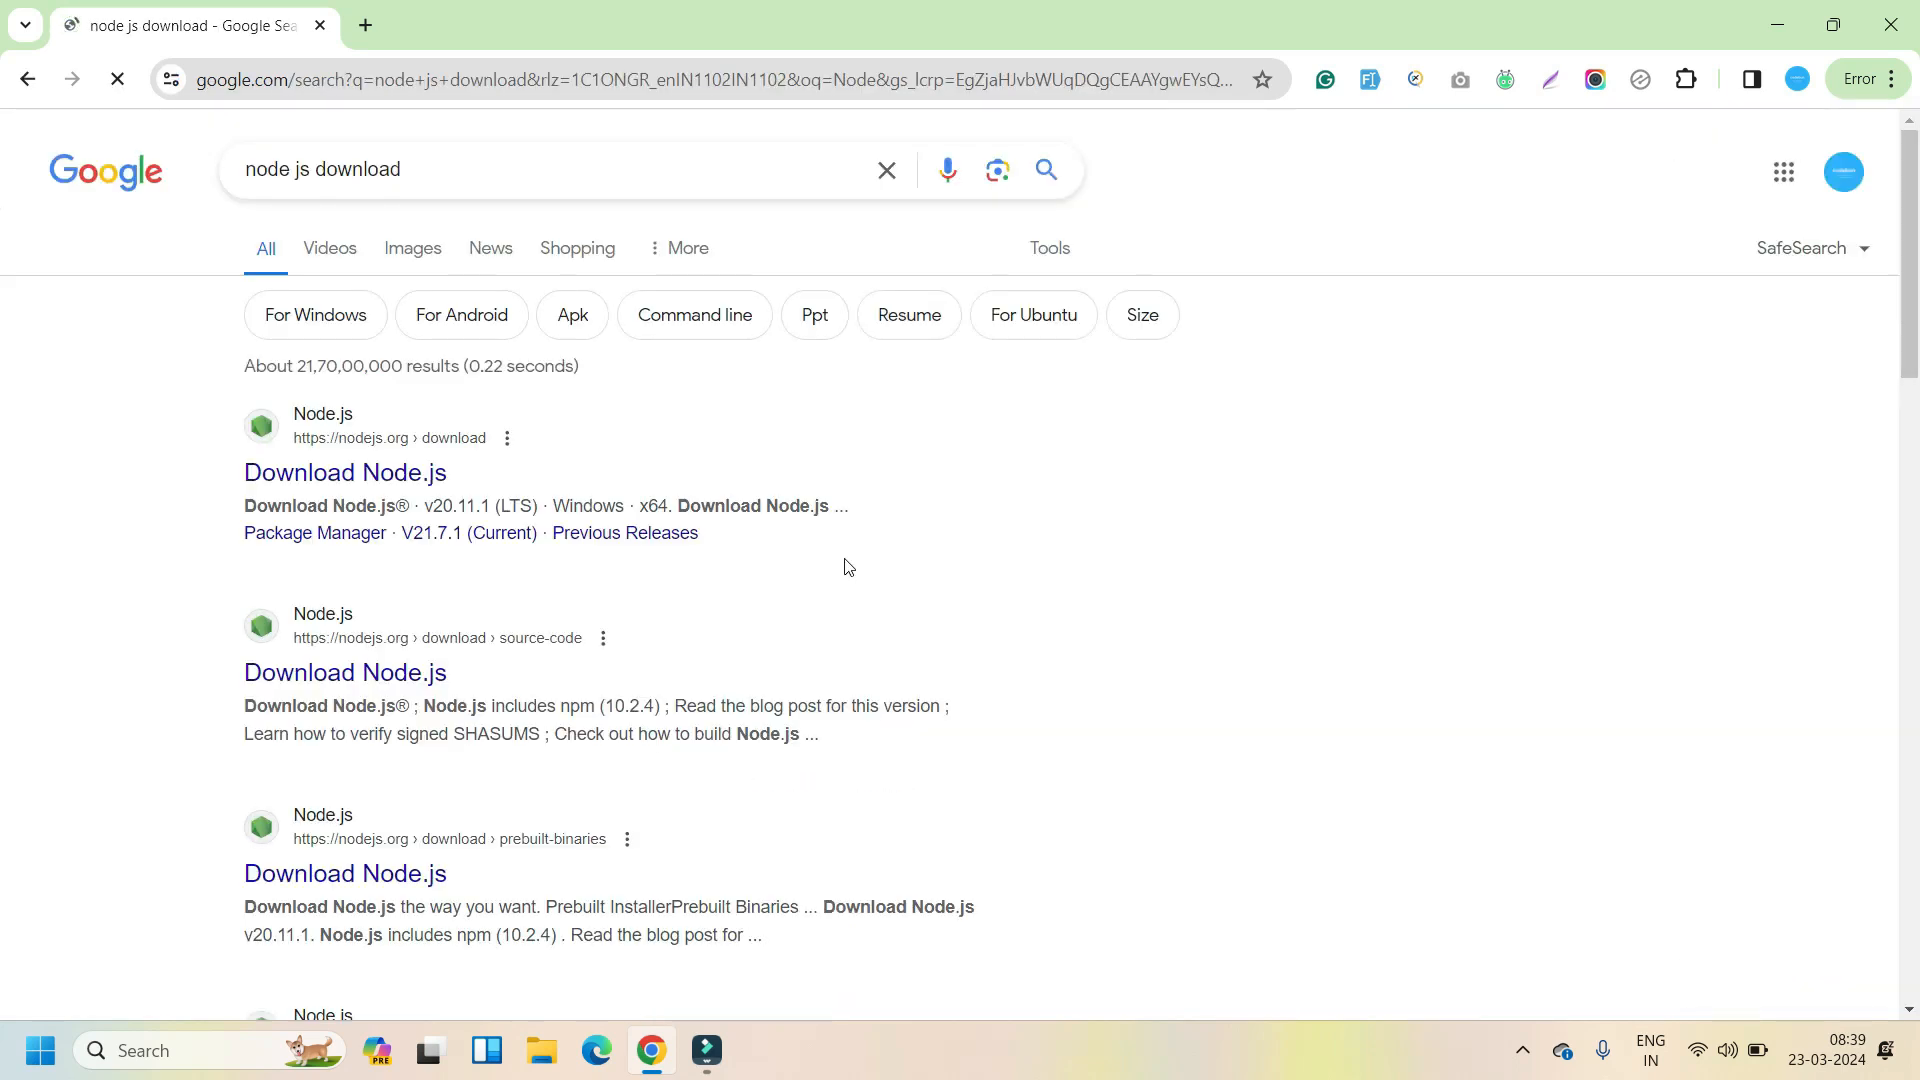
left_click(366, 474)
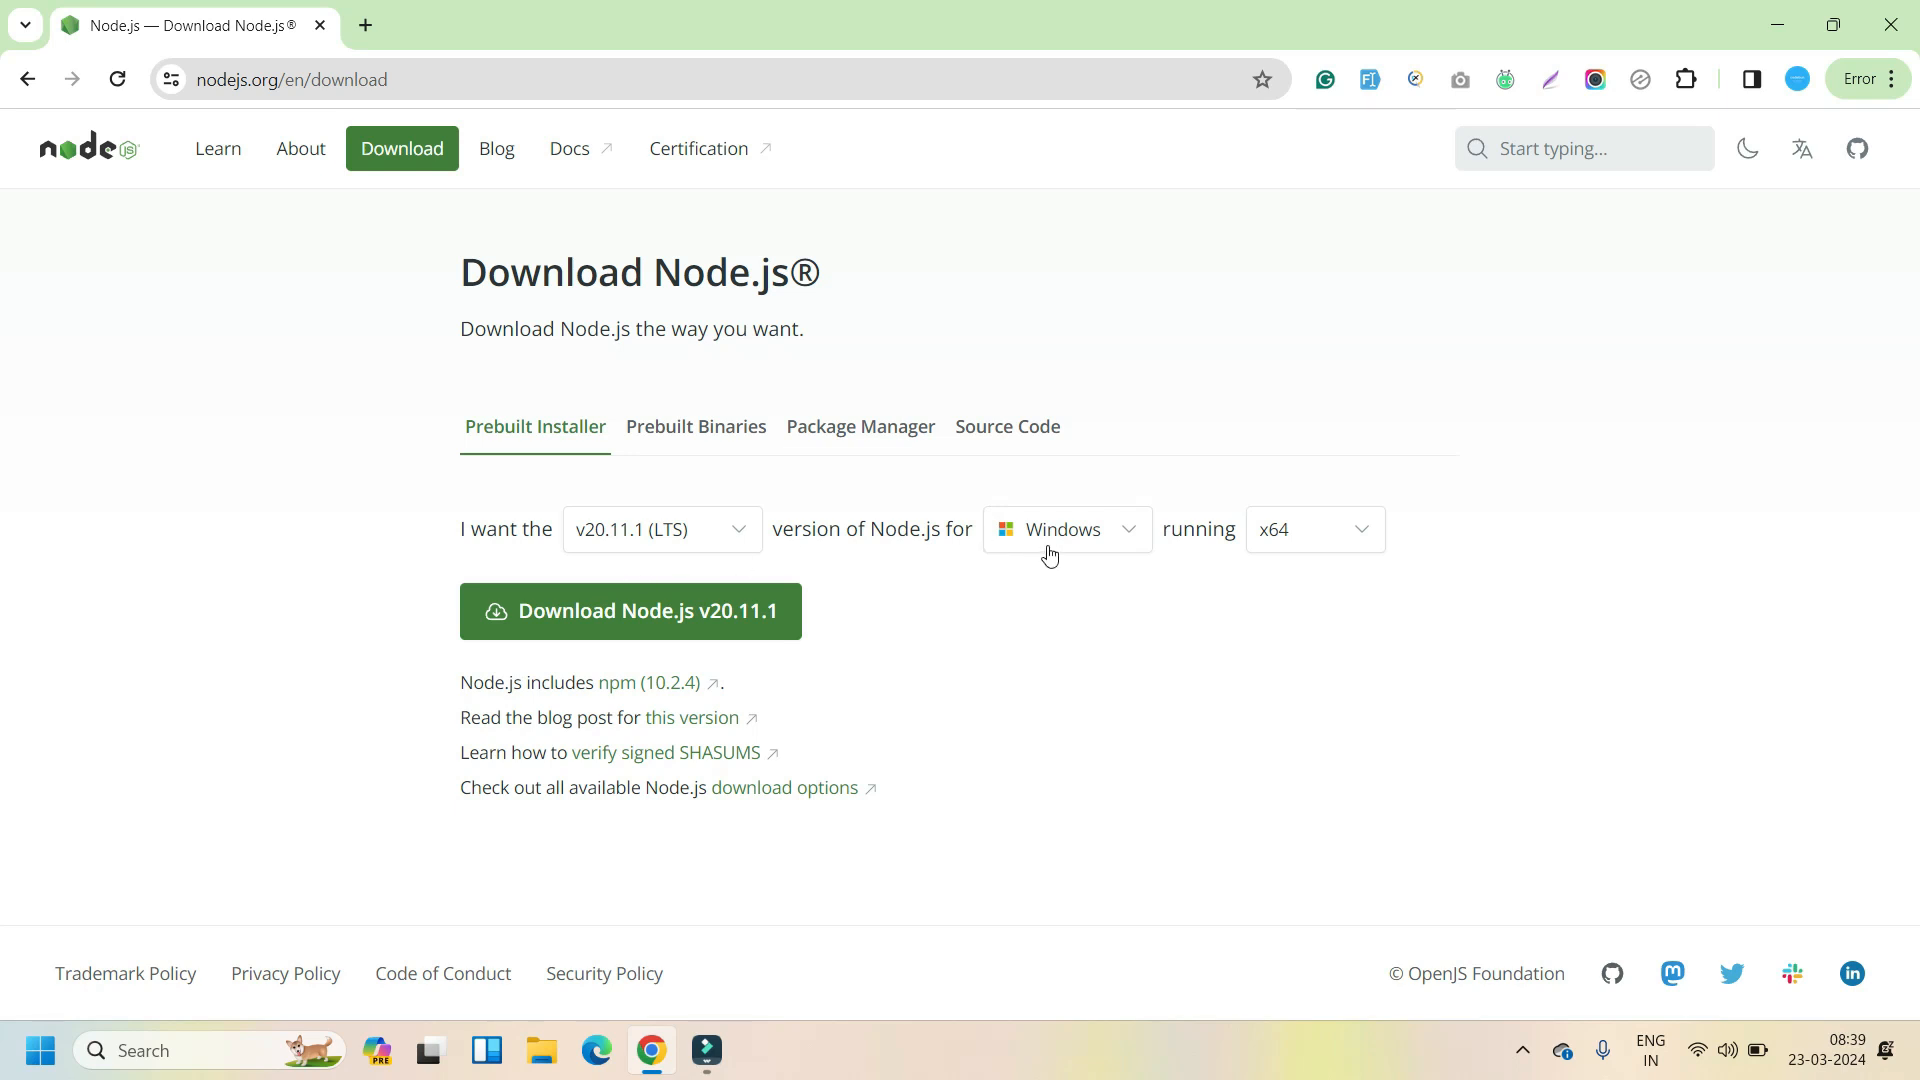
- Download the Node.js v20.11.1 (LTS) installer for Windows x64 and launch node-v20.11.1-x64.msi
left_click(689, 638)
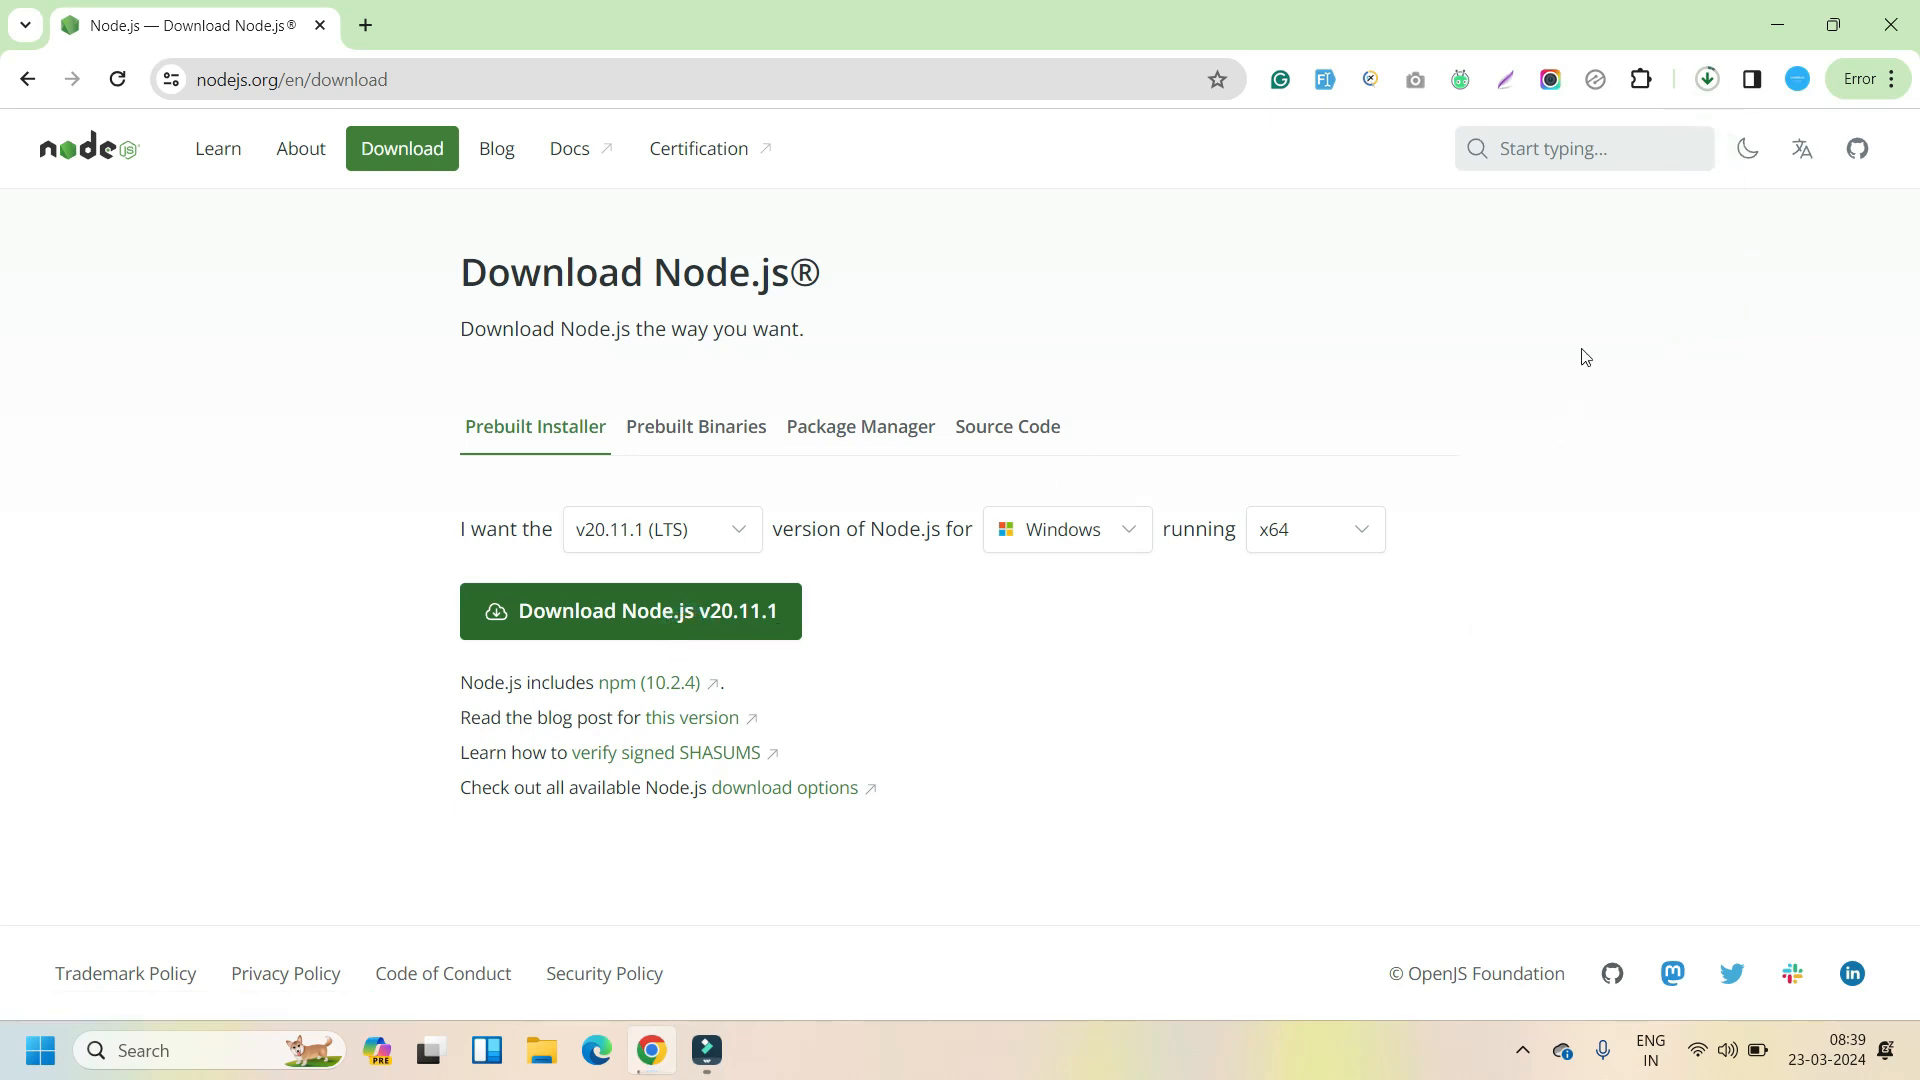
left_click(1707, 80)
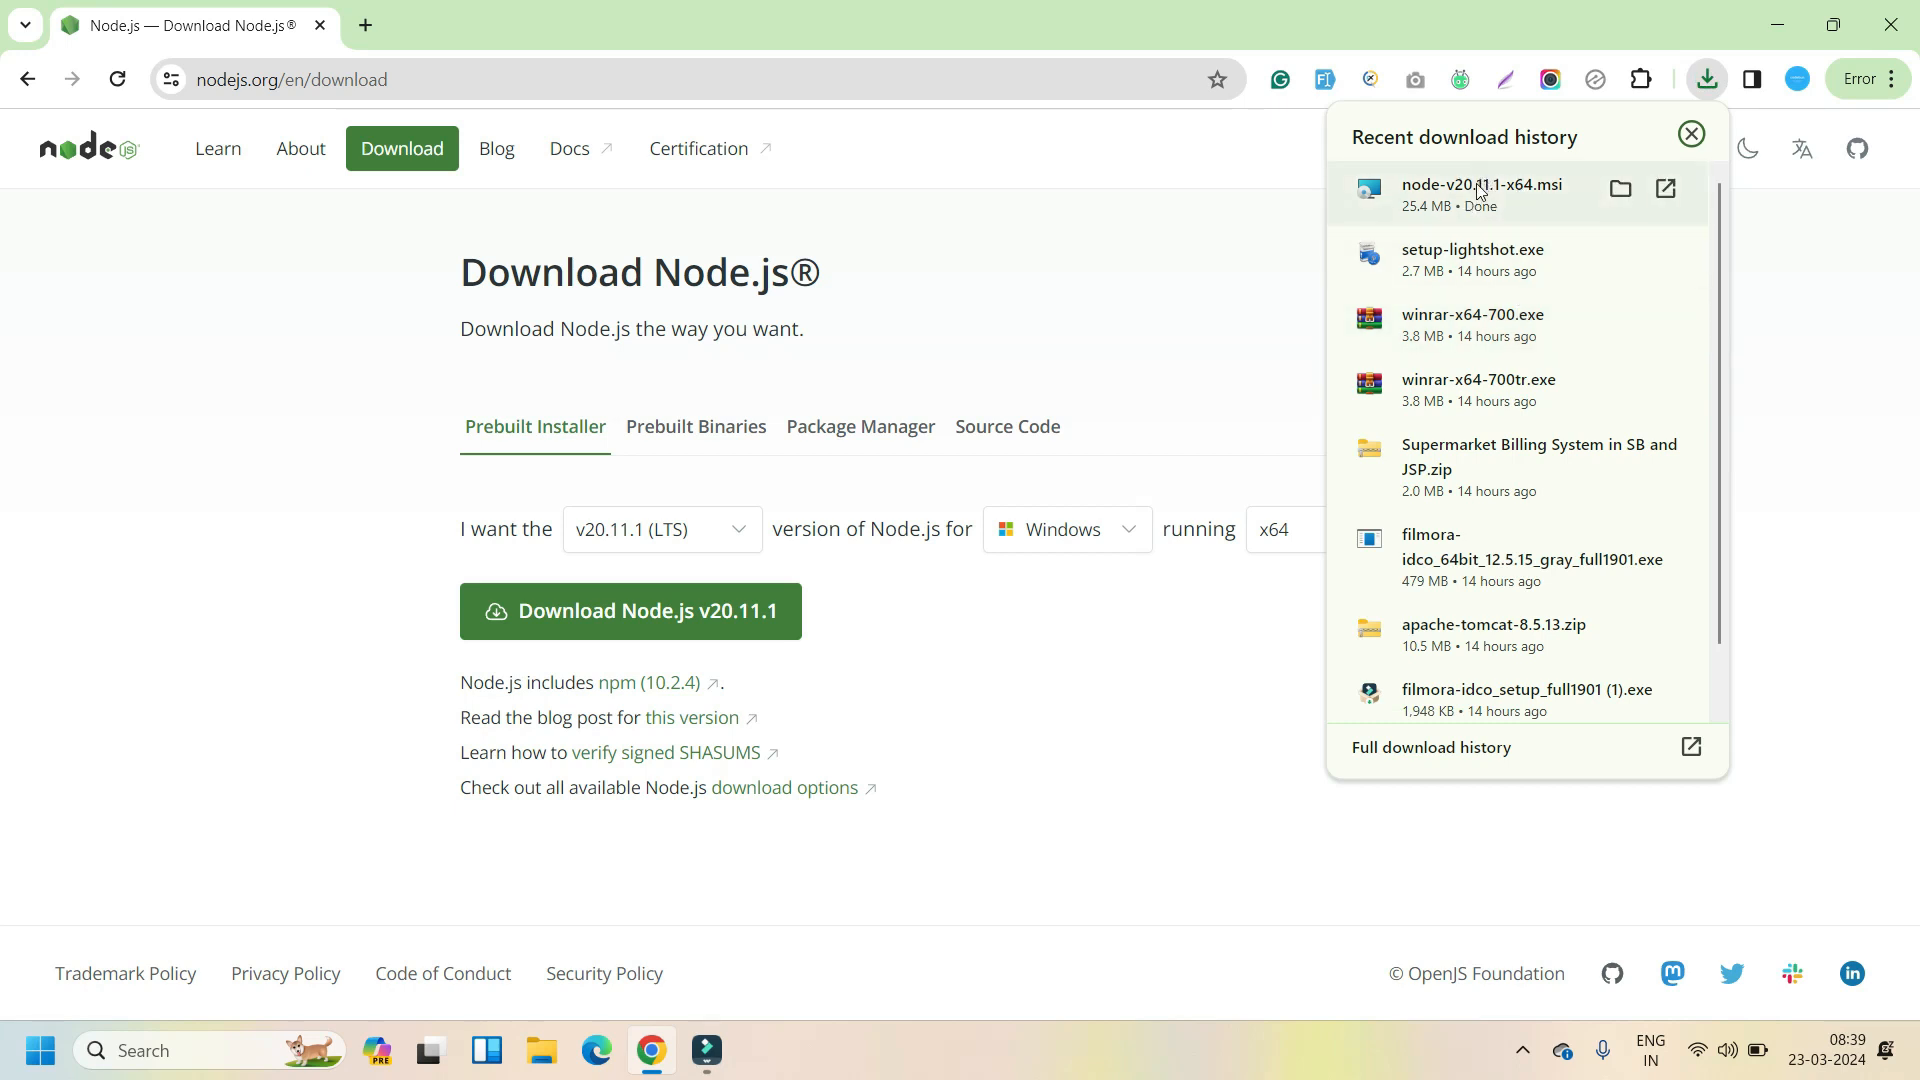
left_click(1481, 190)
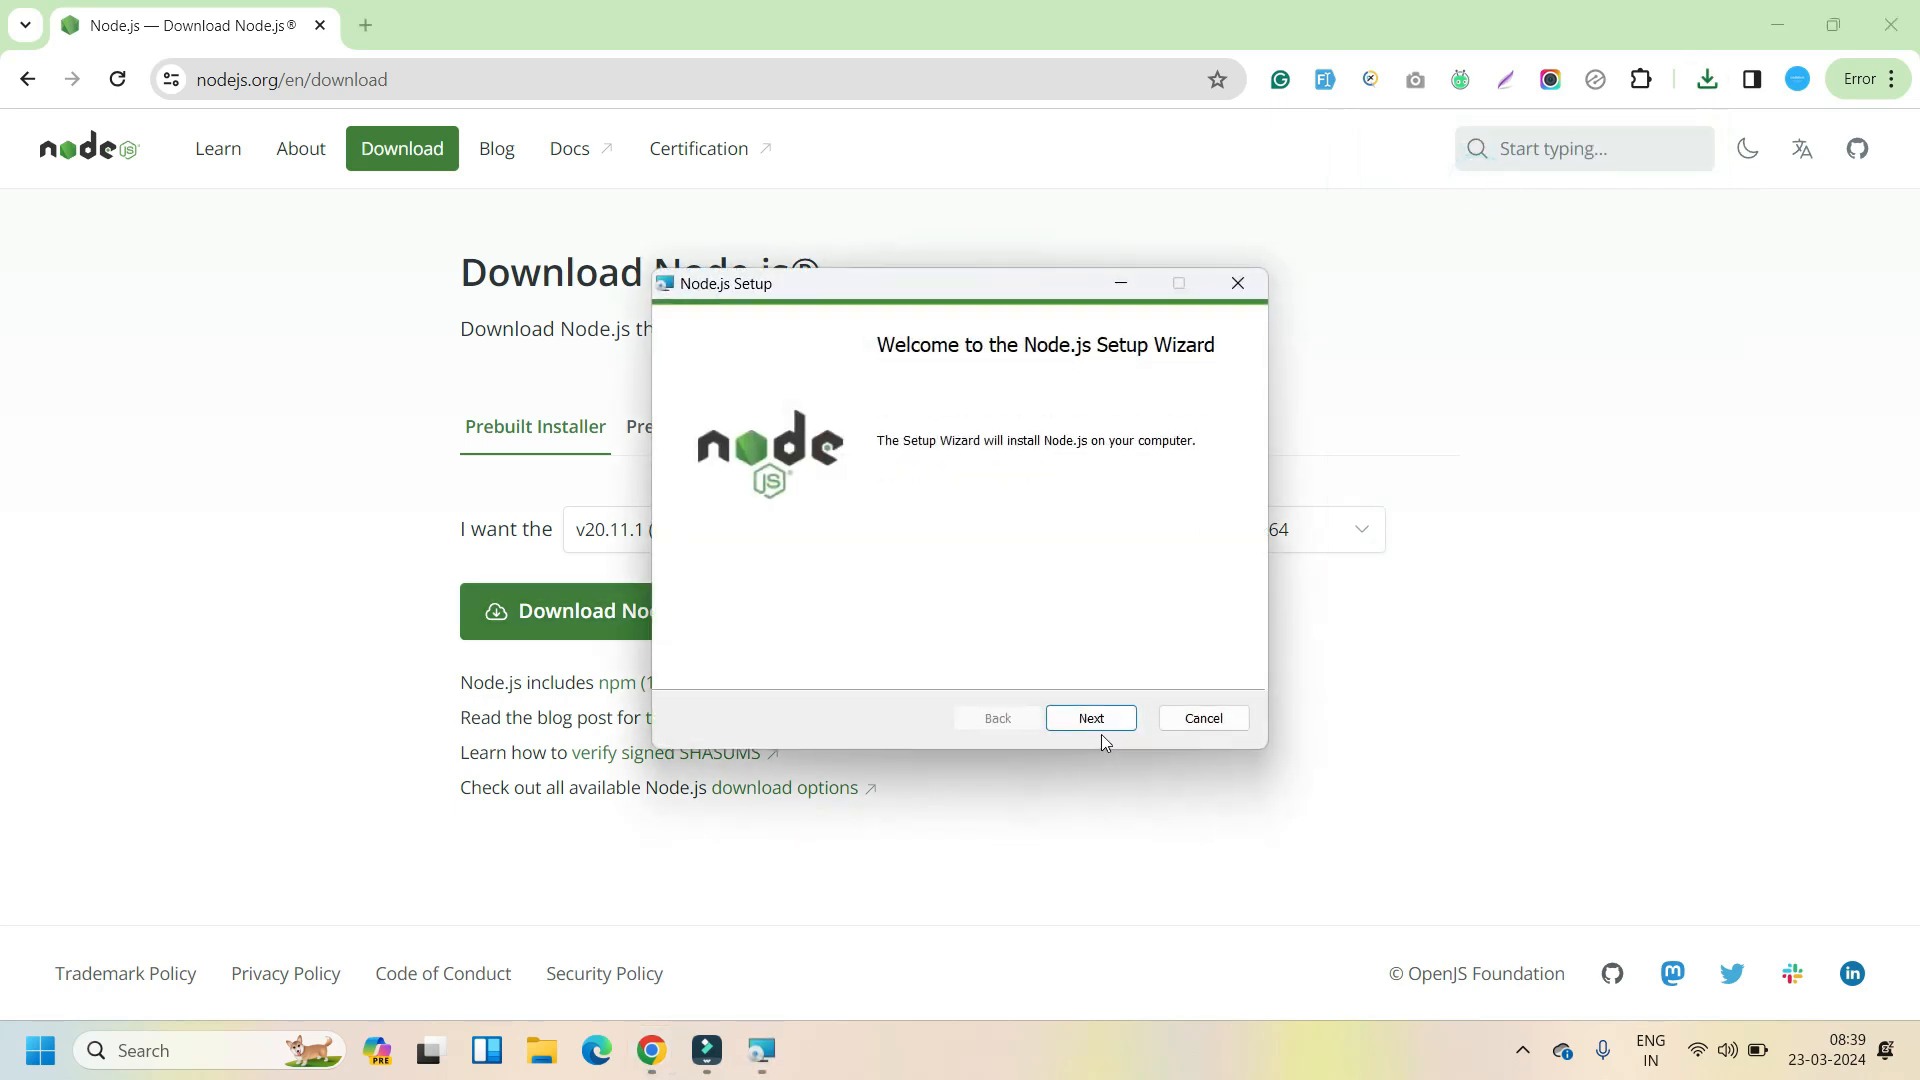
- Install Node.js with the license terms accepted, default options and no automatic native-module tools, and finish the setup wizard
left_click(1099, 728)
left_click(716, 663)
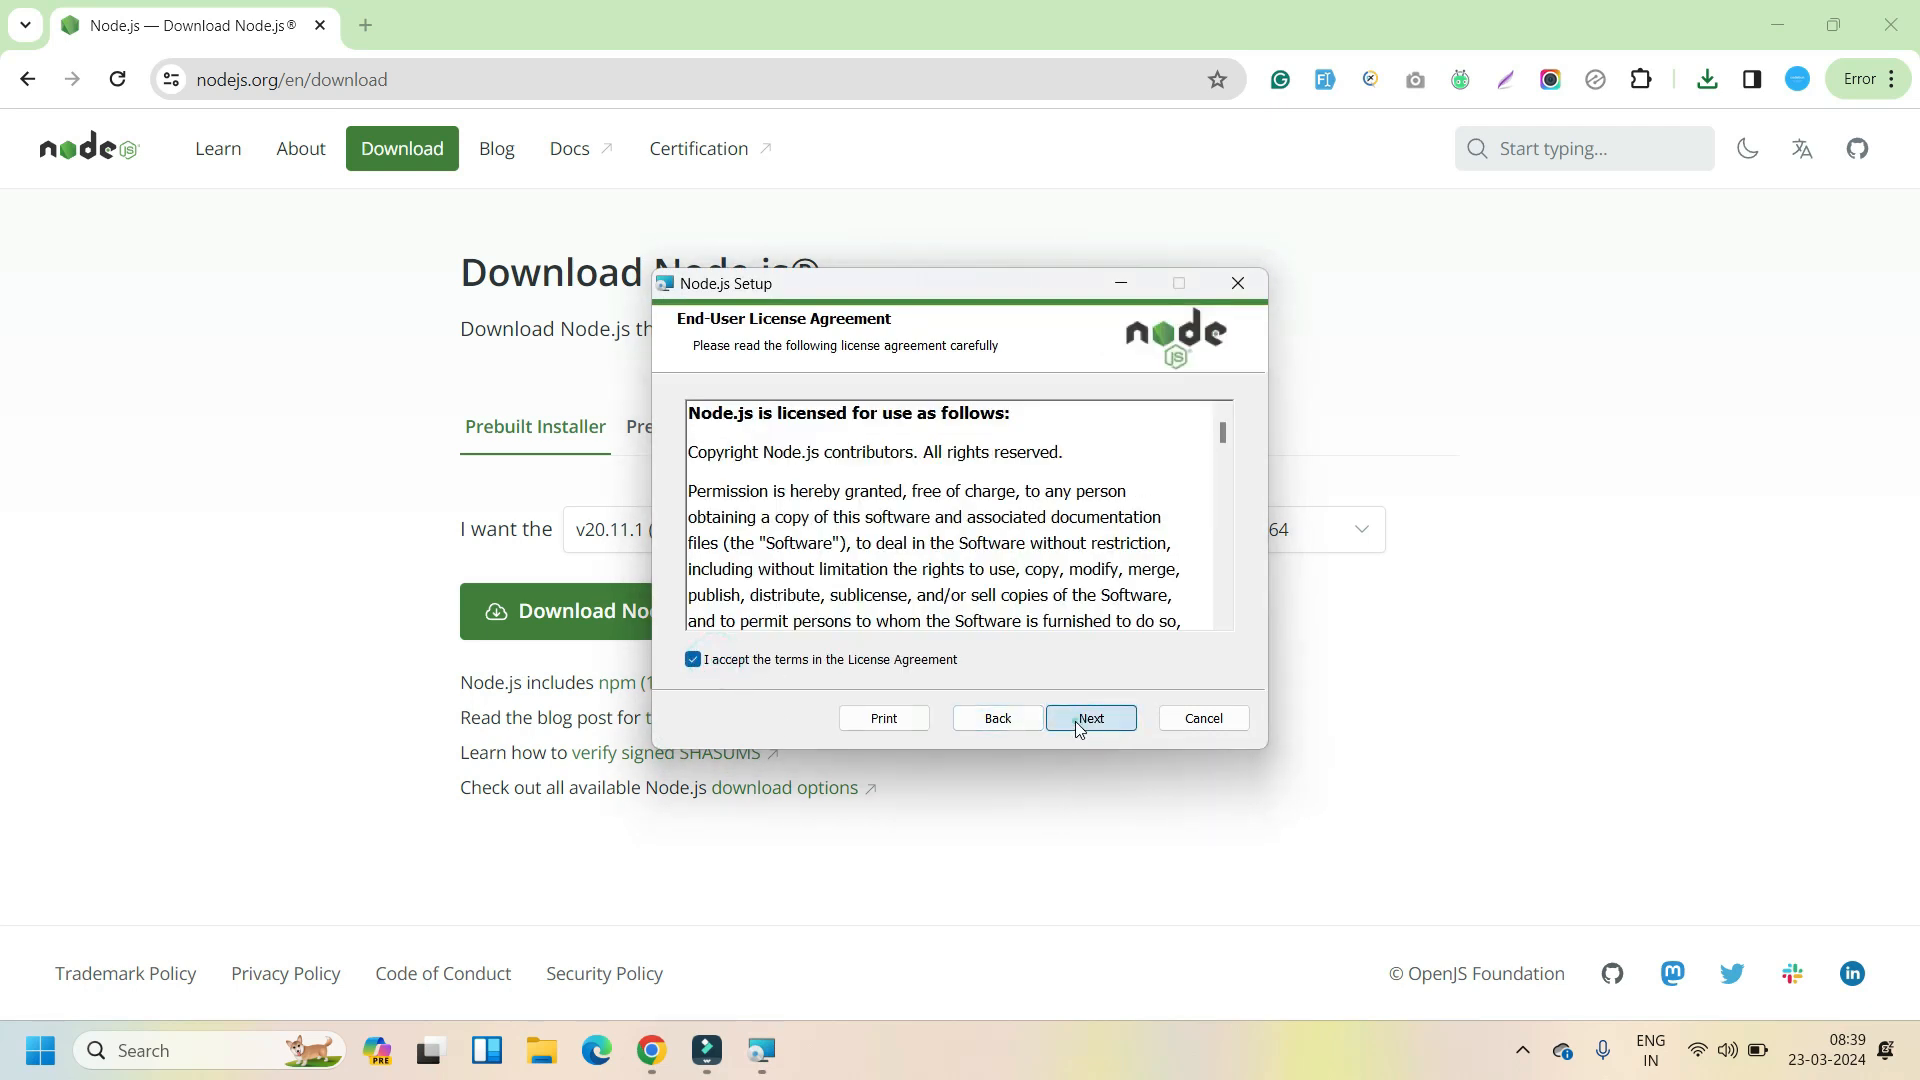
left_click(1080, 728)
left_click(1080, 728)
left_click(1080, 722)
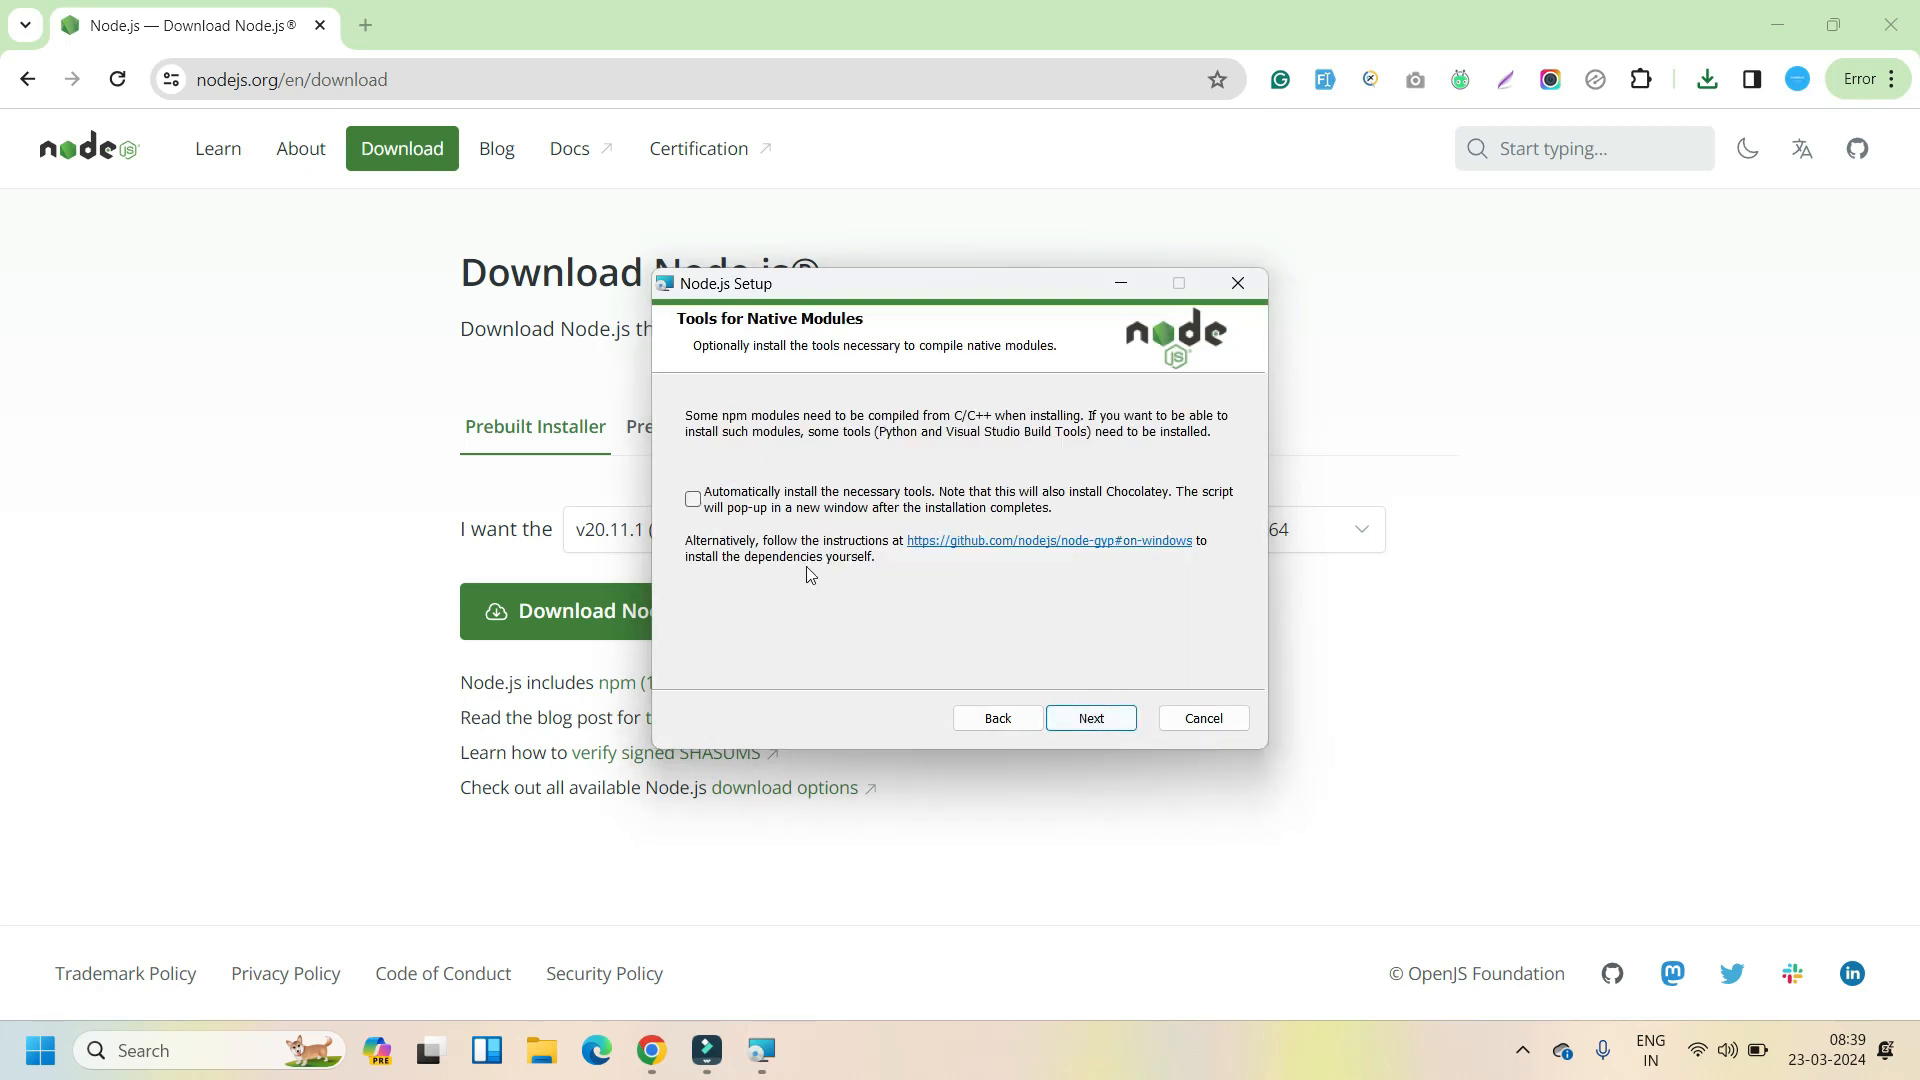
left_click(1092, 722)
left_click(1090, 720)
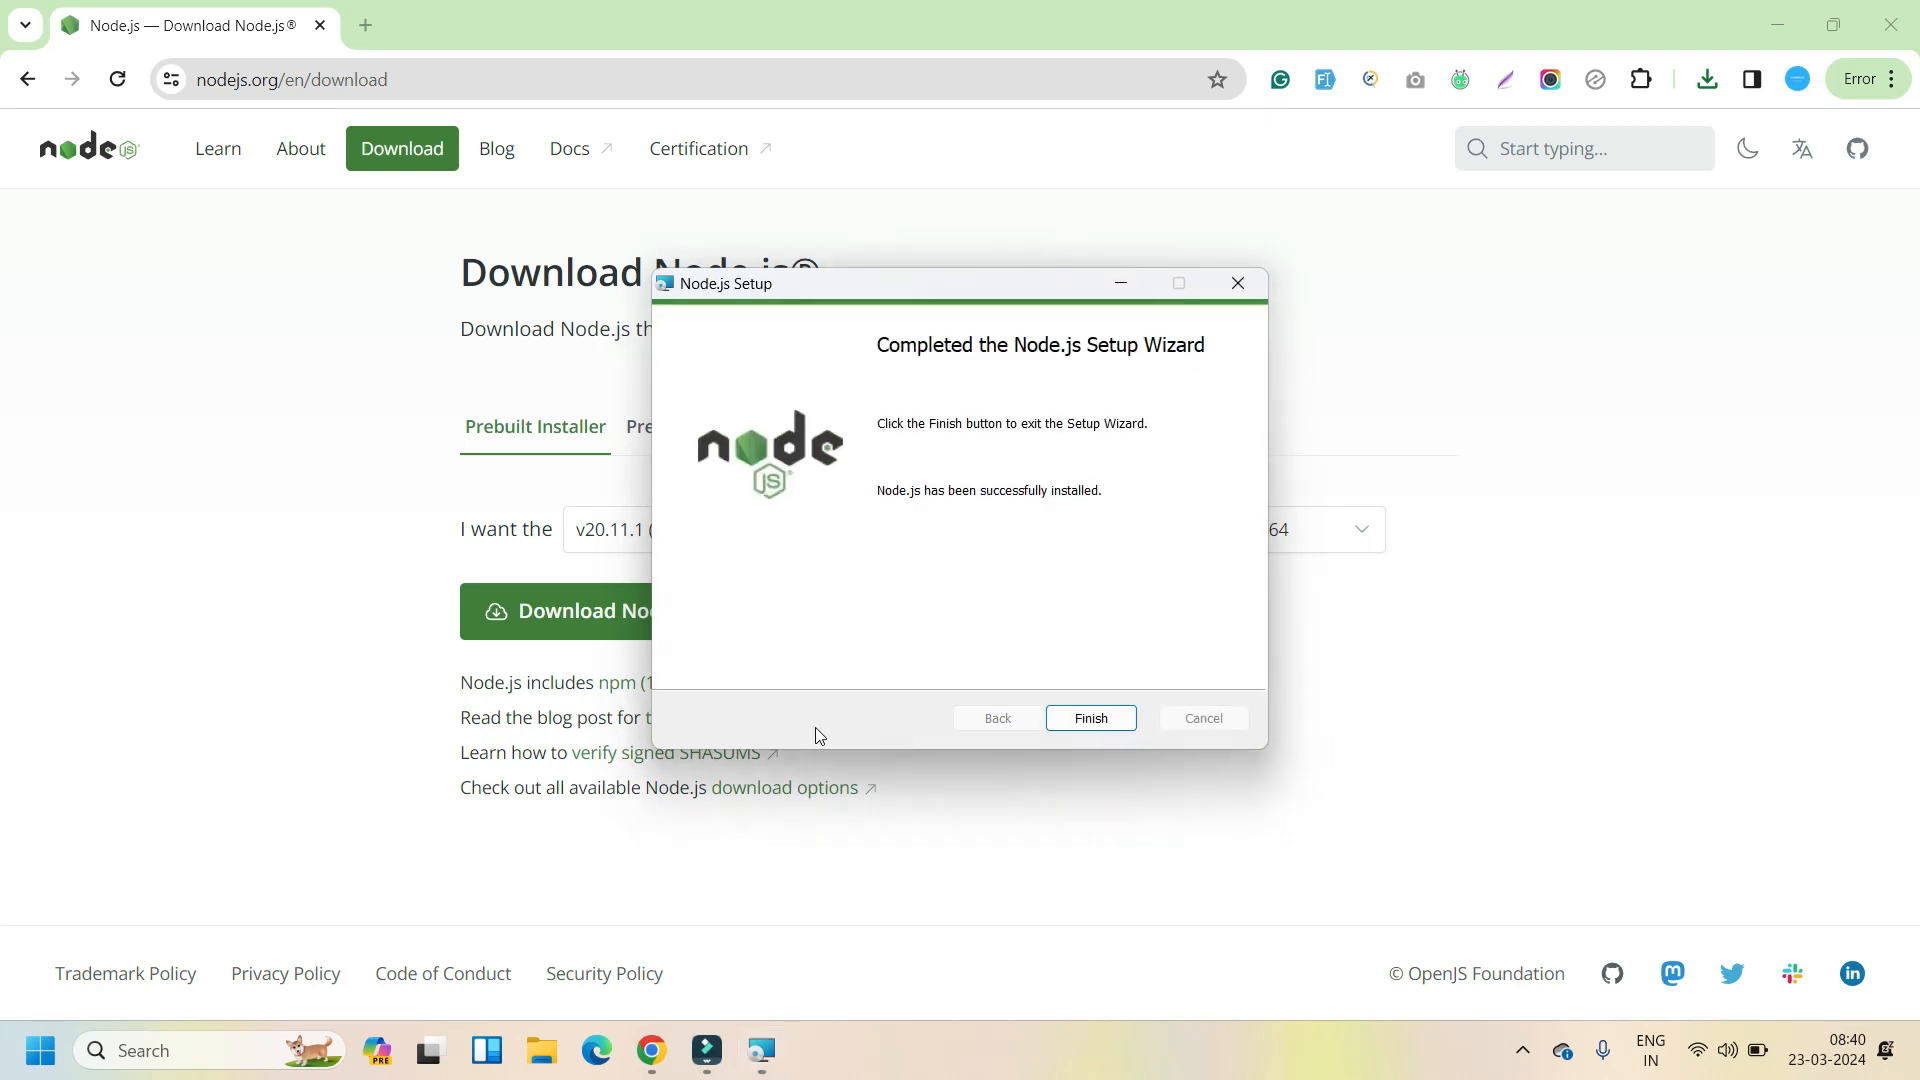
left_click(1077, 712)
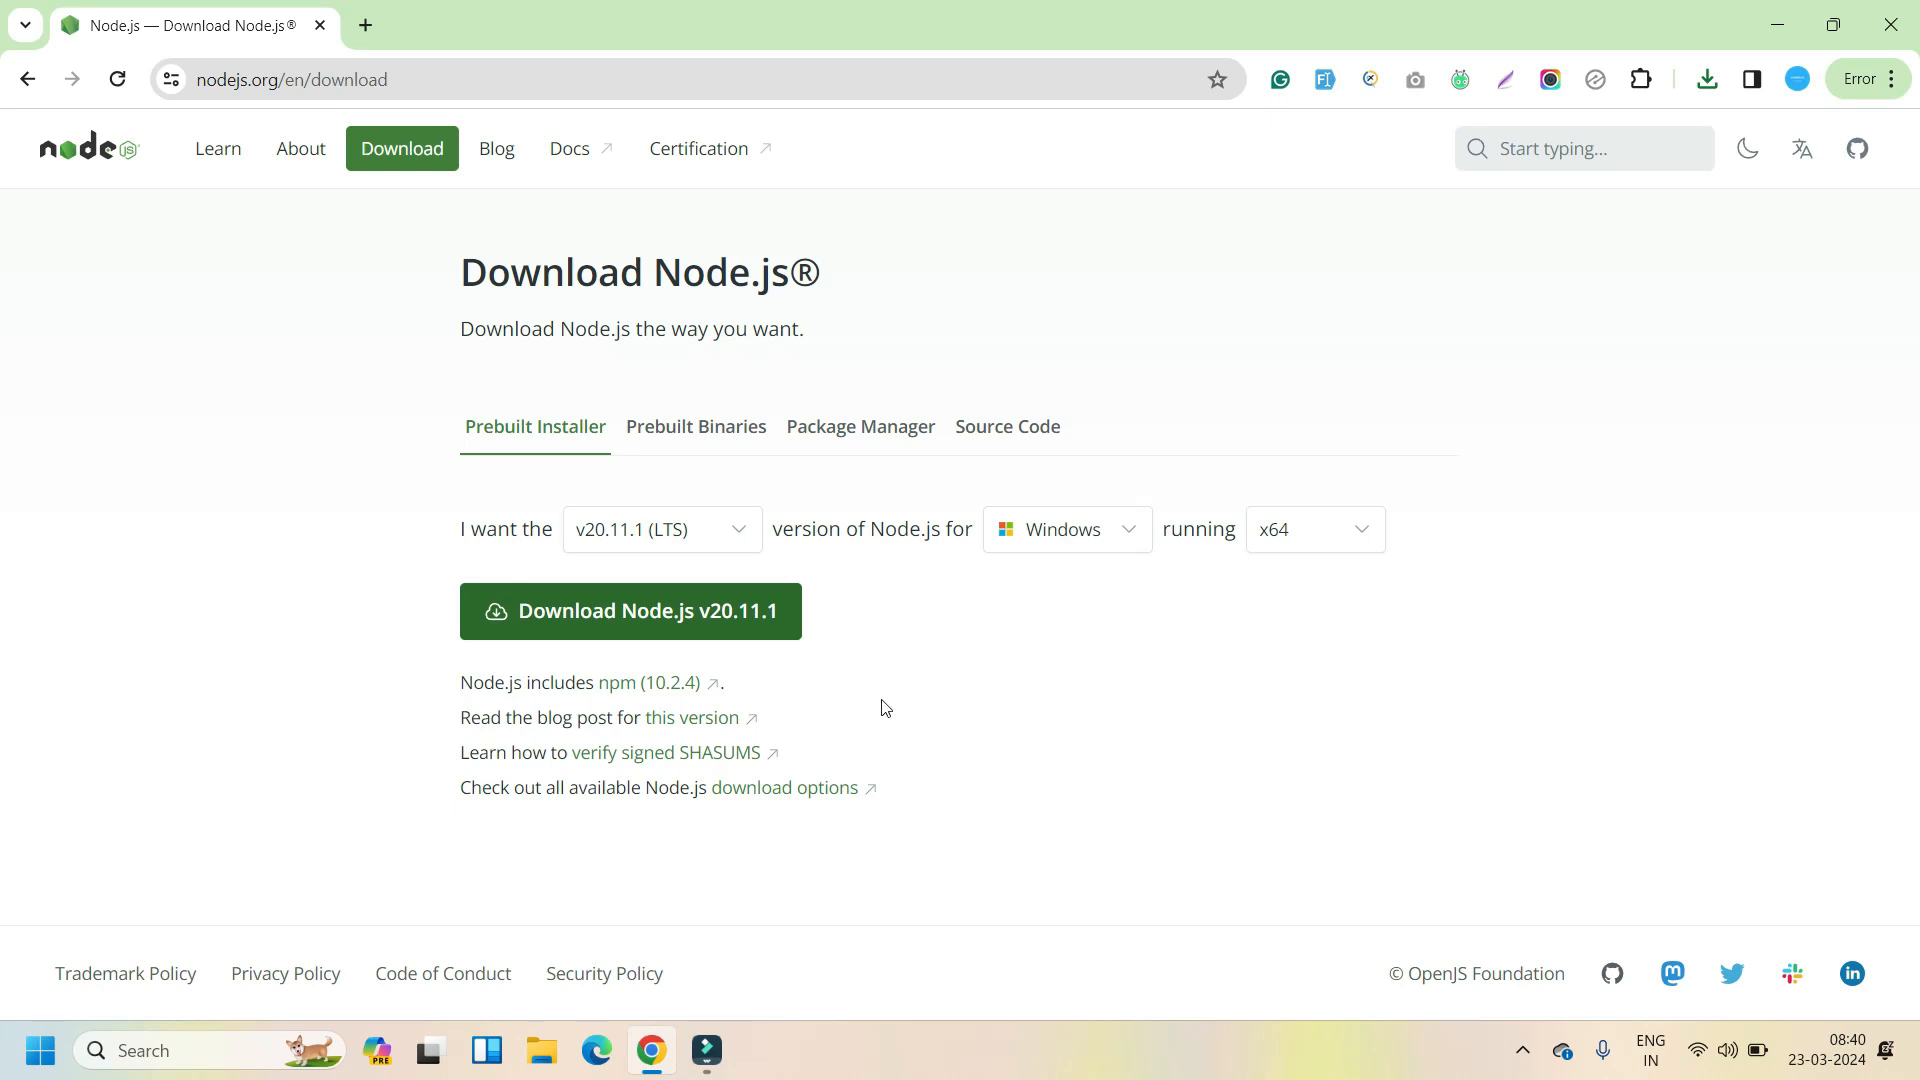
- Check the nodejs folder under Program Files on drive C in File Explorer, and close the window
left_click(237, 1044)
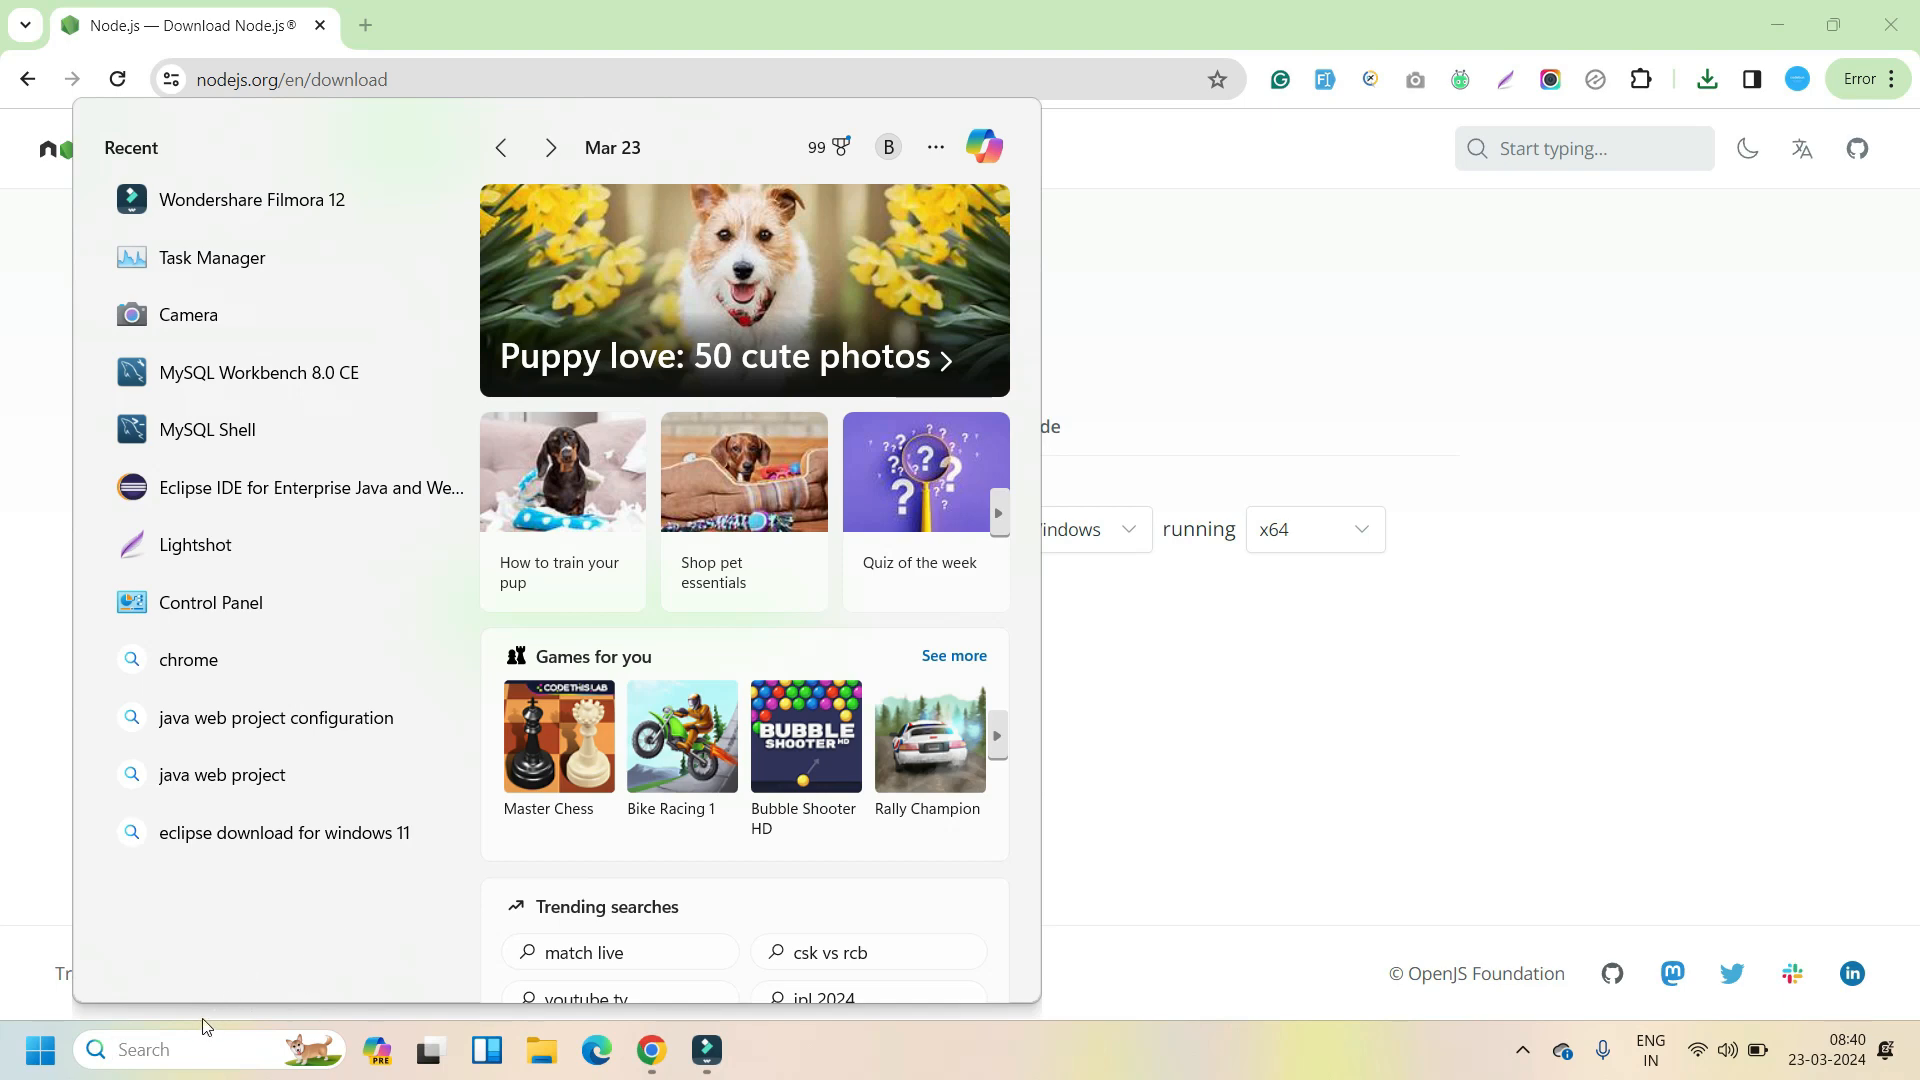
left_click(537, 1050)
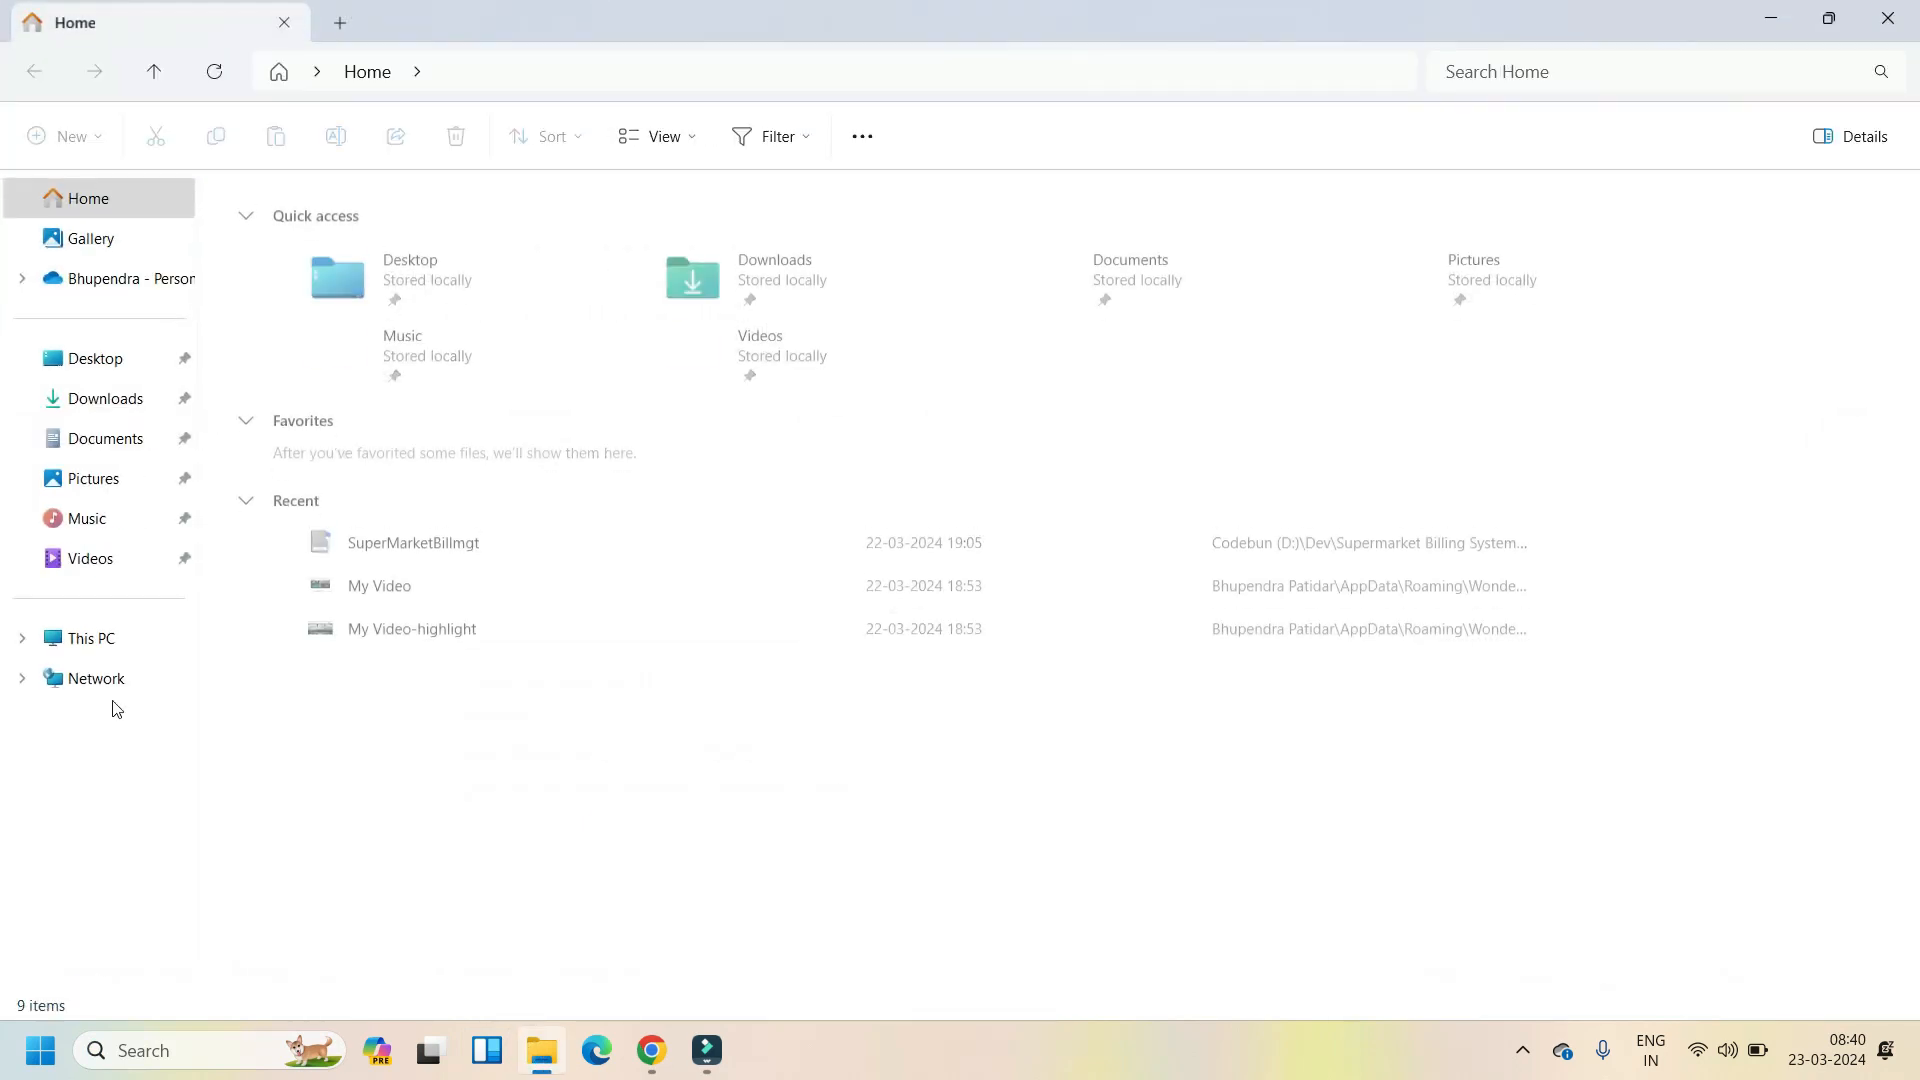
left_click(108, 638)
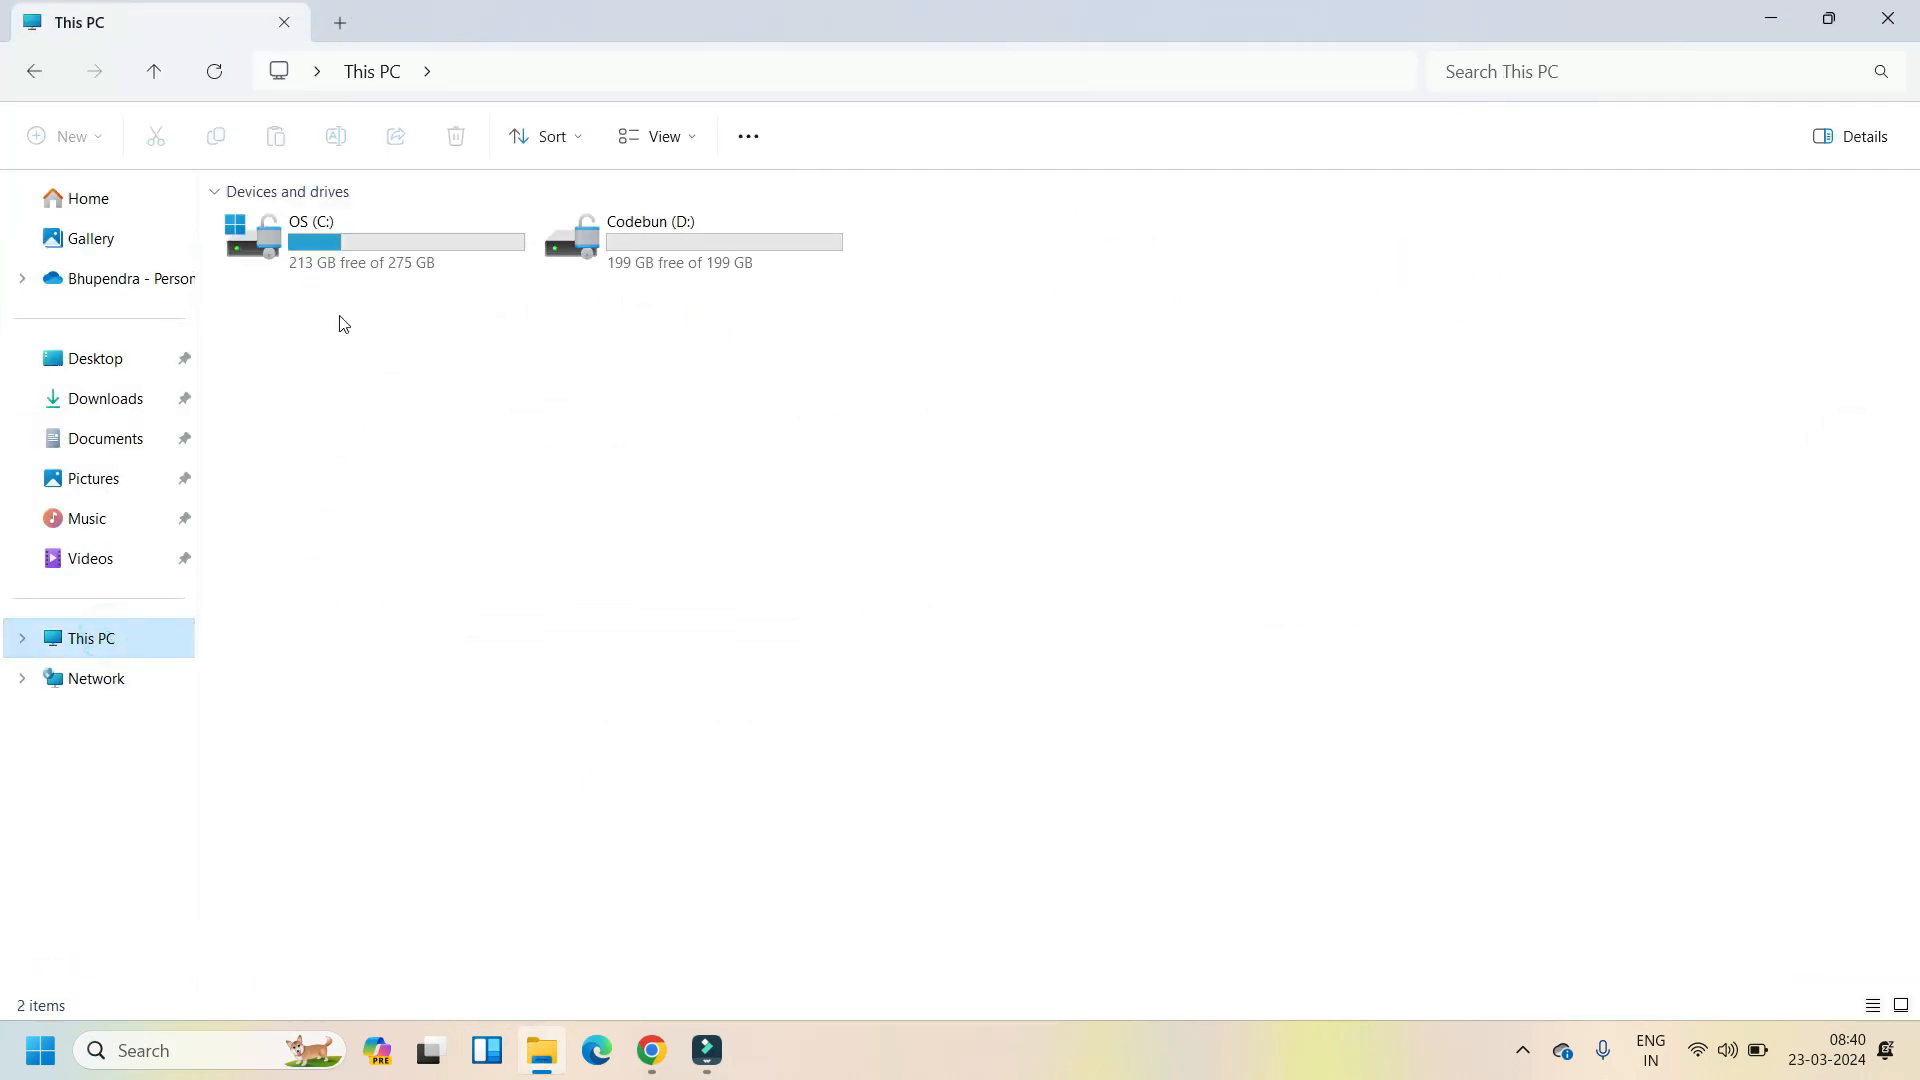
left_click(348, 271)
double_click(348, 271)
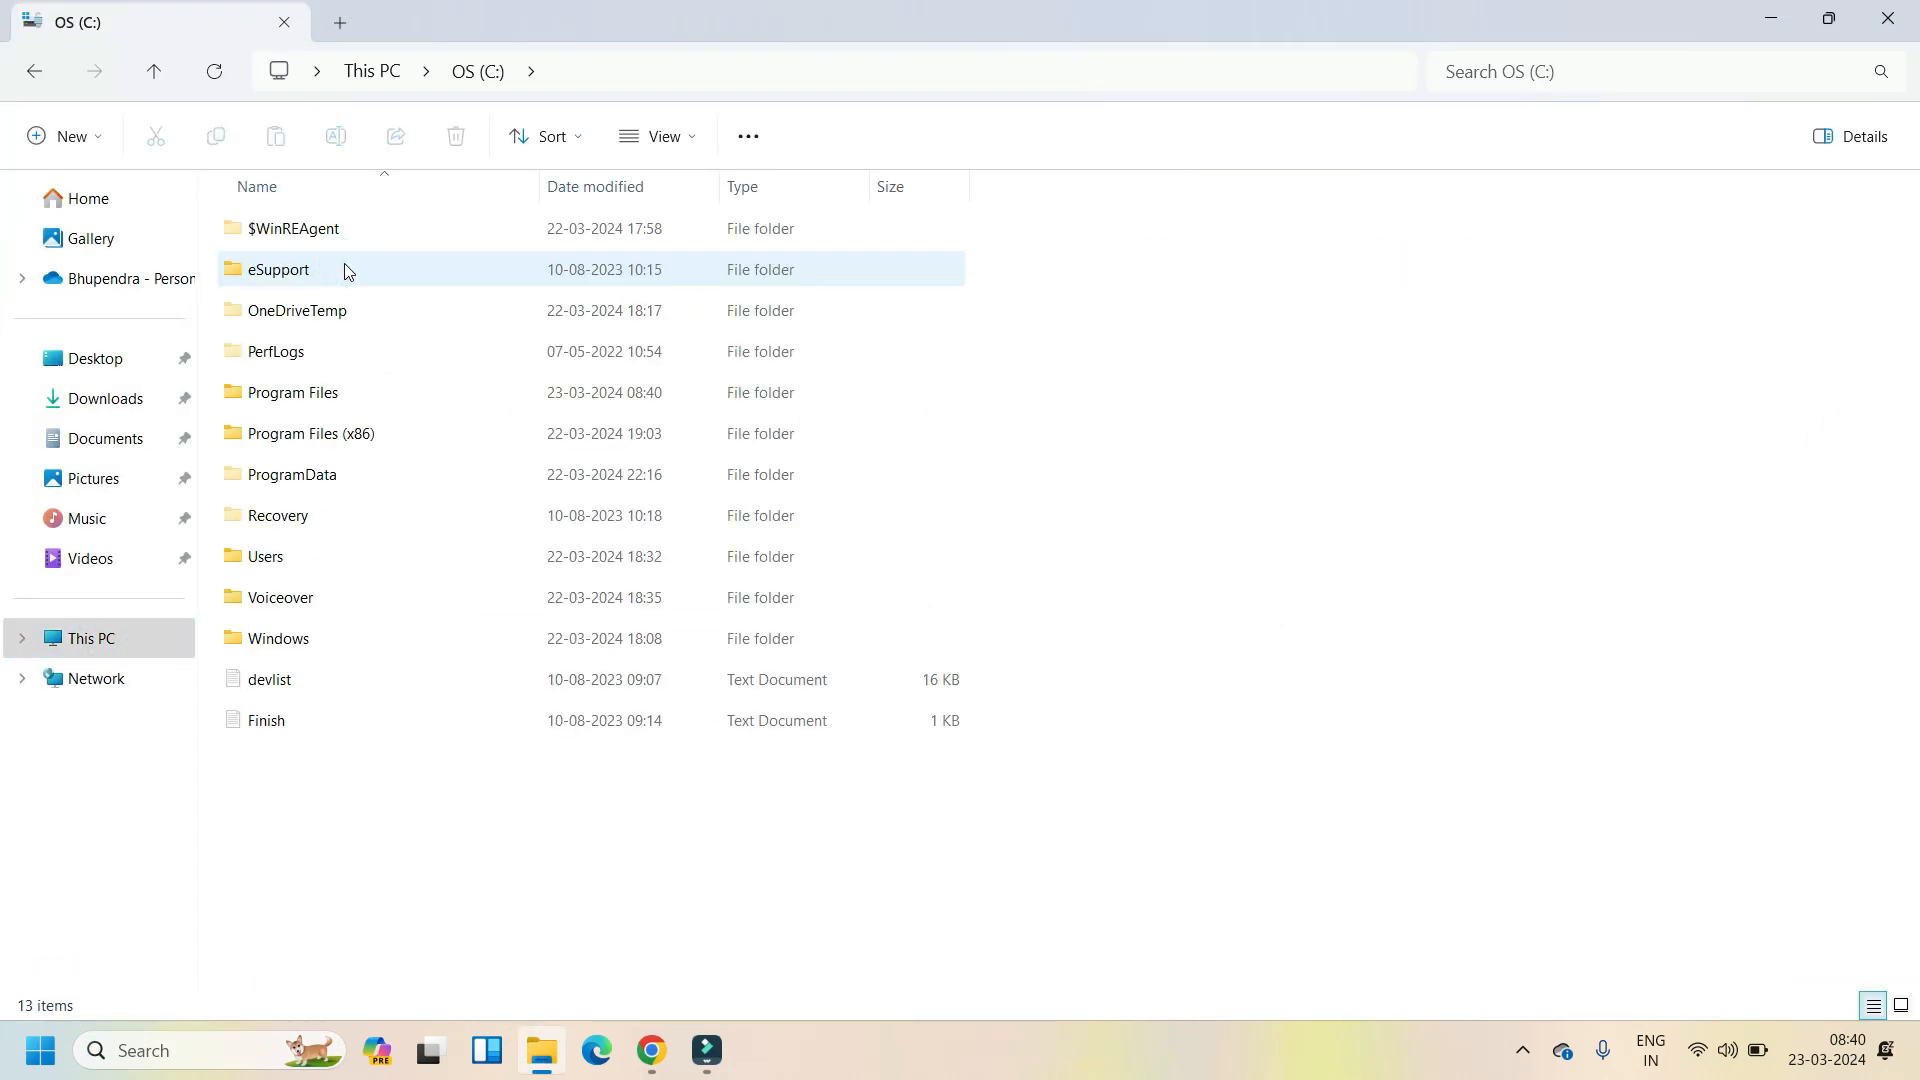
double_click(334, 400)
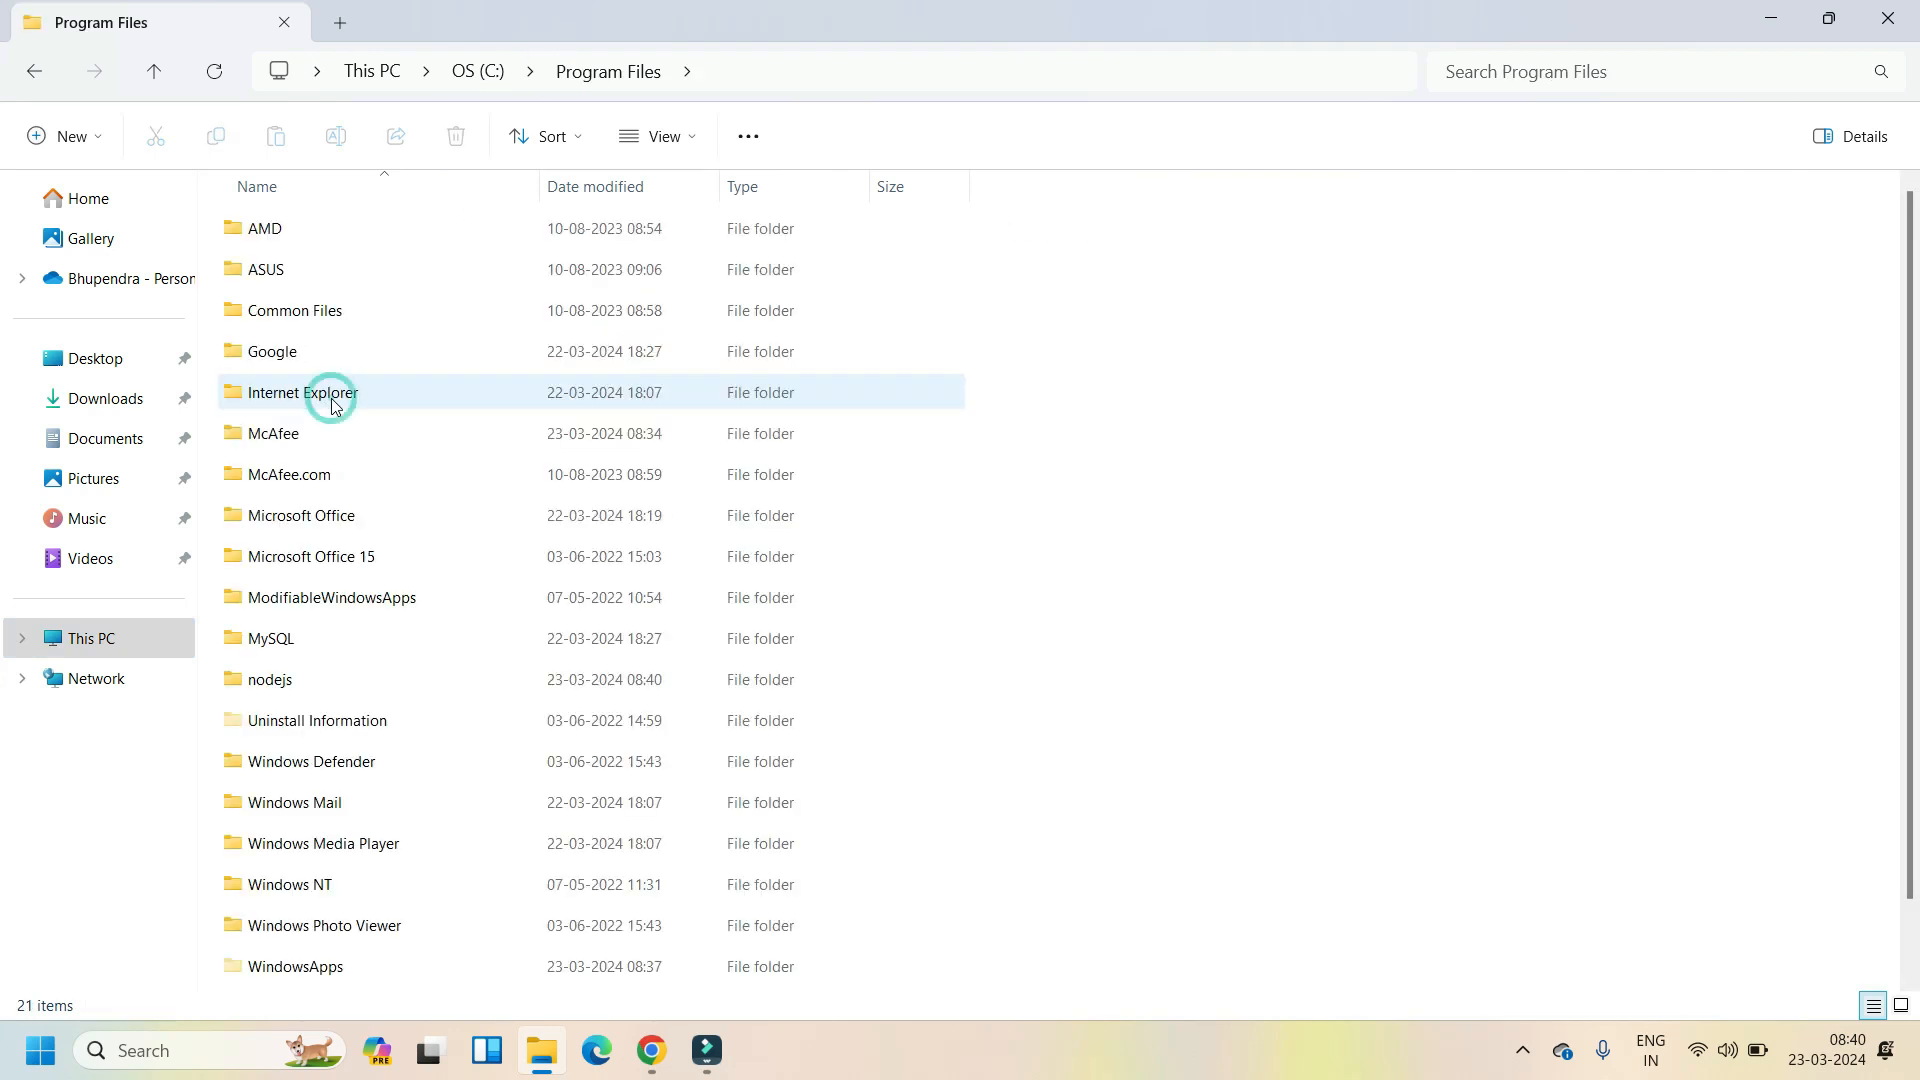
left_click(307, 484)
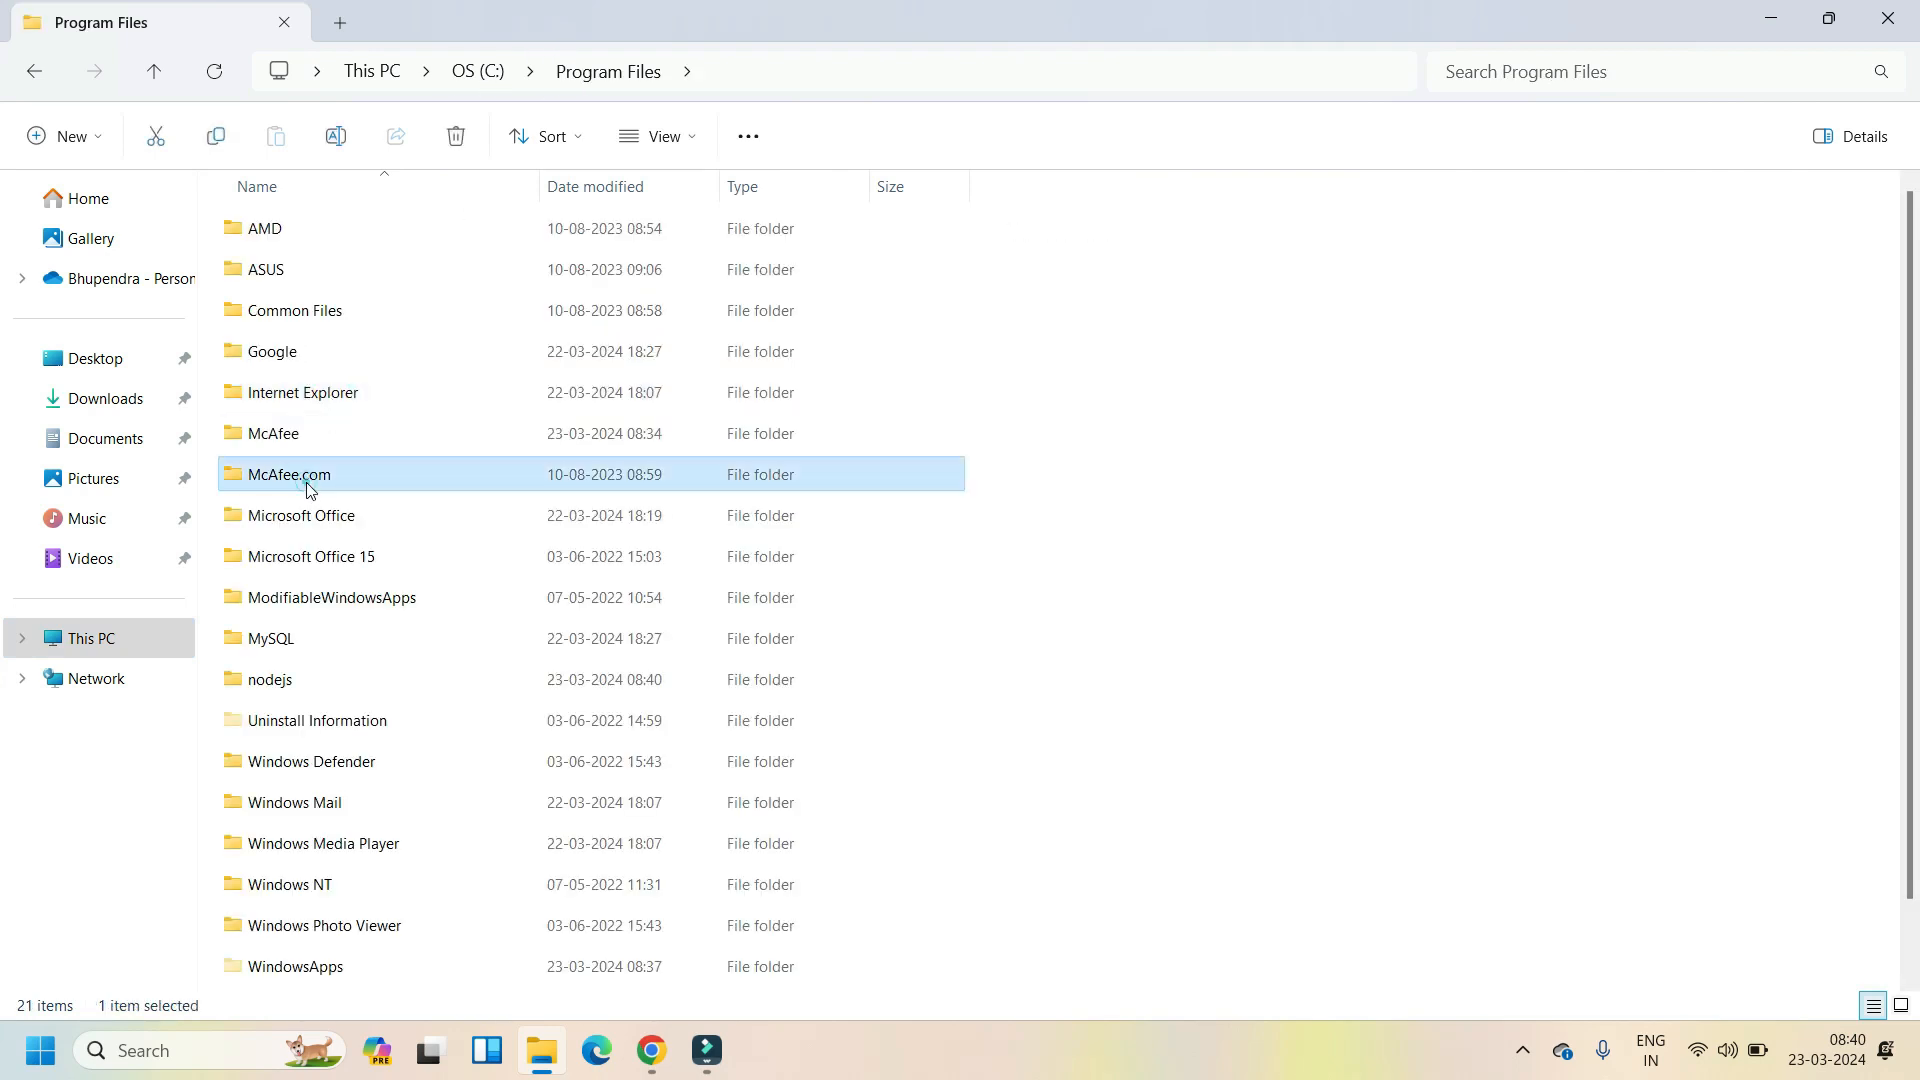
double_click(281, 684)
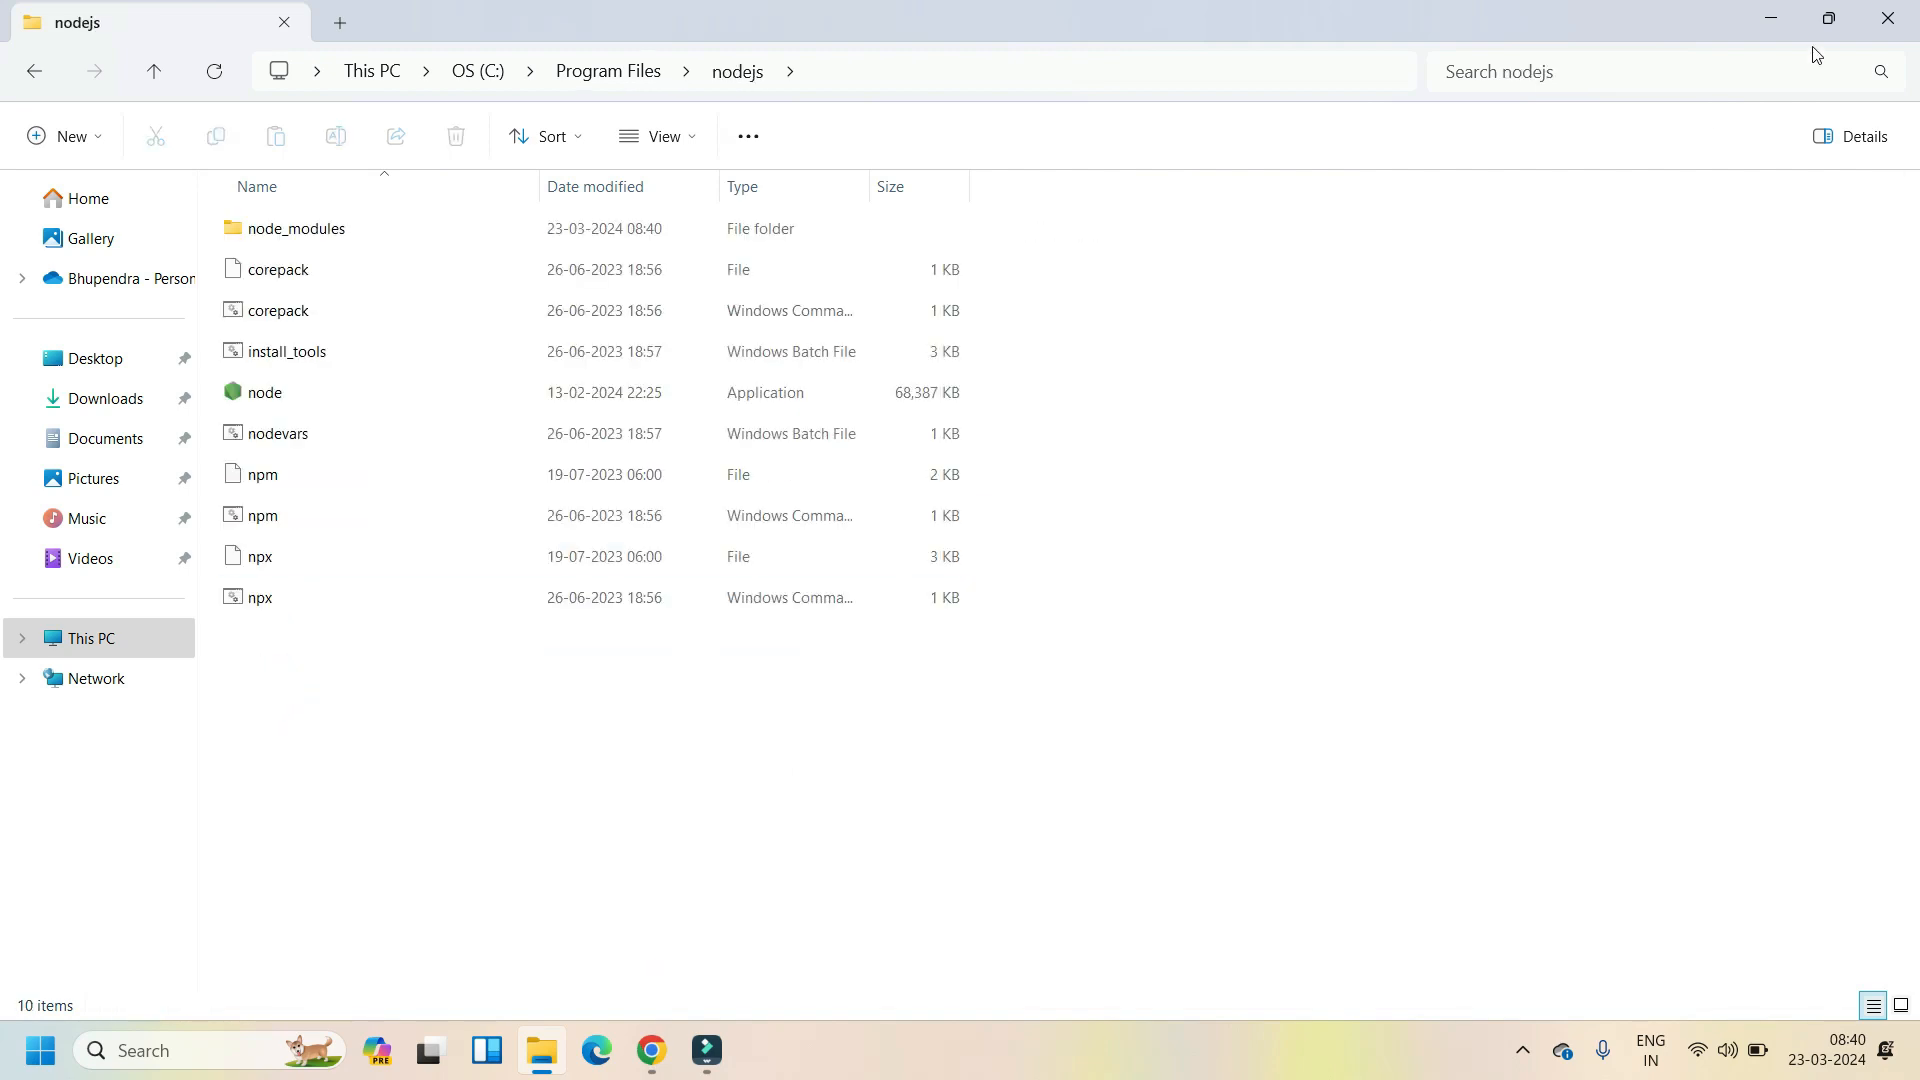
left_click(1888, 18)
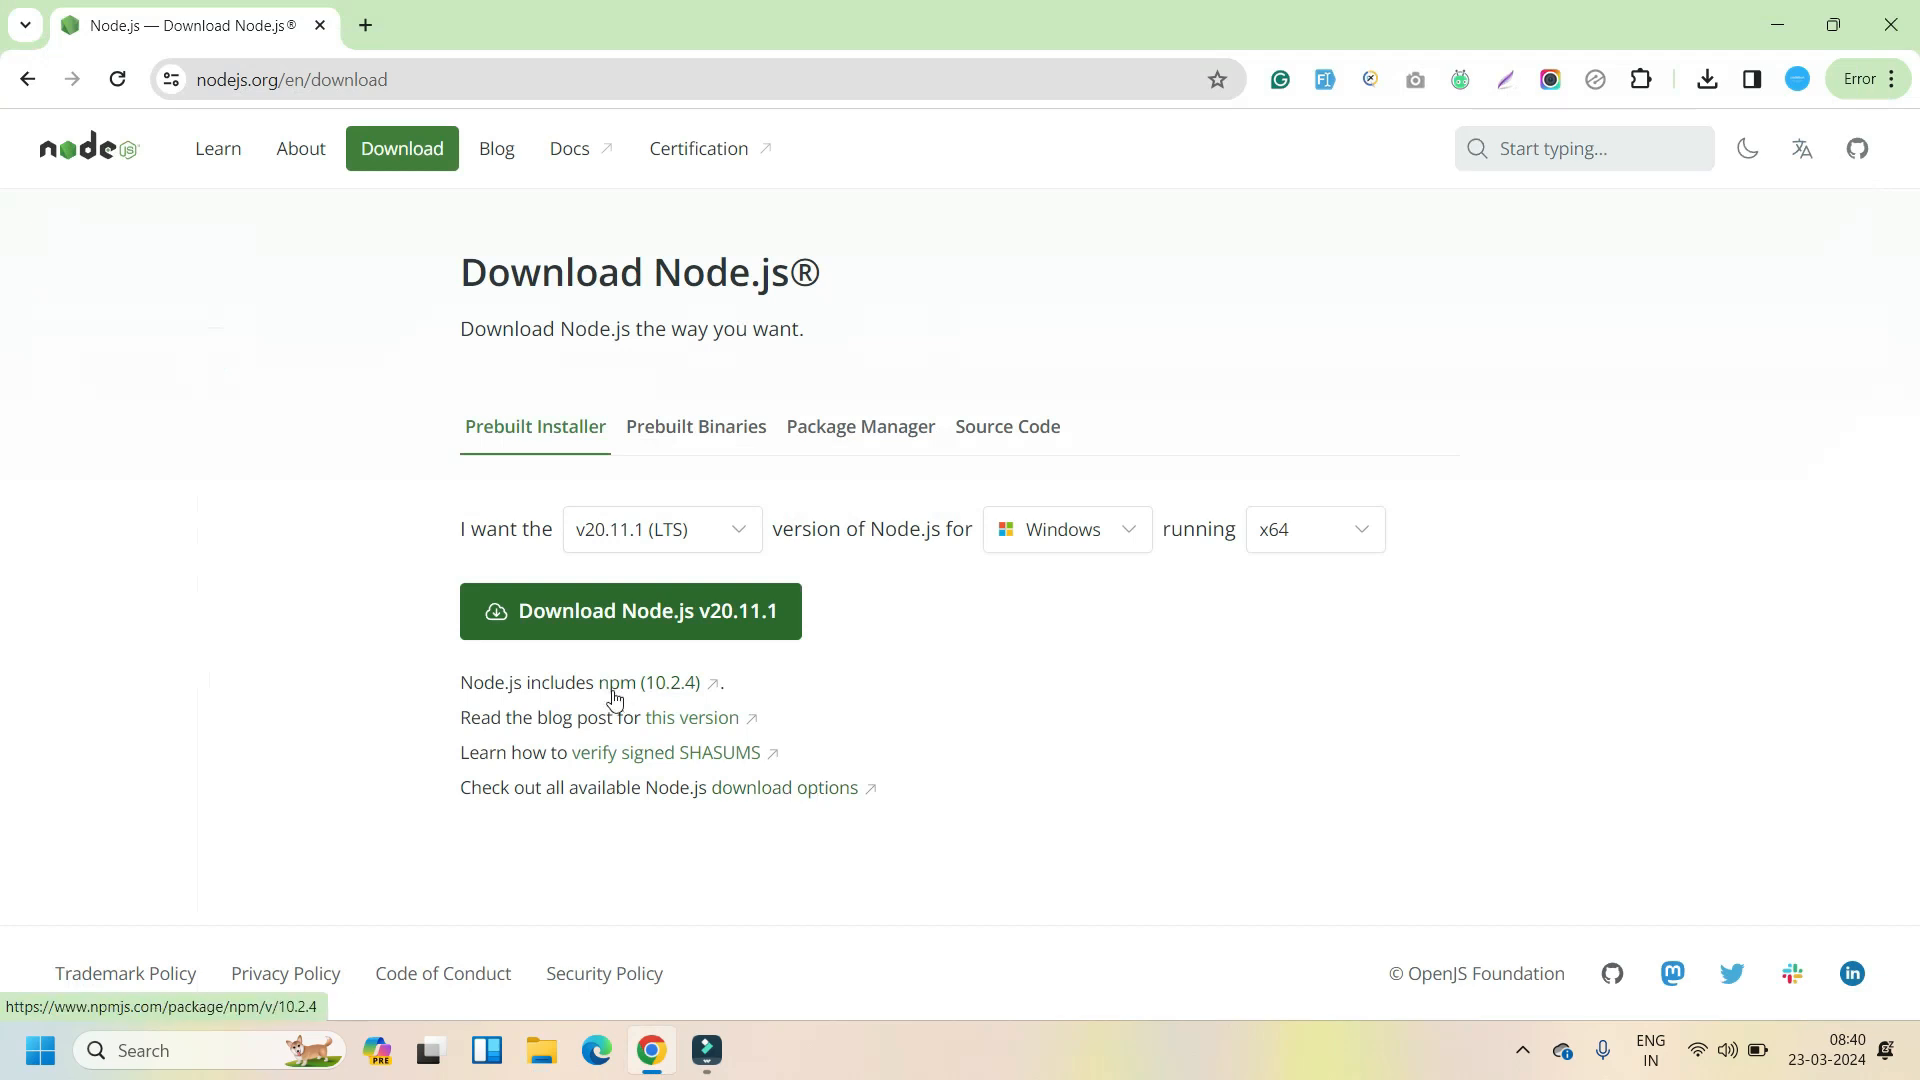
- Search Google in a new tab for "visual studio code download" and open the download page on code.visualstudio.com
left_click(367, 30)
left_click(432, 85)
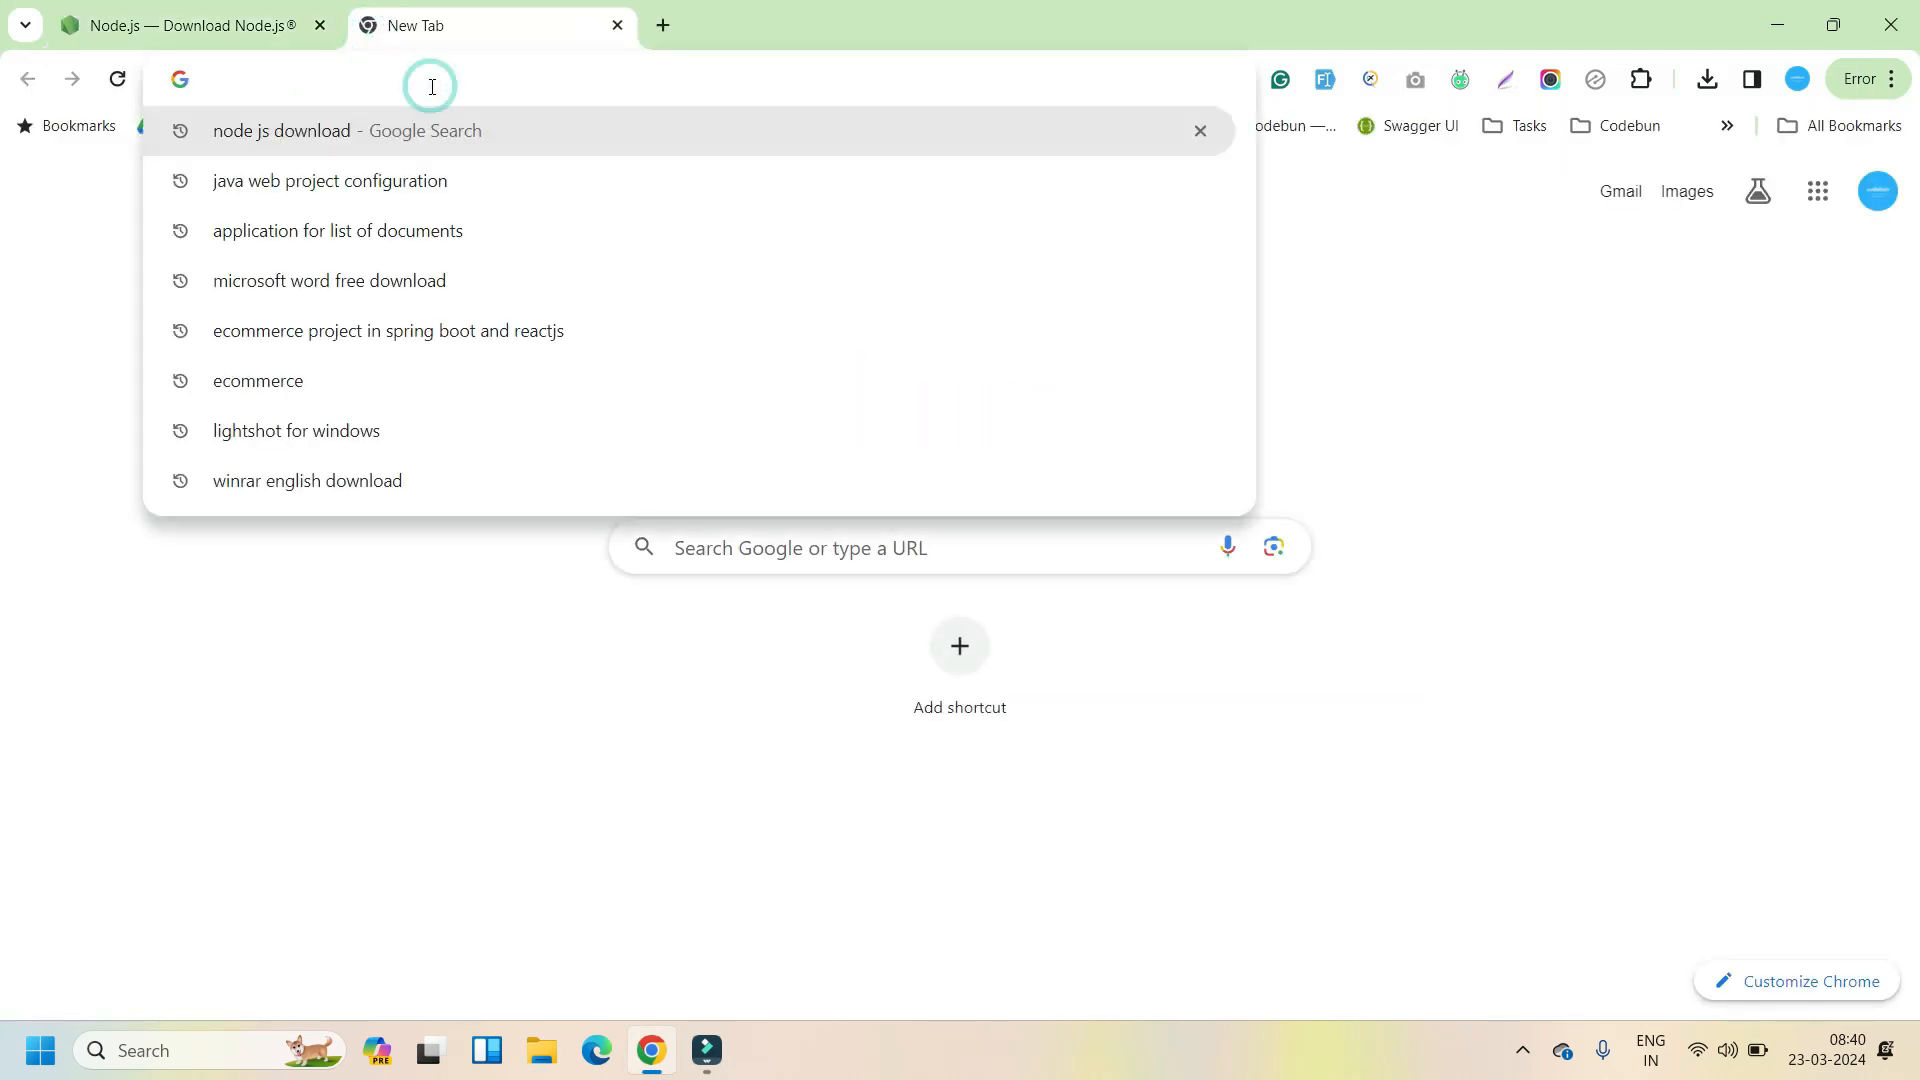
type("visua")
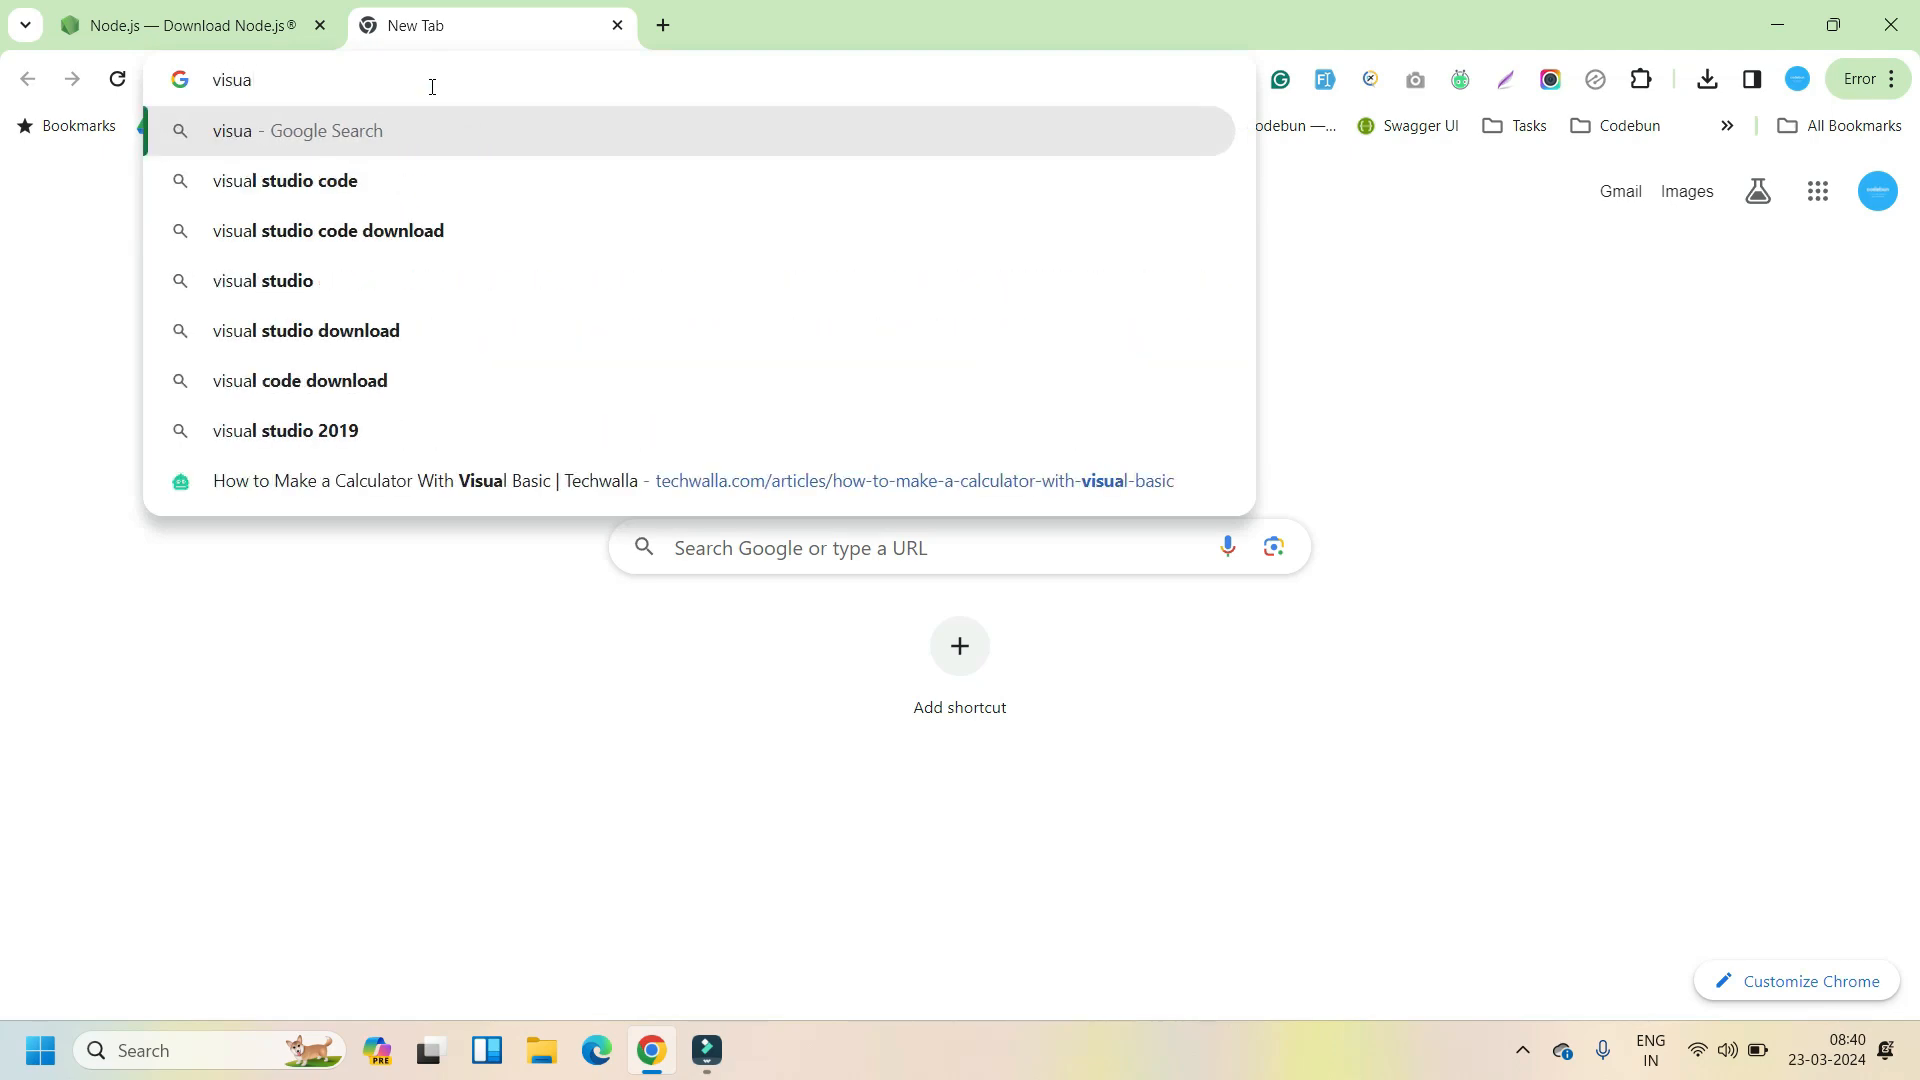
key("Down")
key("Down")
key("Return")
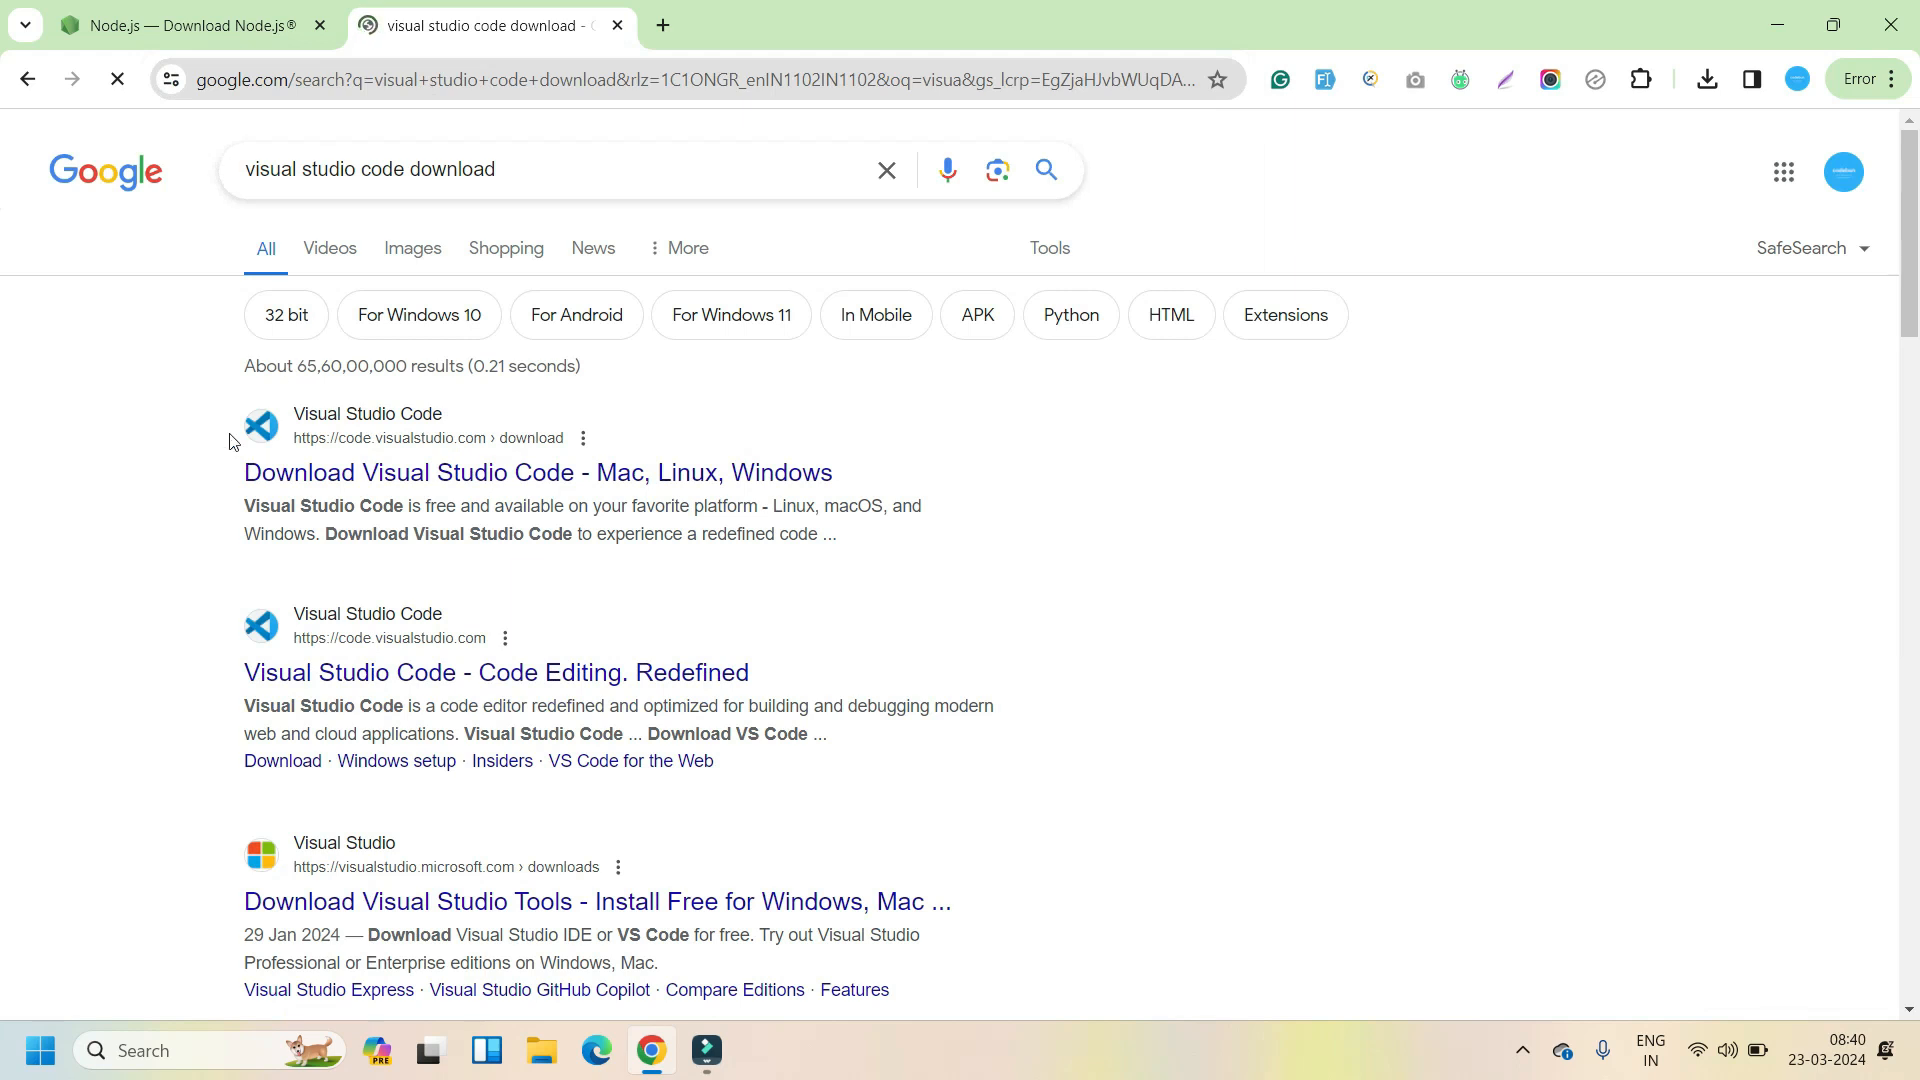
left_click(400, 471)
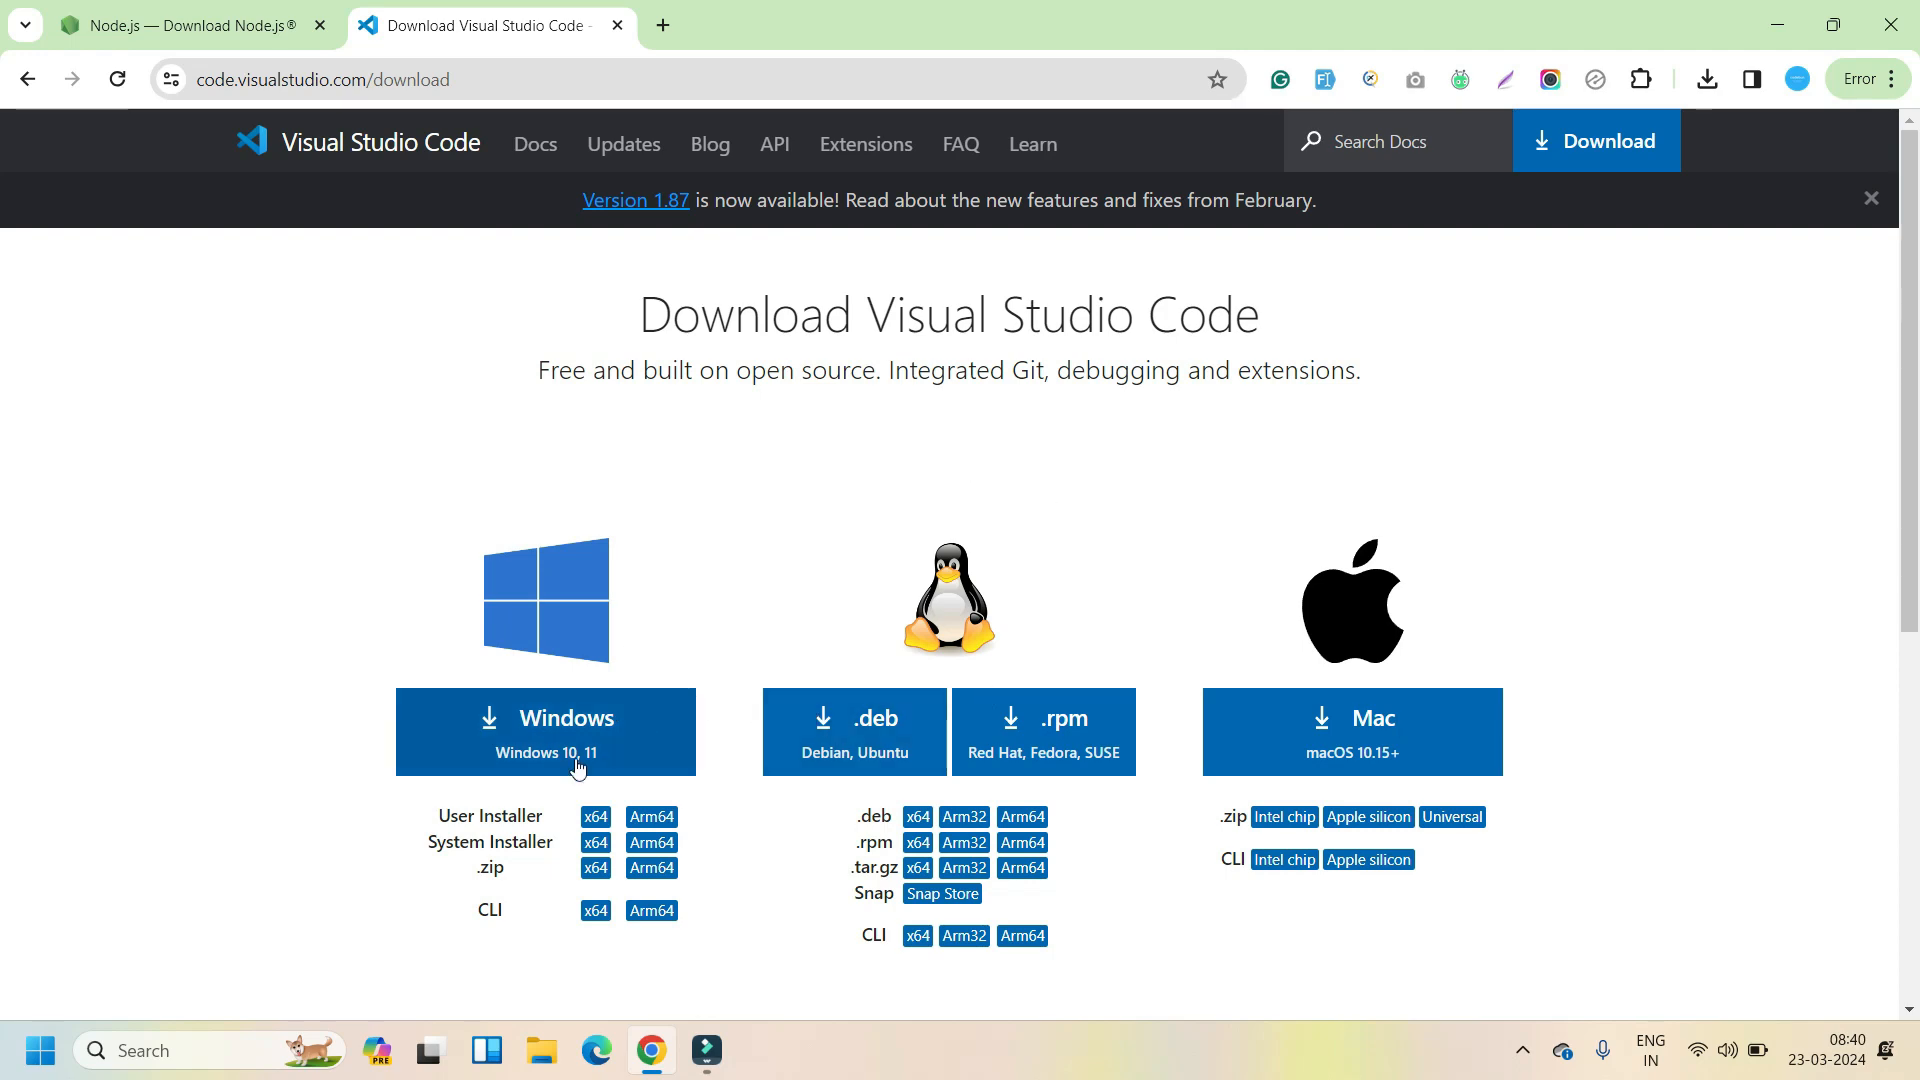
- Download Visual Studio Code for Windows and run VSCodeUserSetup-x64-1.87.2 from the Downloads folder
left_click(549, 765)
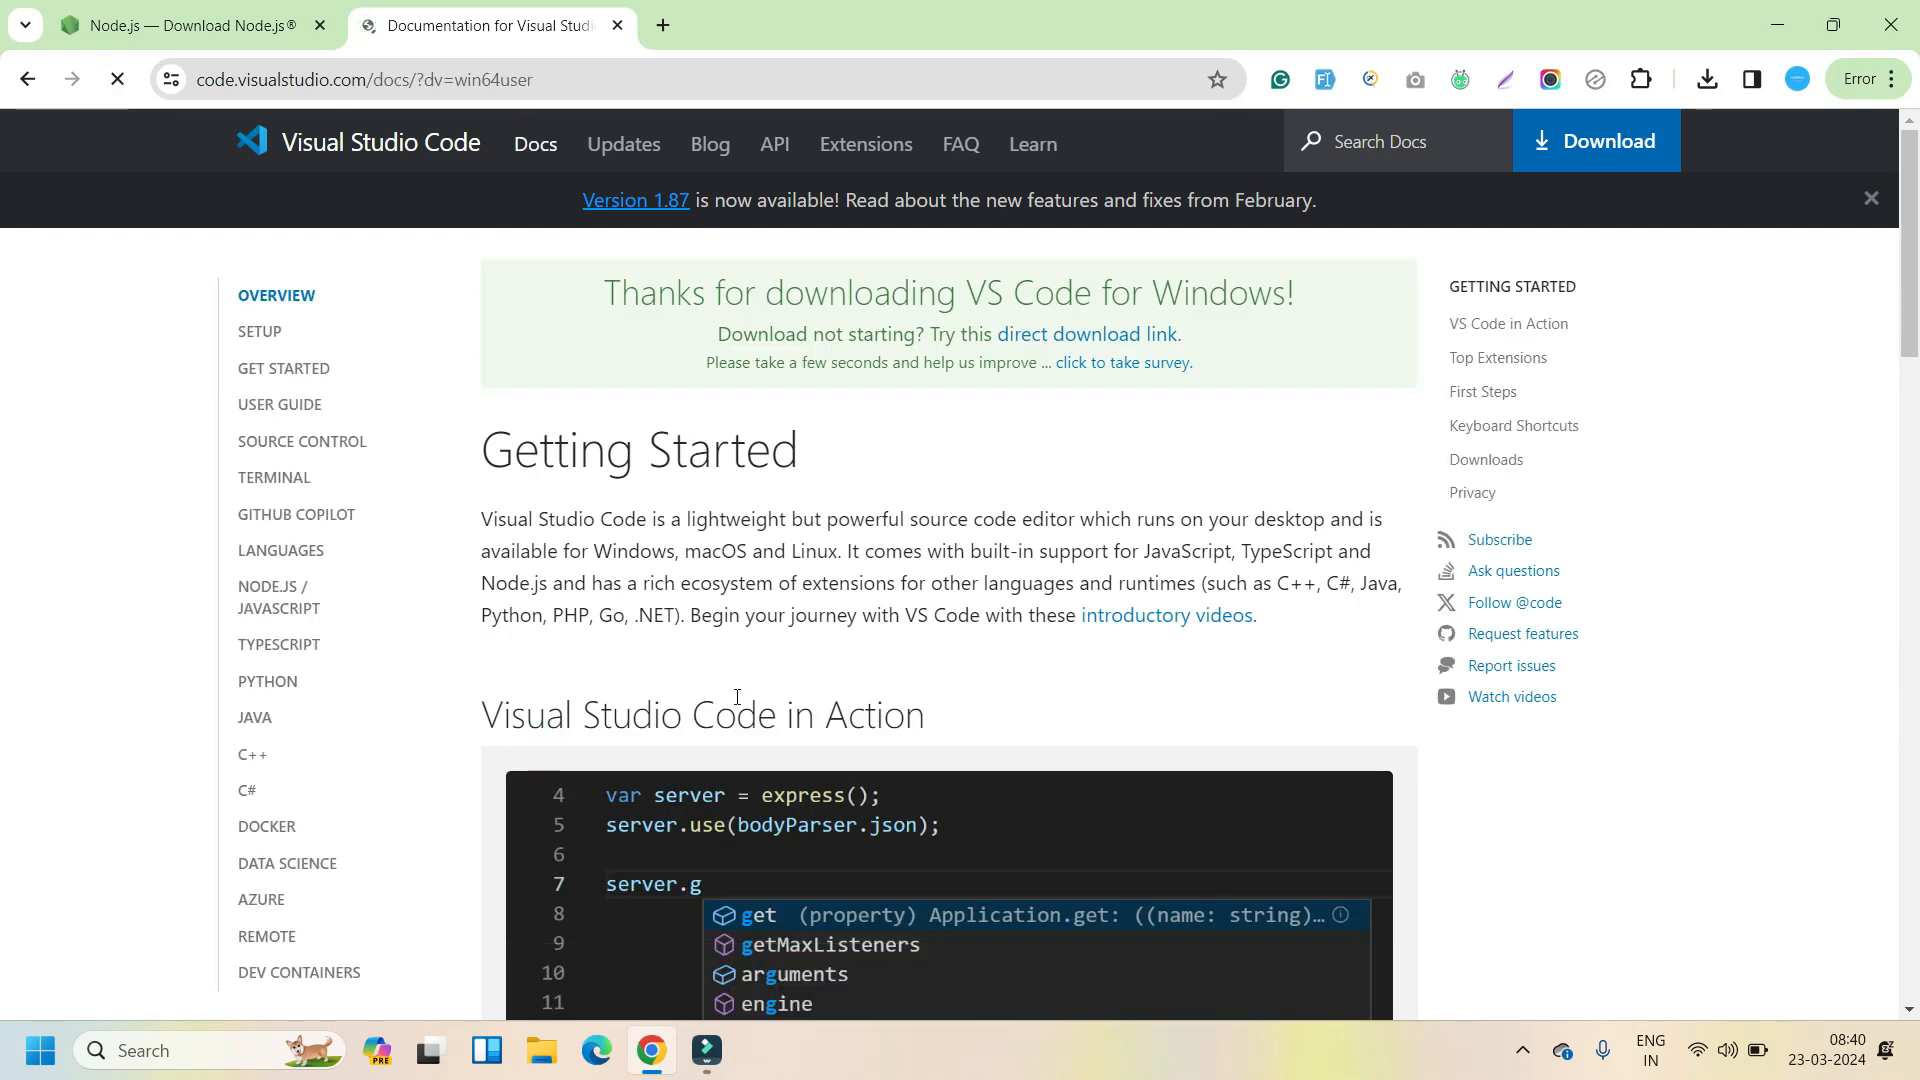
left_click(1706, 86)
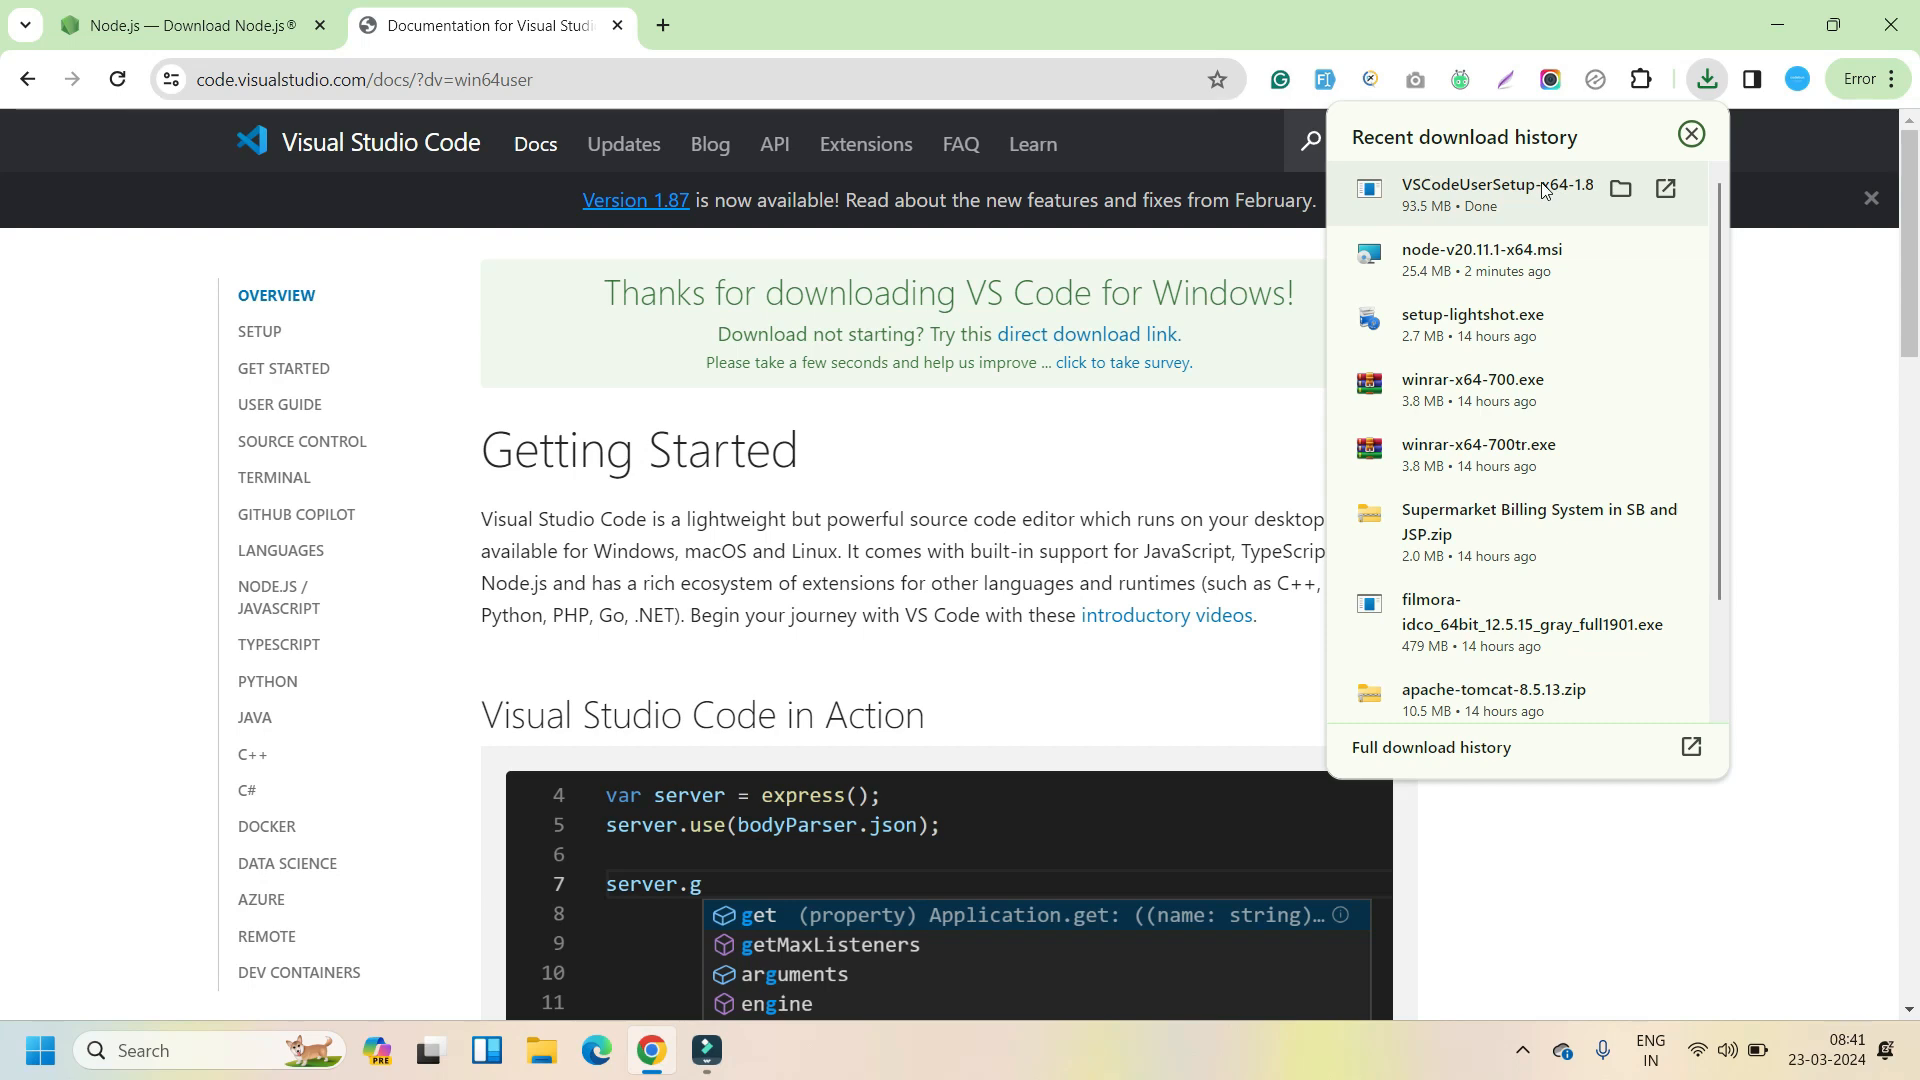
left_click(1619, 188)
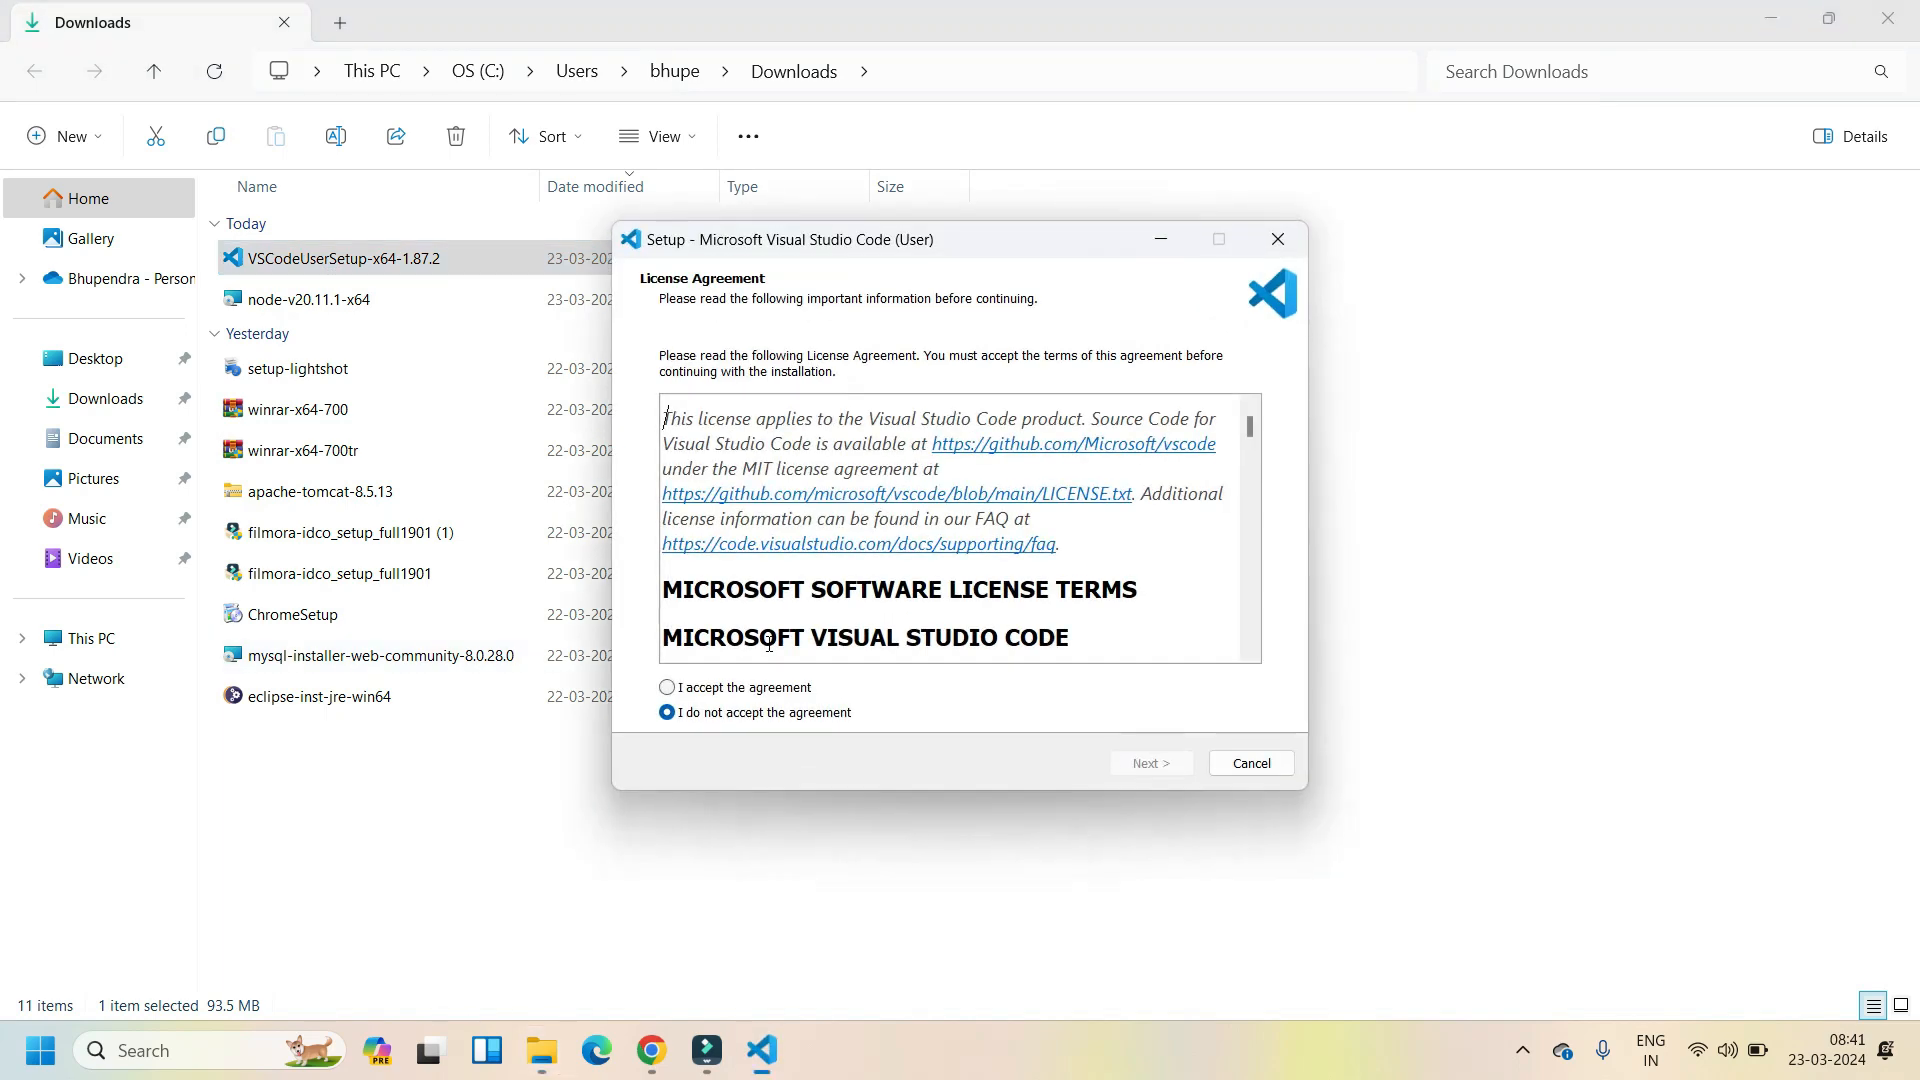
- Accept the license agreement, install Visual Studio Code with the default options, and close its Welcome page after launch
left_click(765, 688)
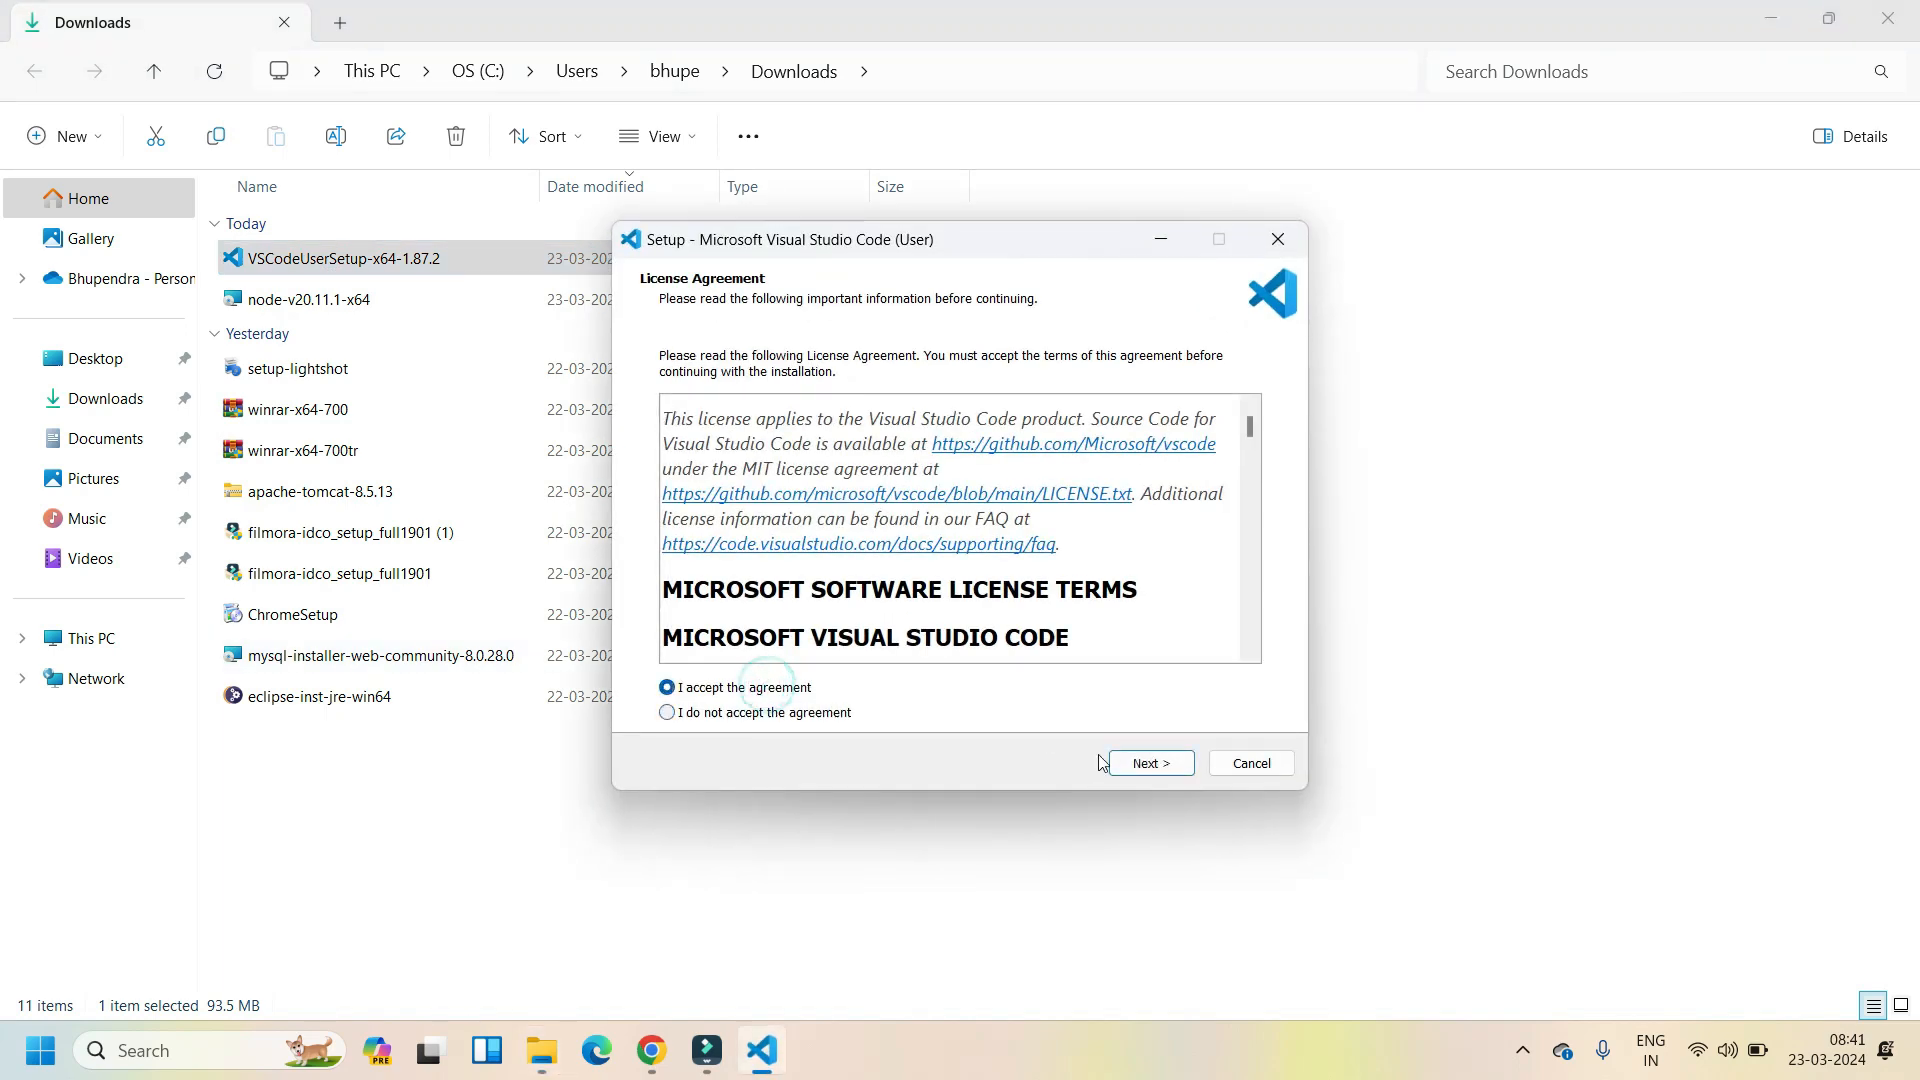
left_click(1130, 765)
left_click(1131, 765)
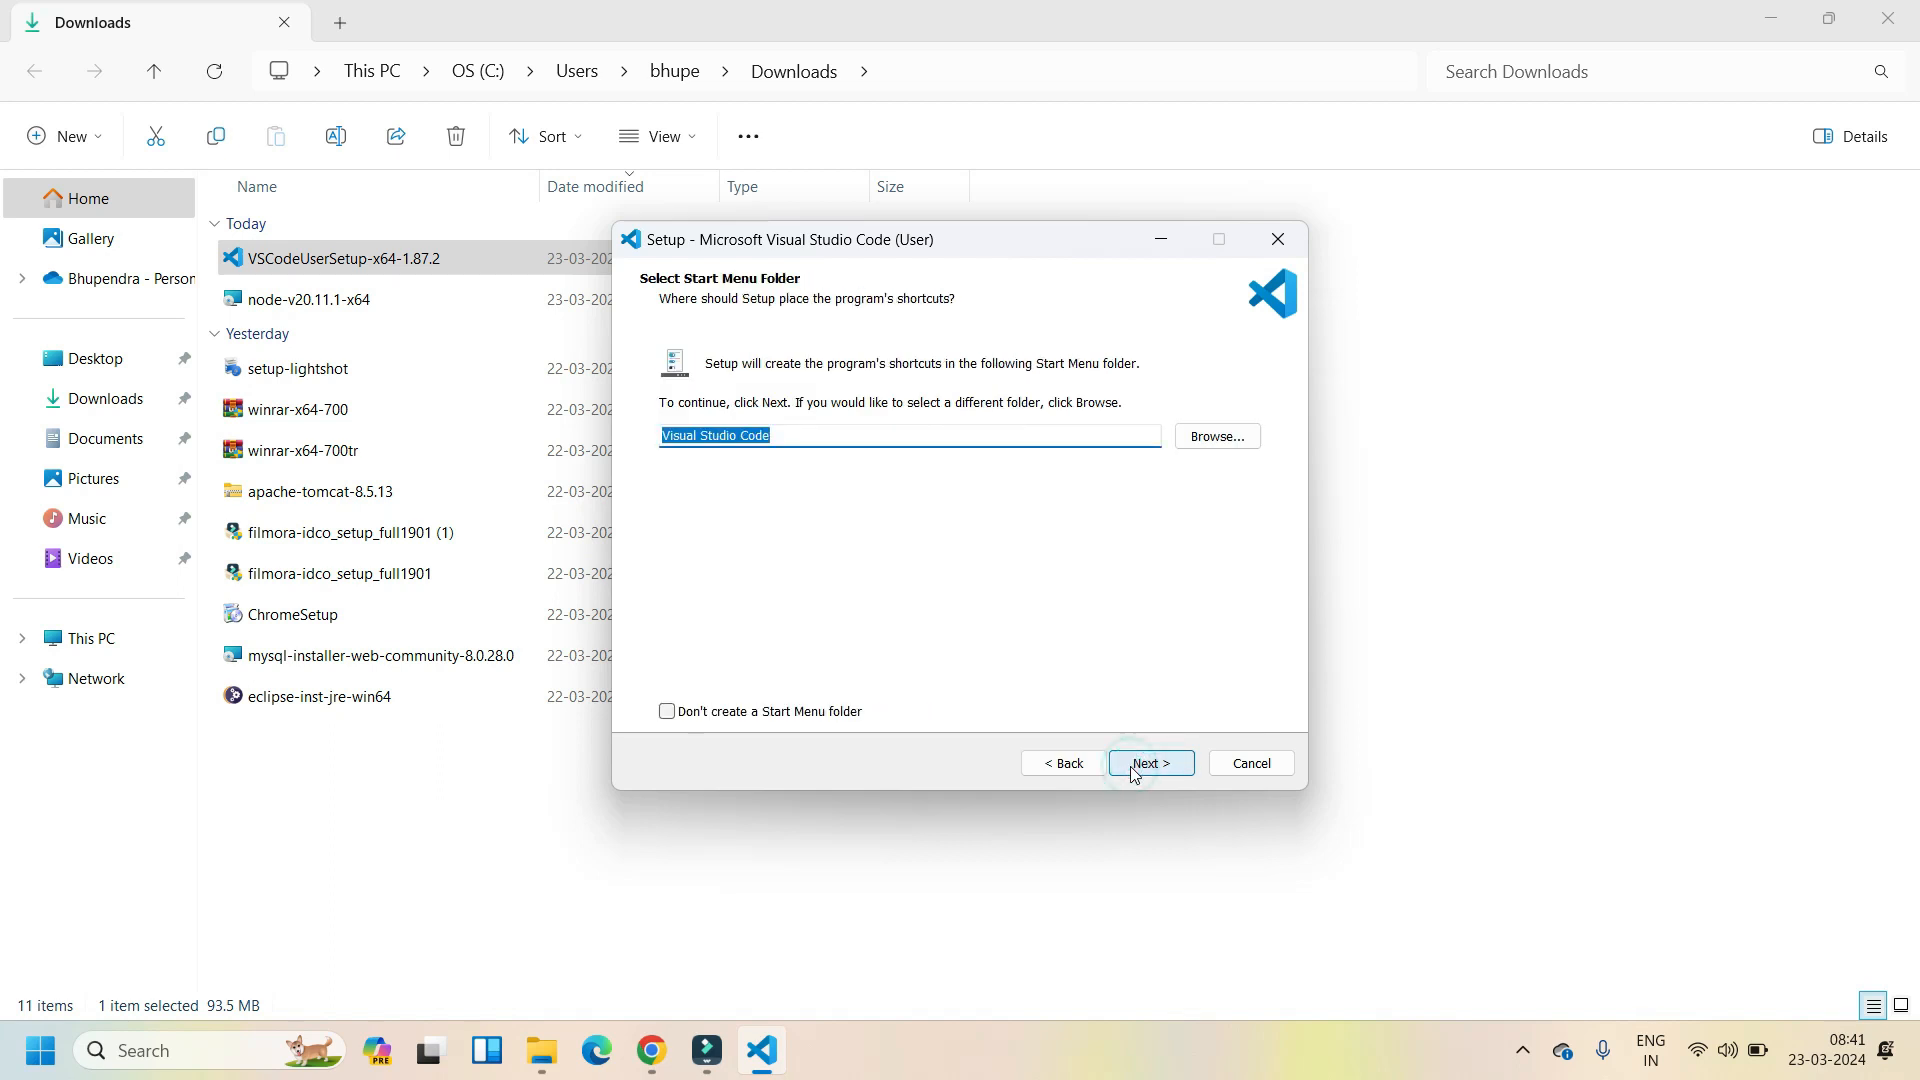
left_click(1131, 766)
left_click(1131, 765)
left_click(1130, 765)
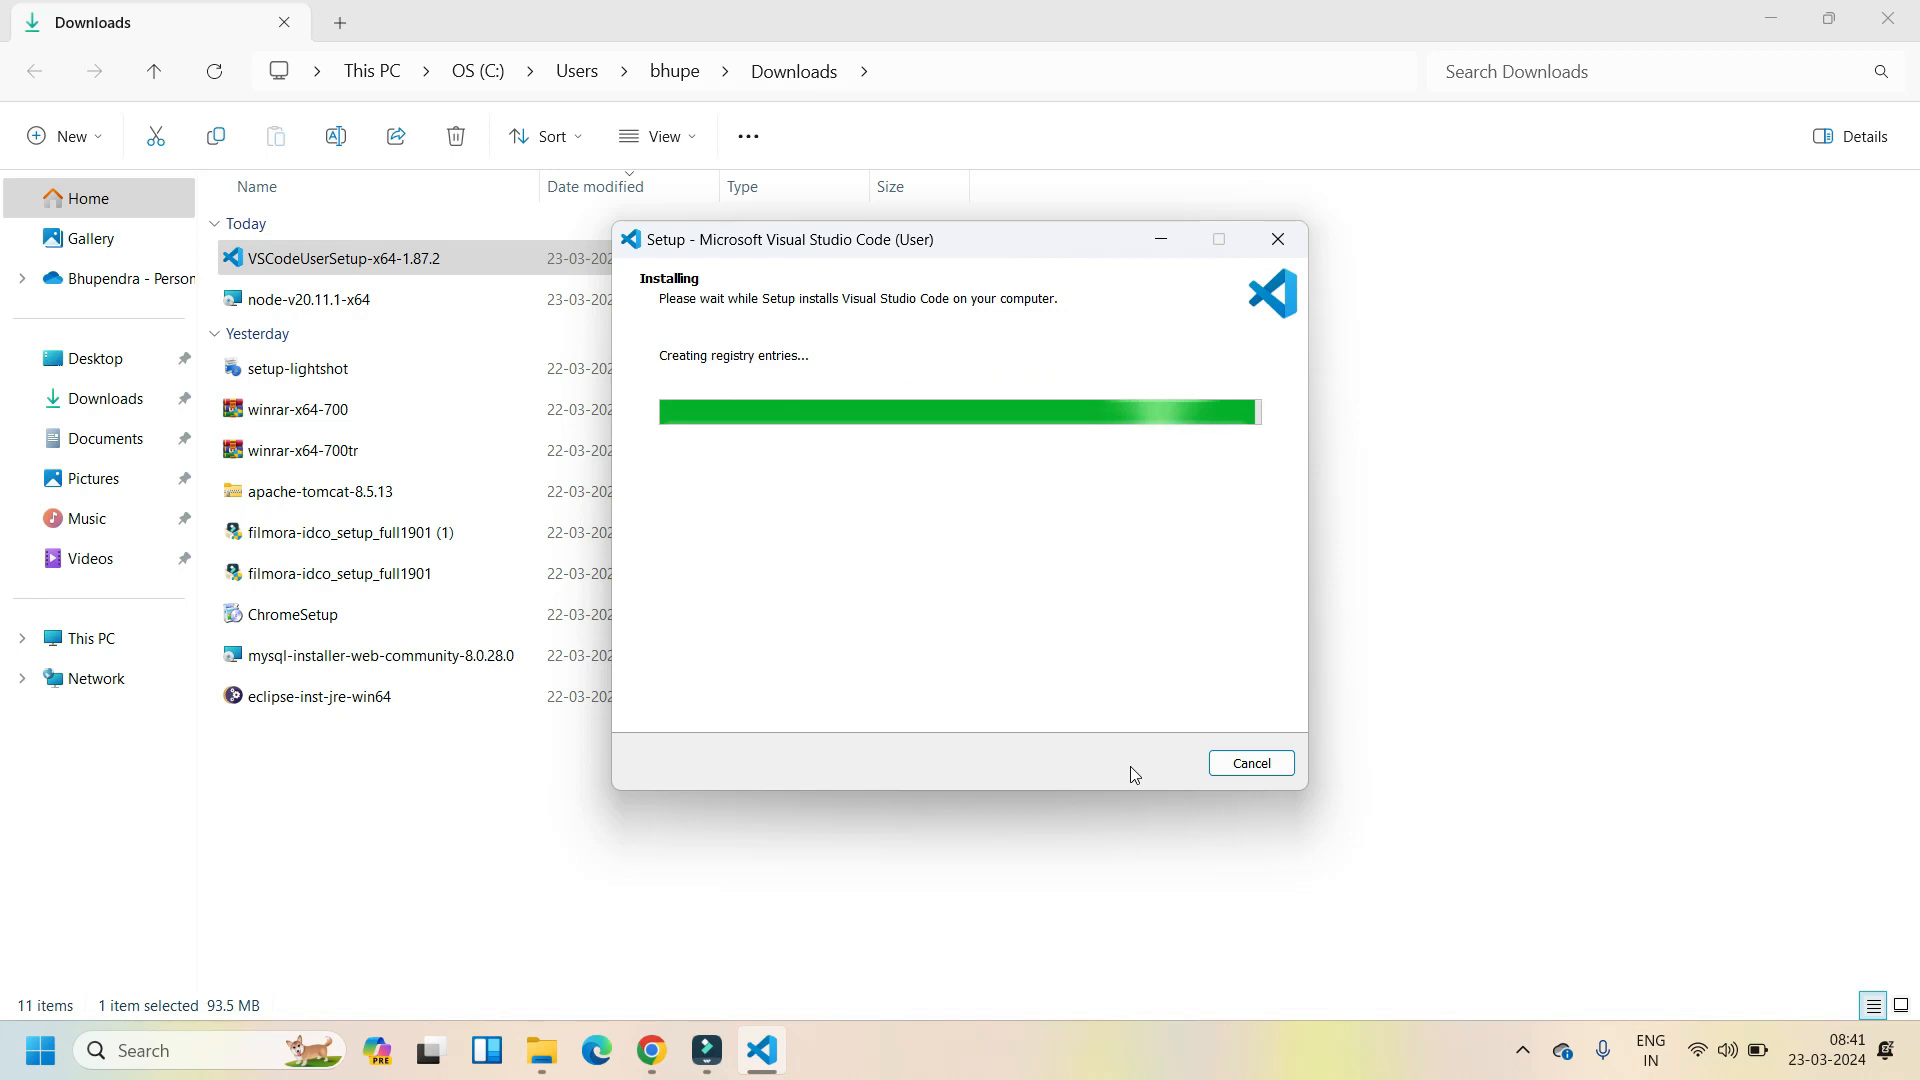
left_click(1150, 763)
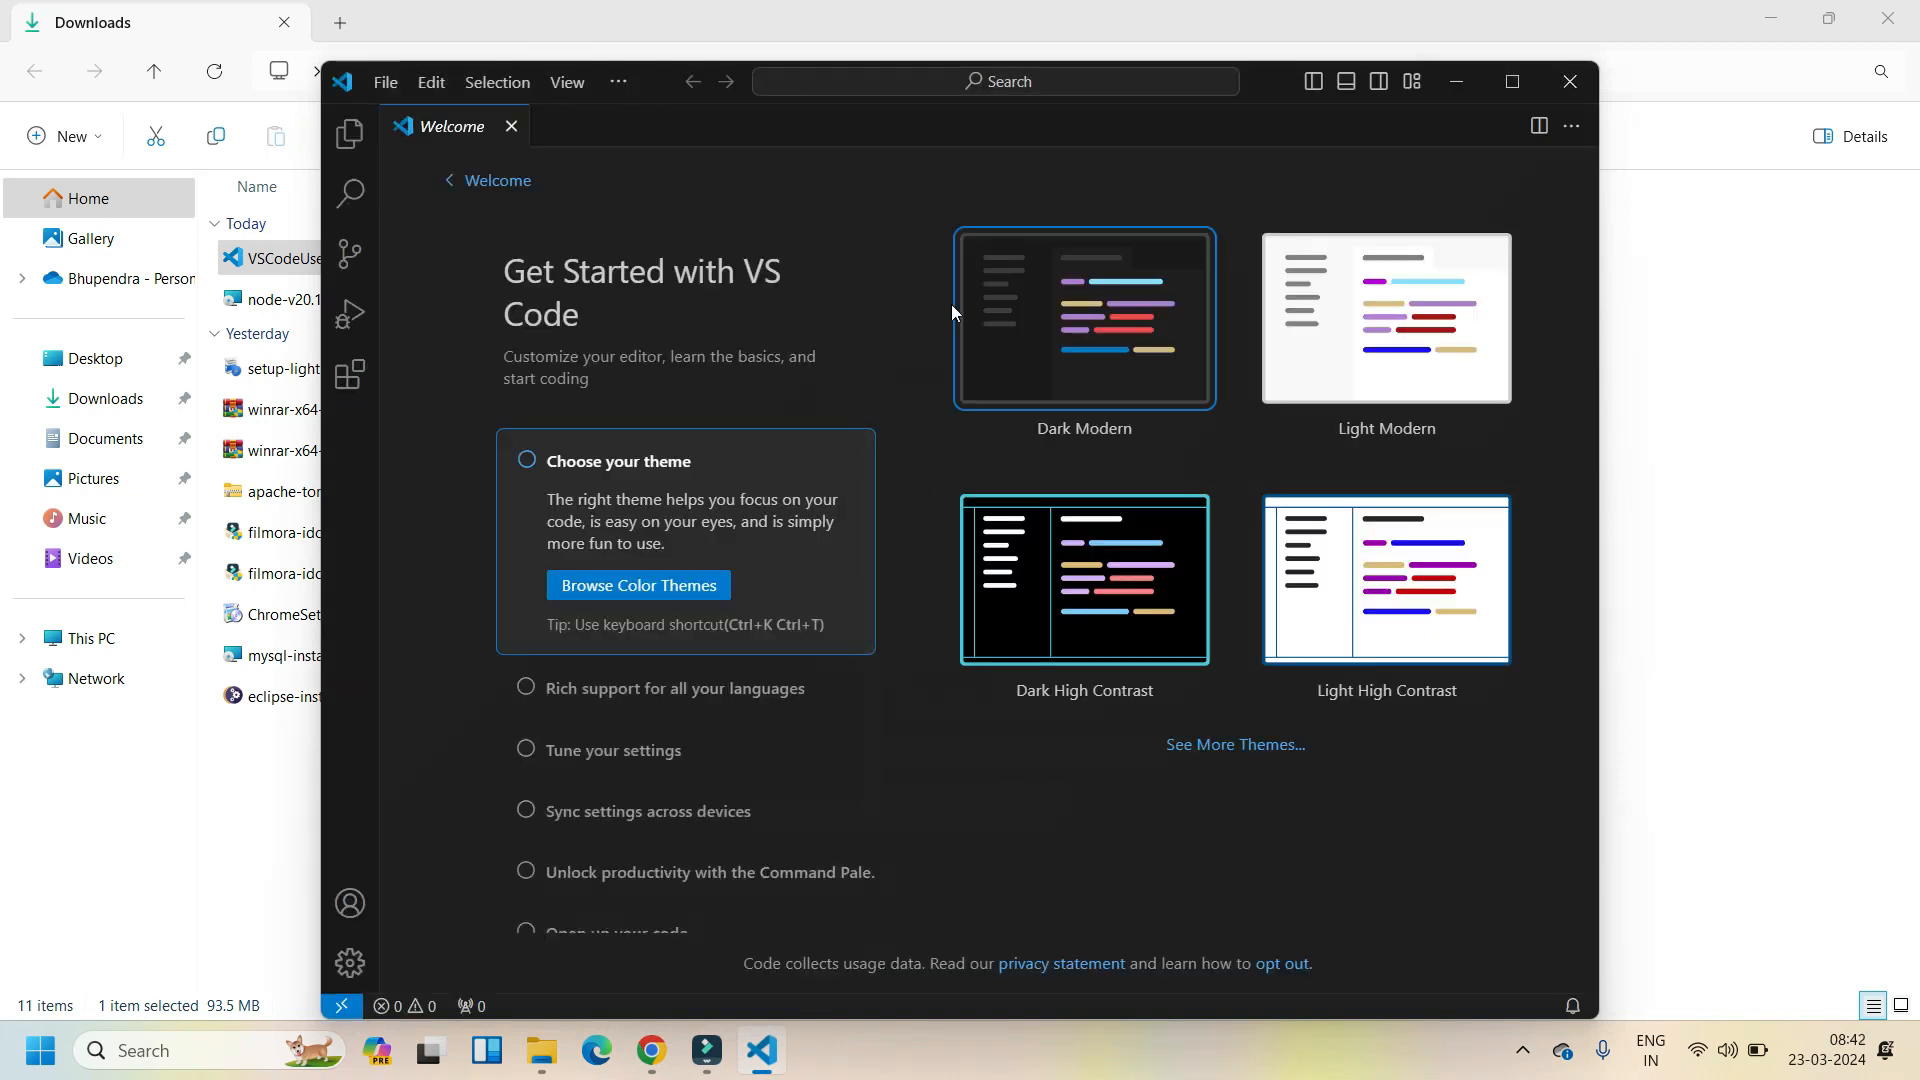
left_click(511, 126)
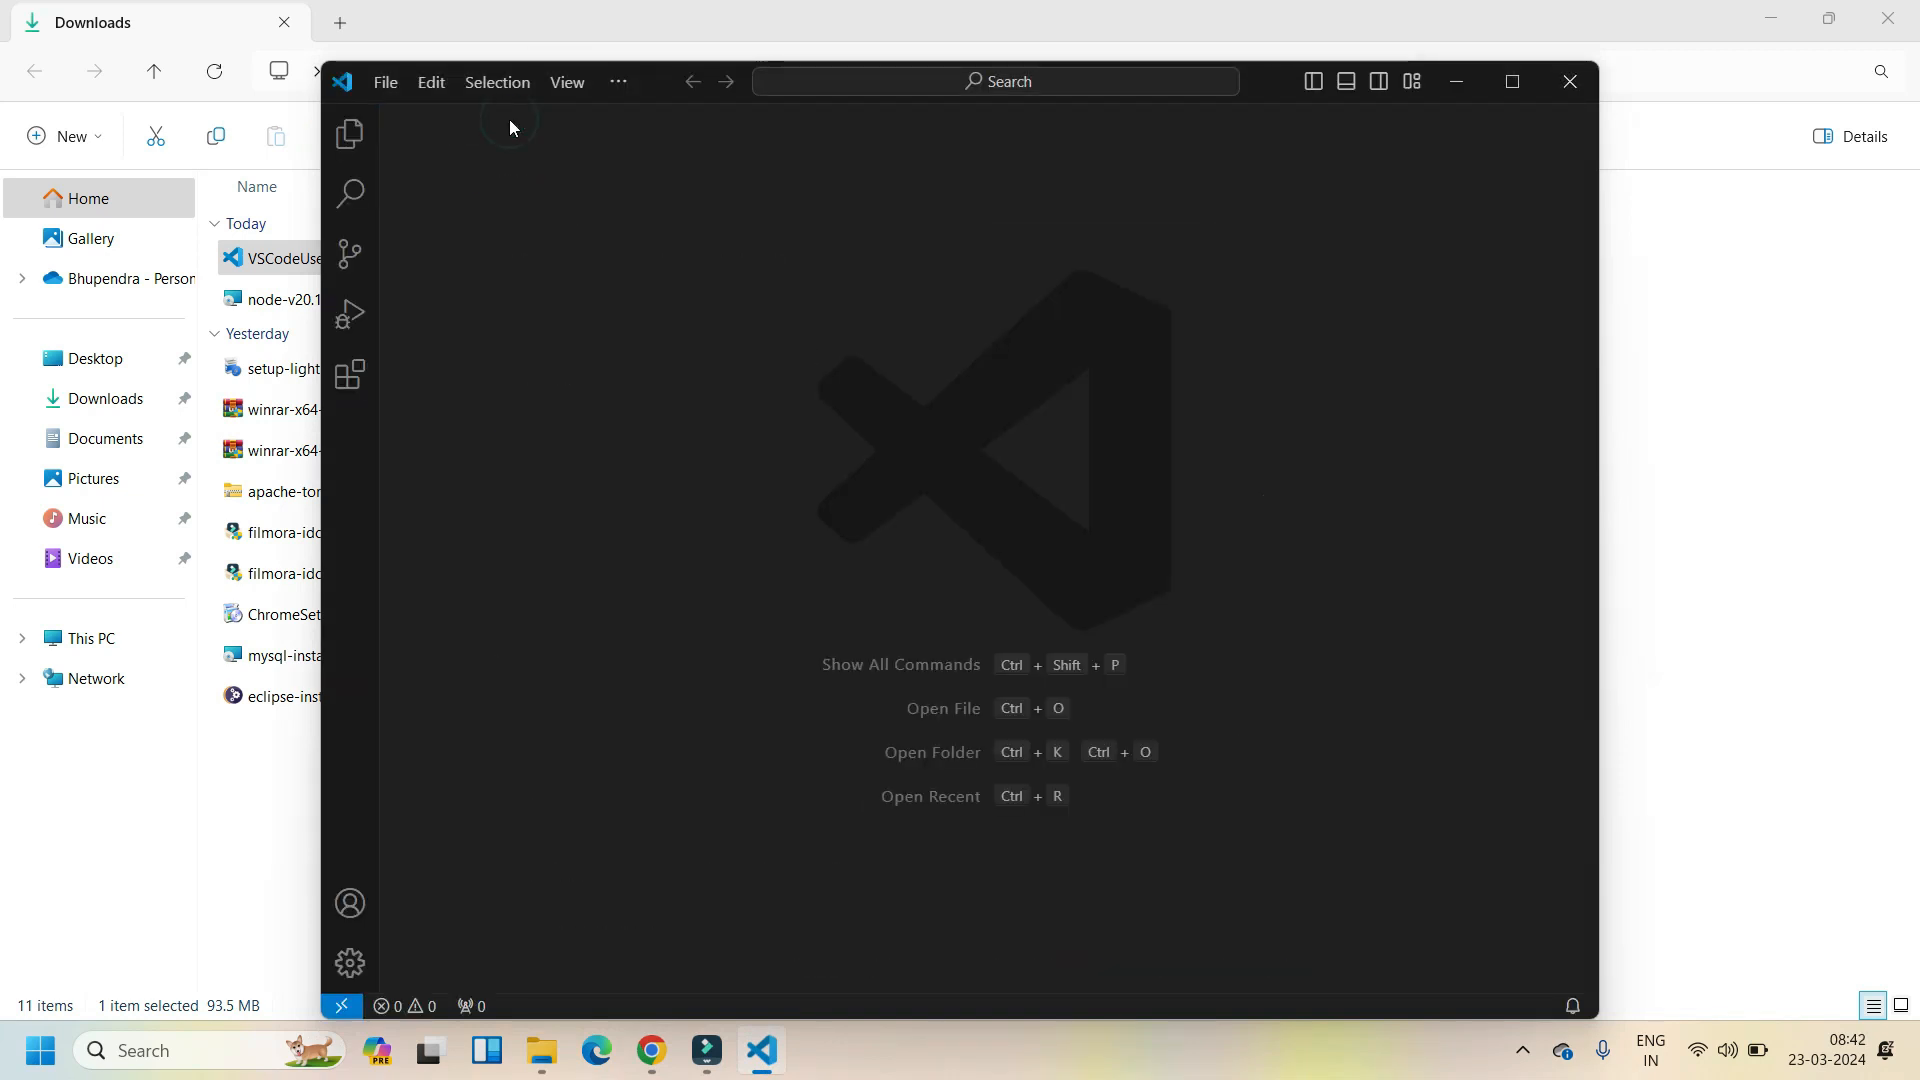
- Maximize the Visual Studio Code window and open a new terminal in it
left_click(1527, 84)
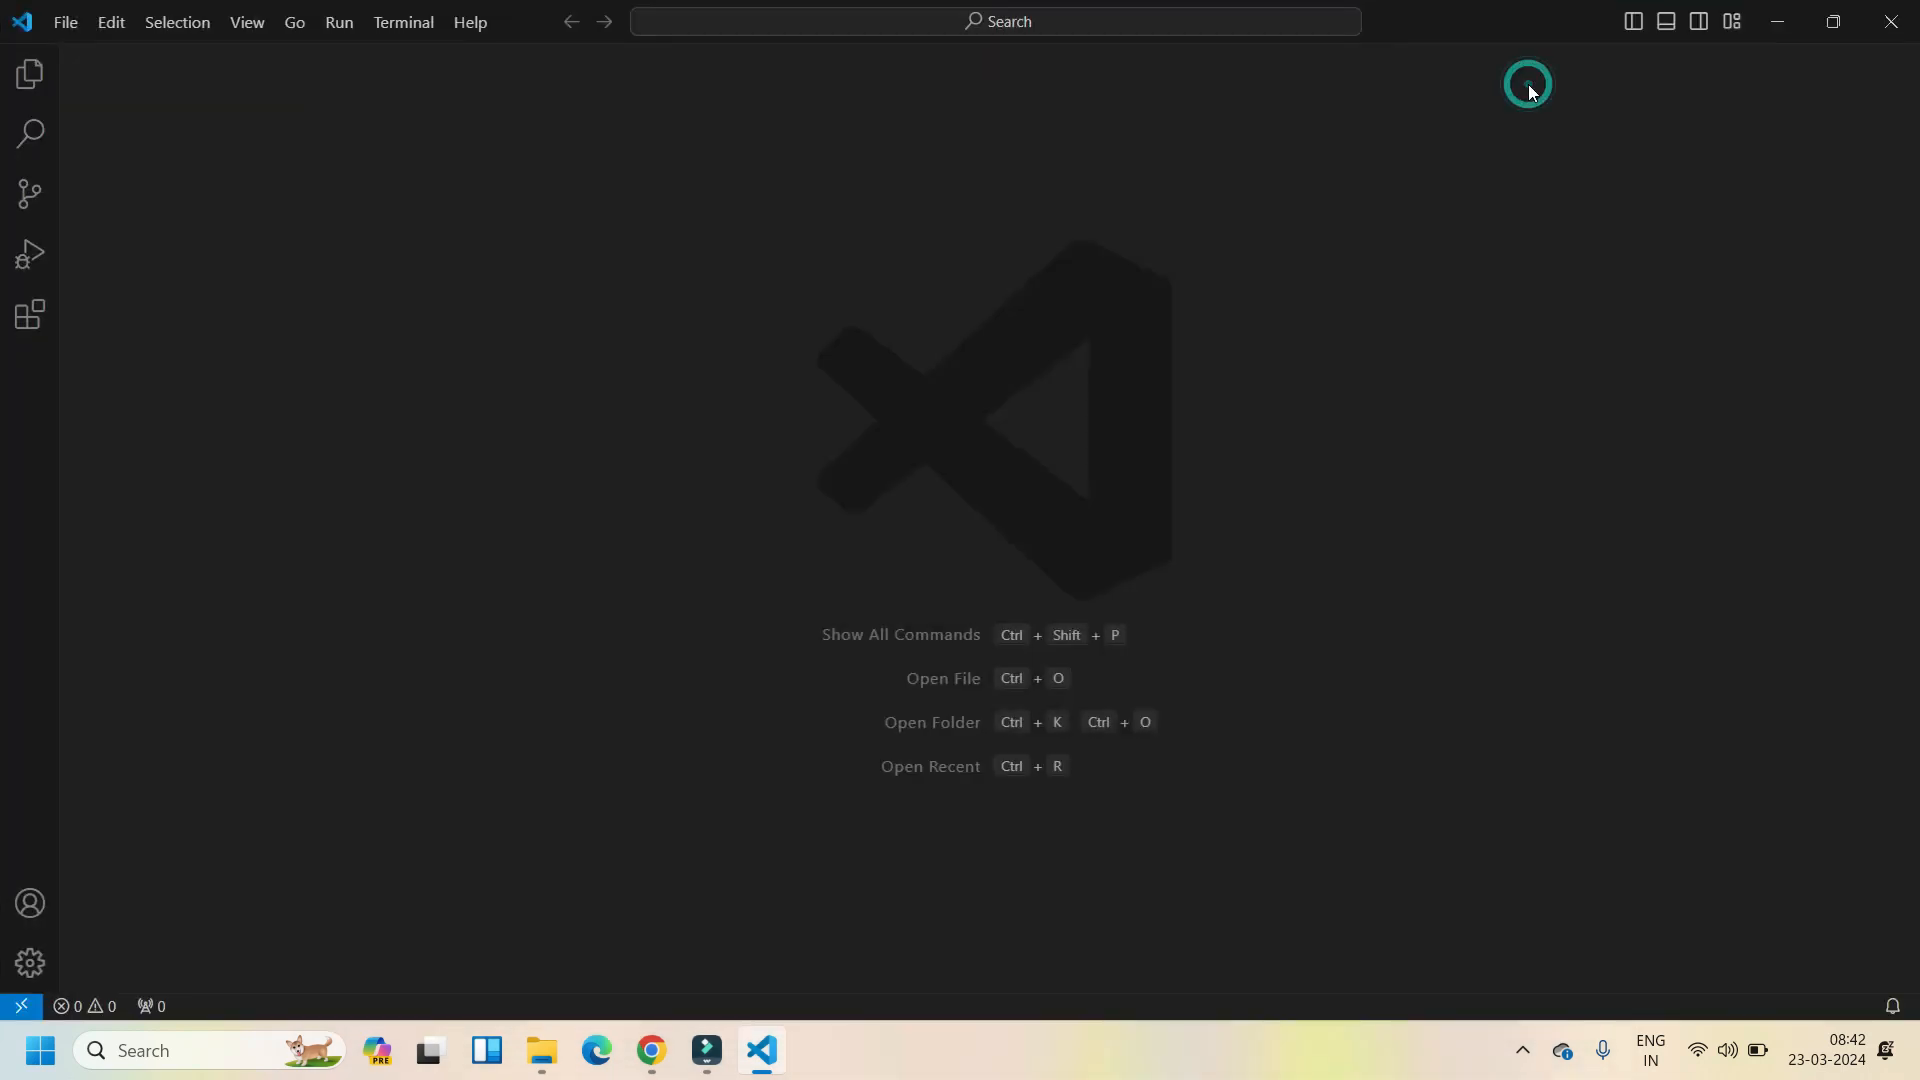
left_click(408, 22)
left_click(441, 60)
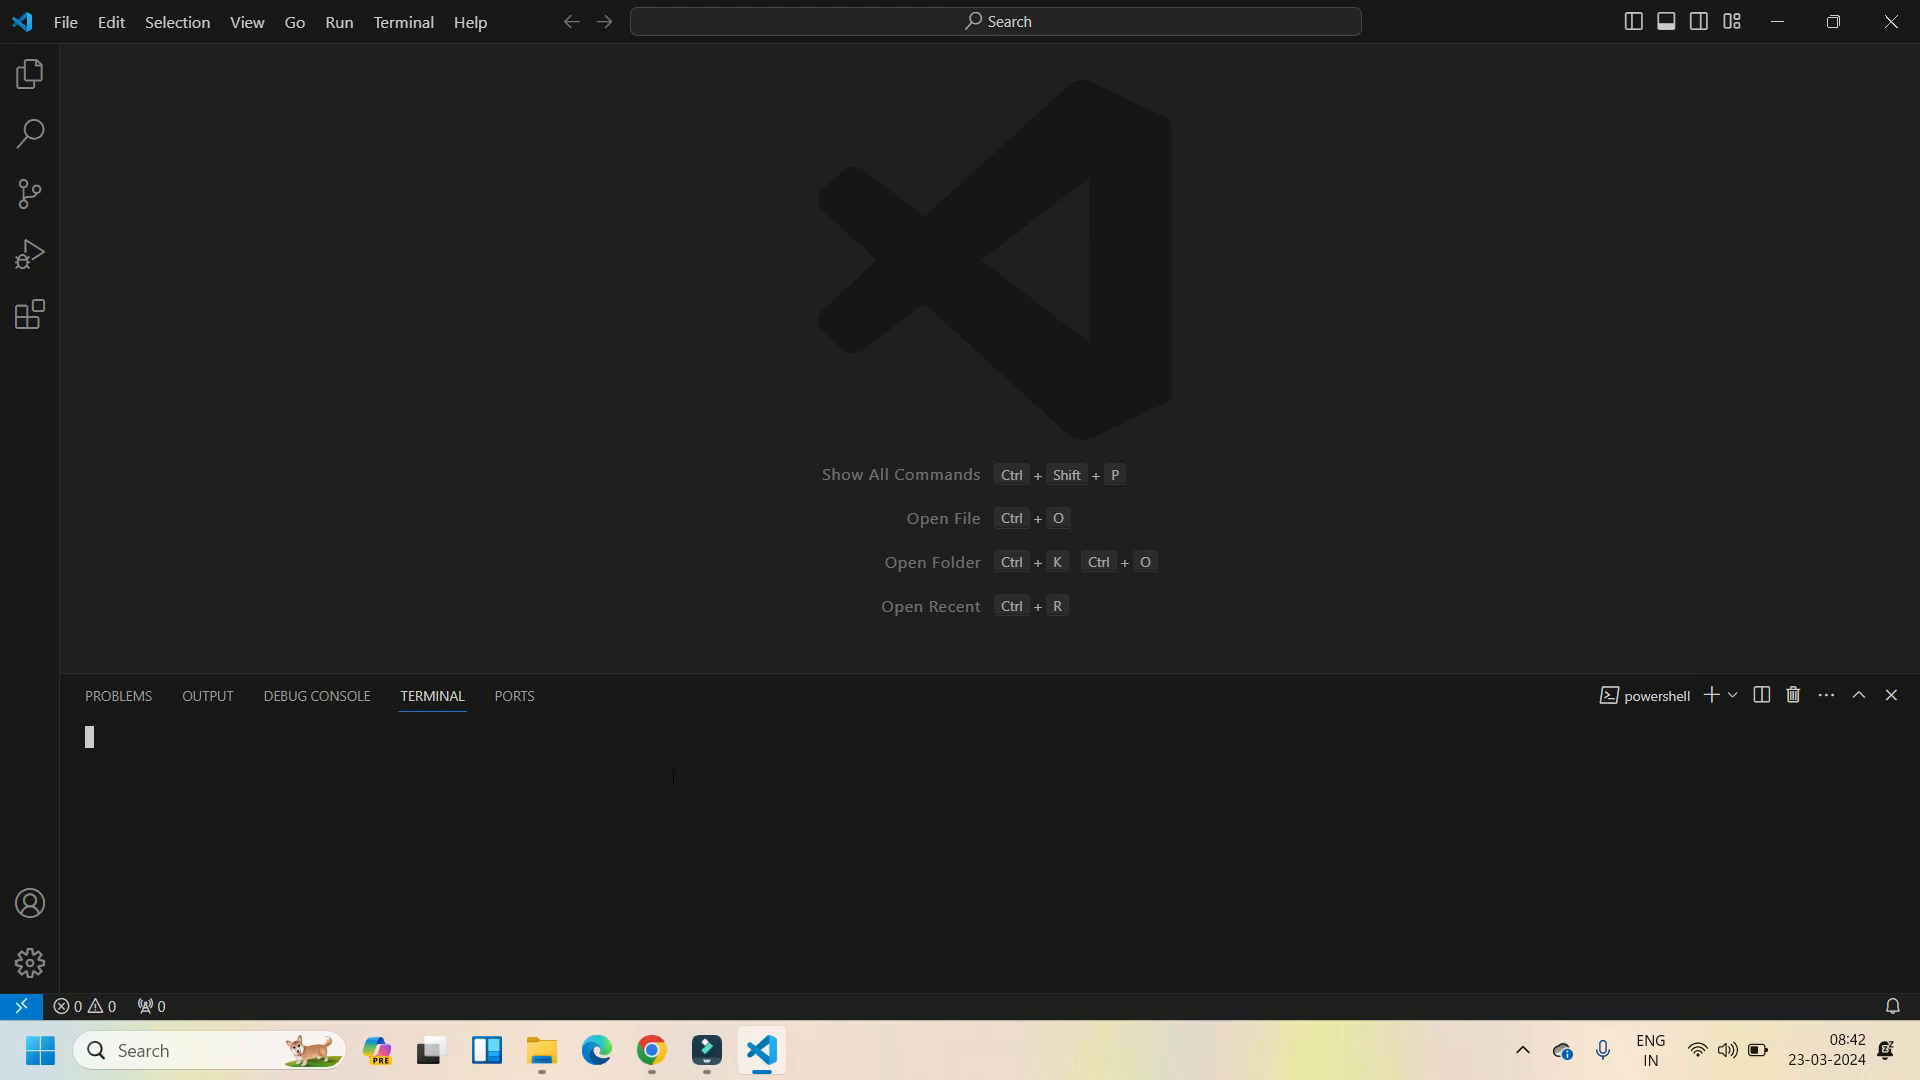
left_click(337, 781)
- Try to check the installed Node.js version by running node -version in the terminal
type("node")
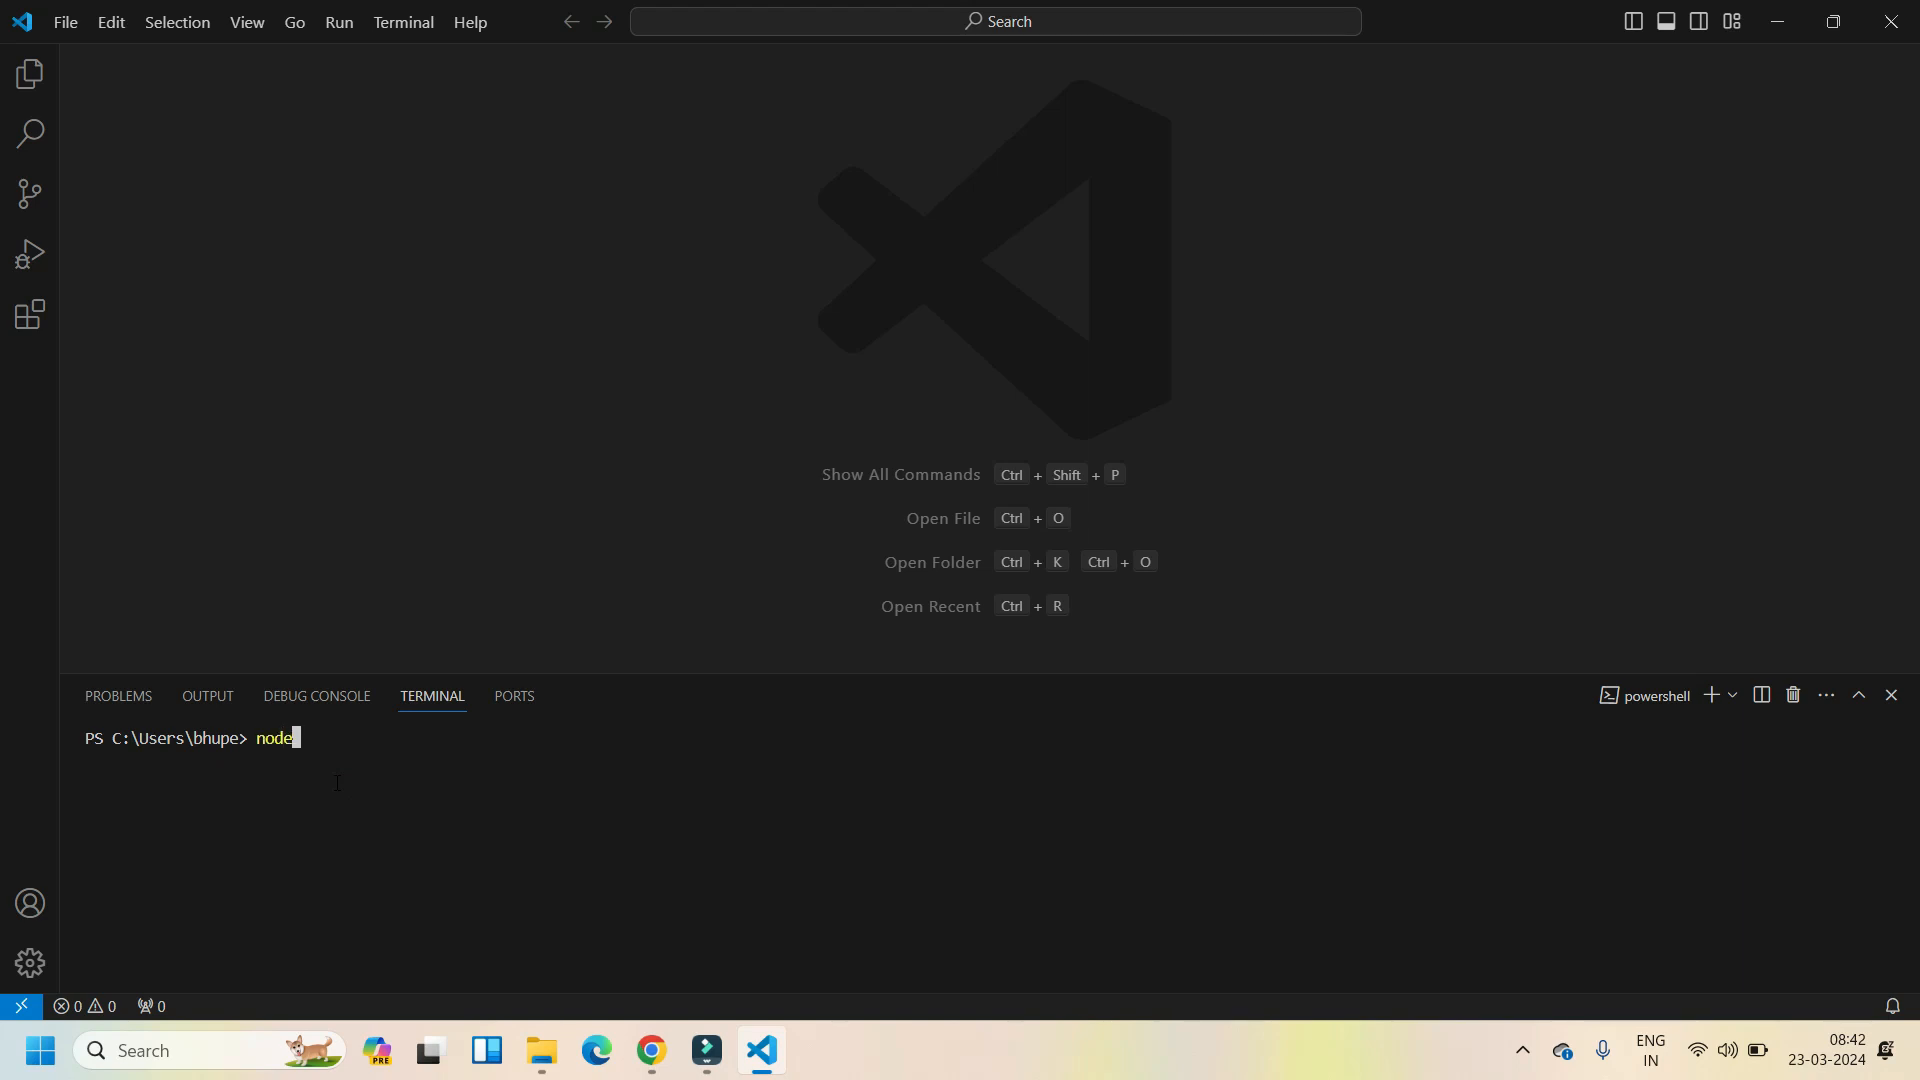
type(" -version")
key("Return")
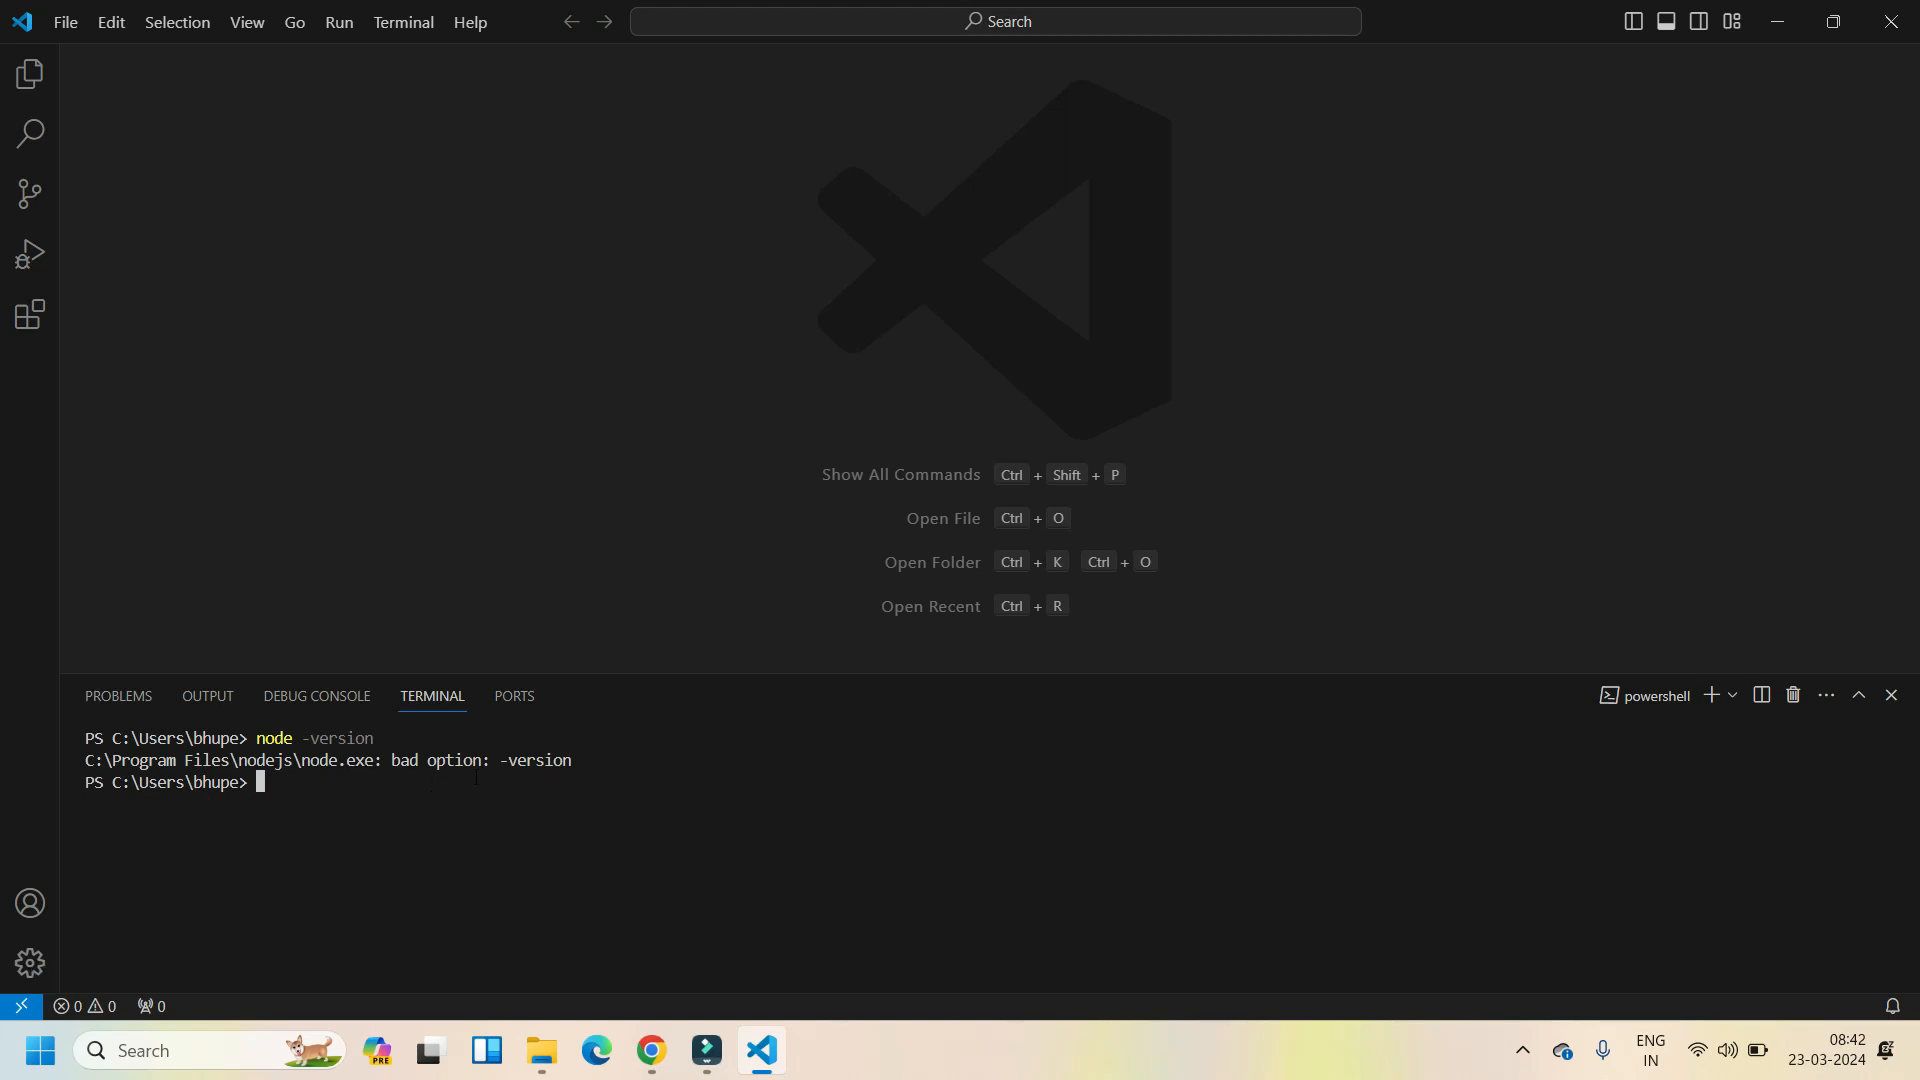
- Switch to Chrome, search Google in a new tab for "command to check node version", and highlight the command node -v in the answer
left_click(651, 1050)
left_click(658, 25)
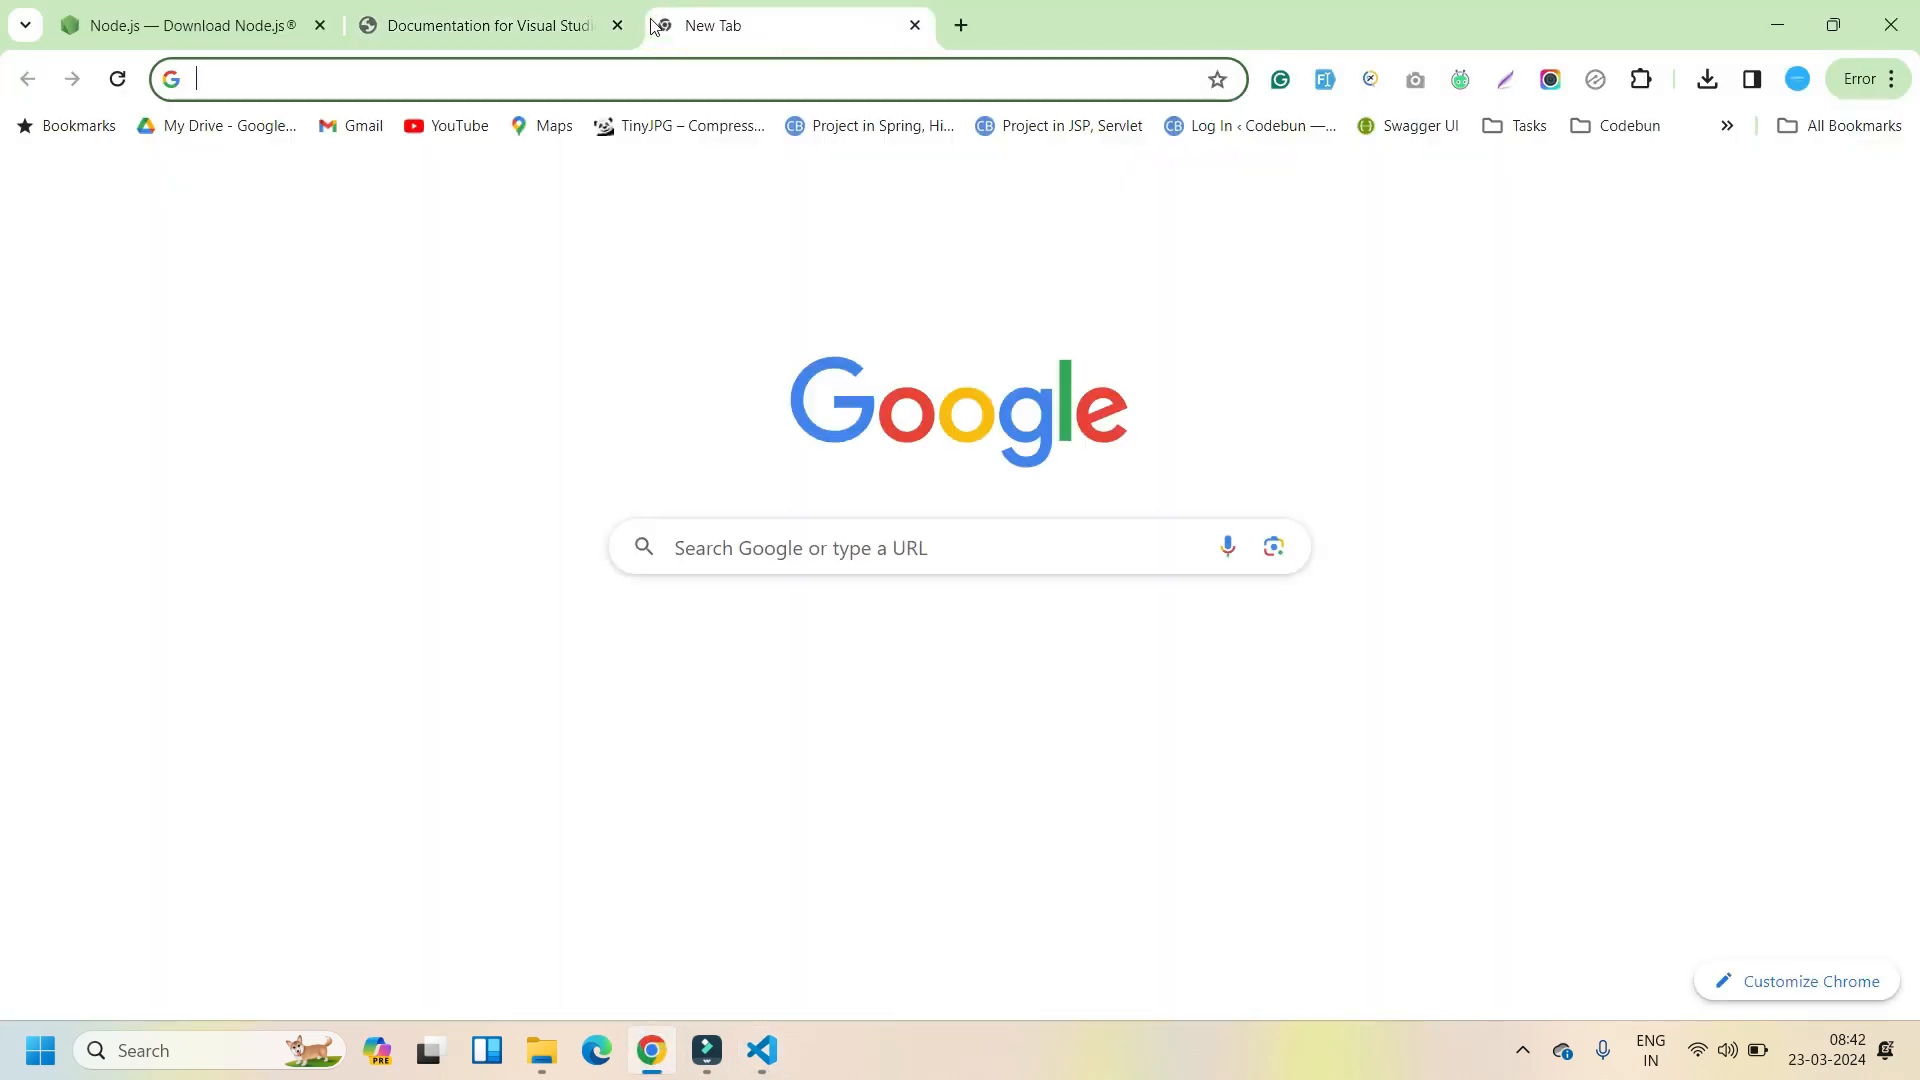
type("comm")
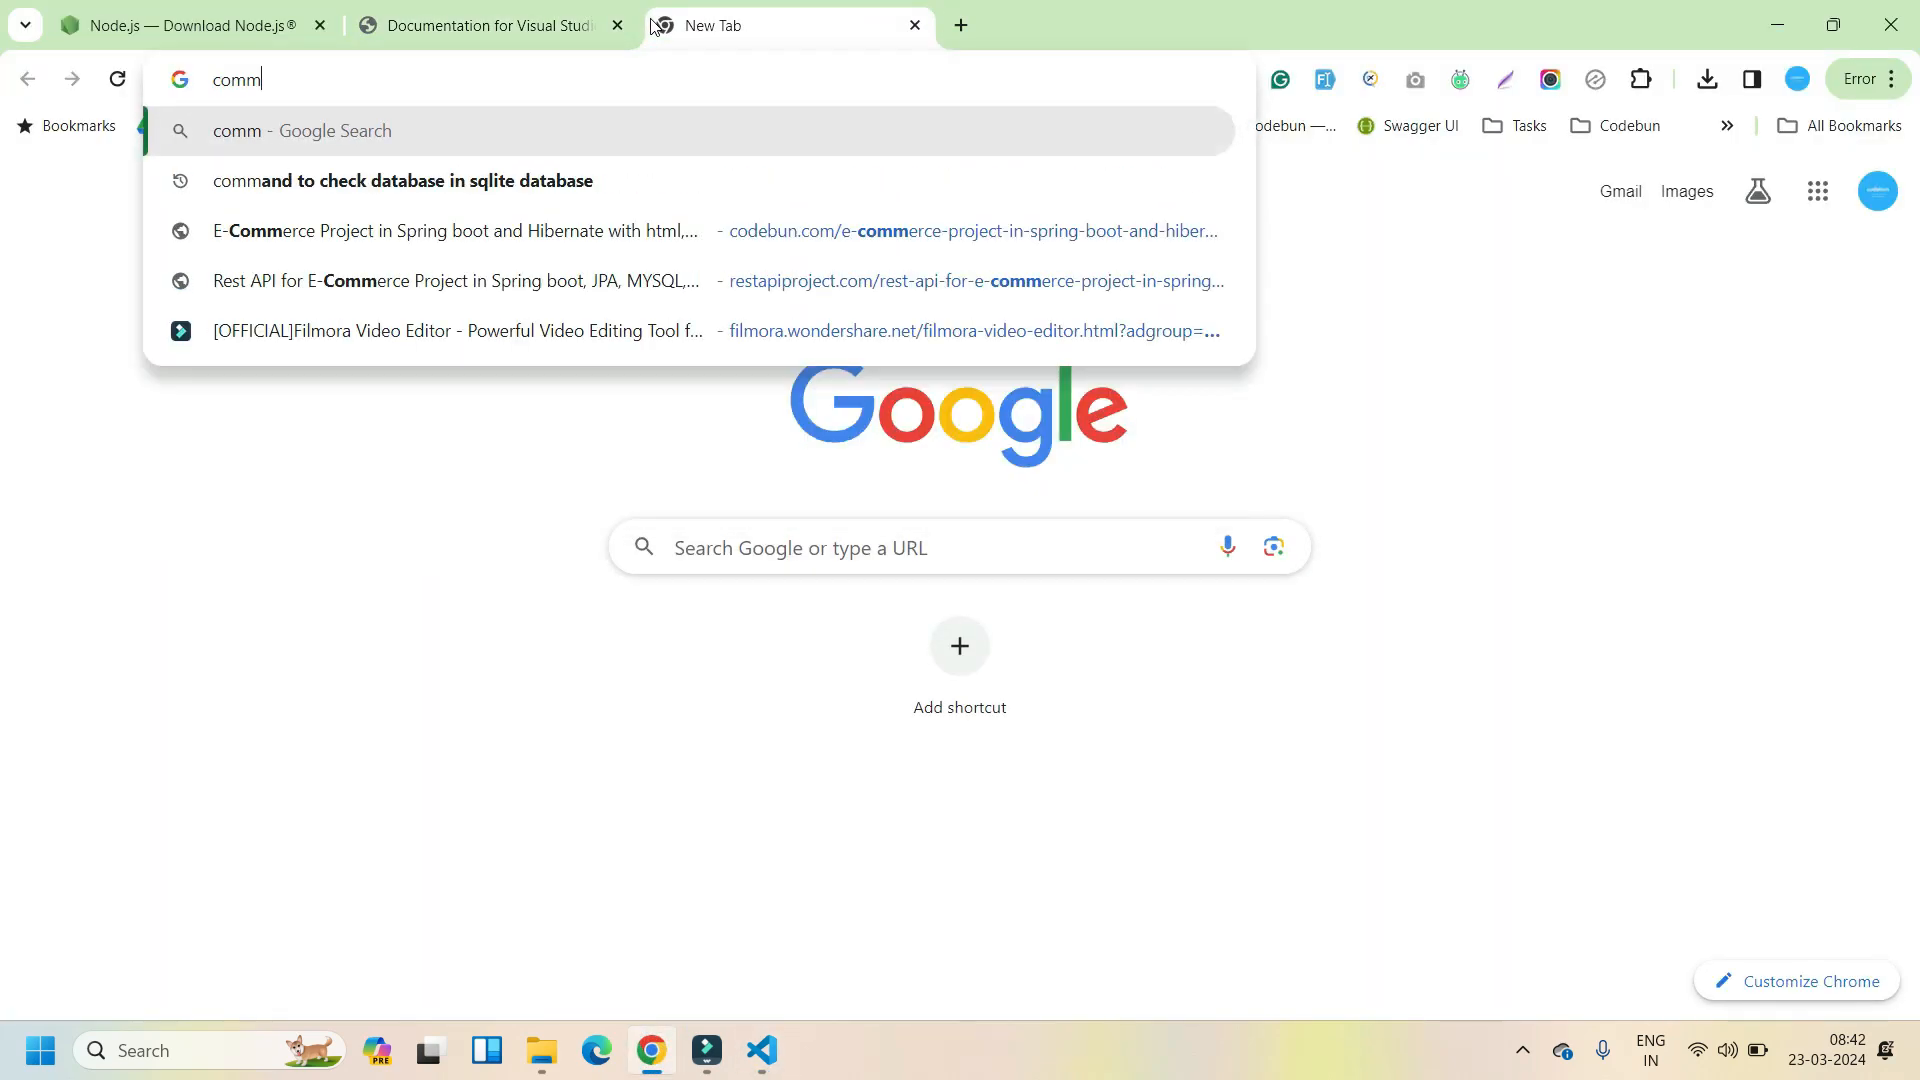
type("and to check no")
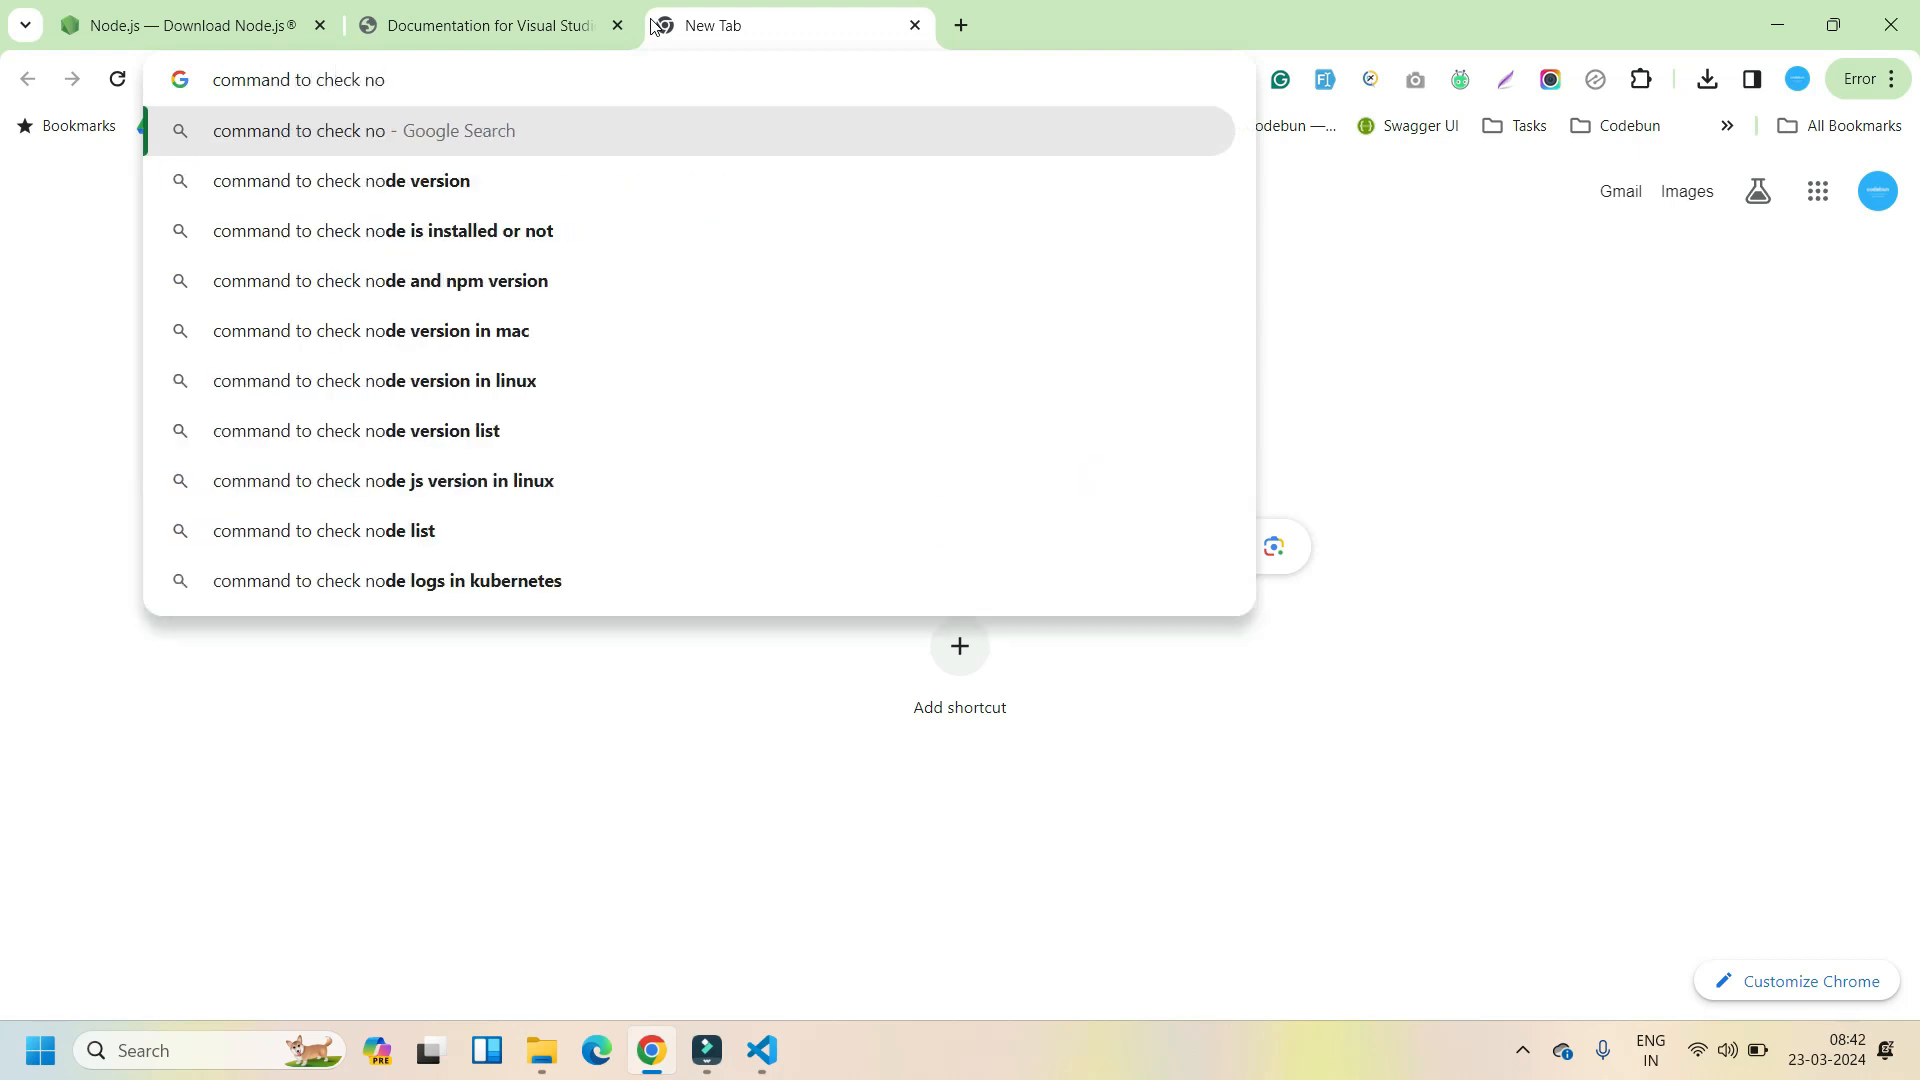
key("Down")
key("Return")
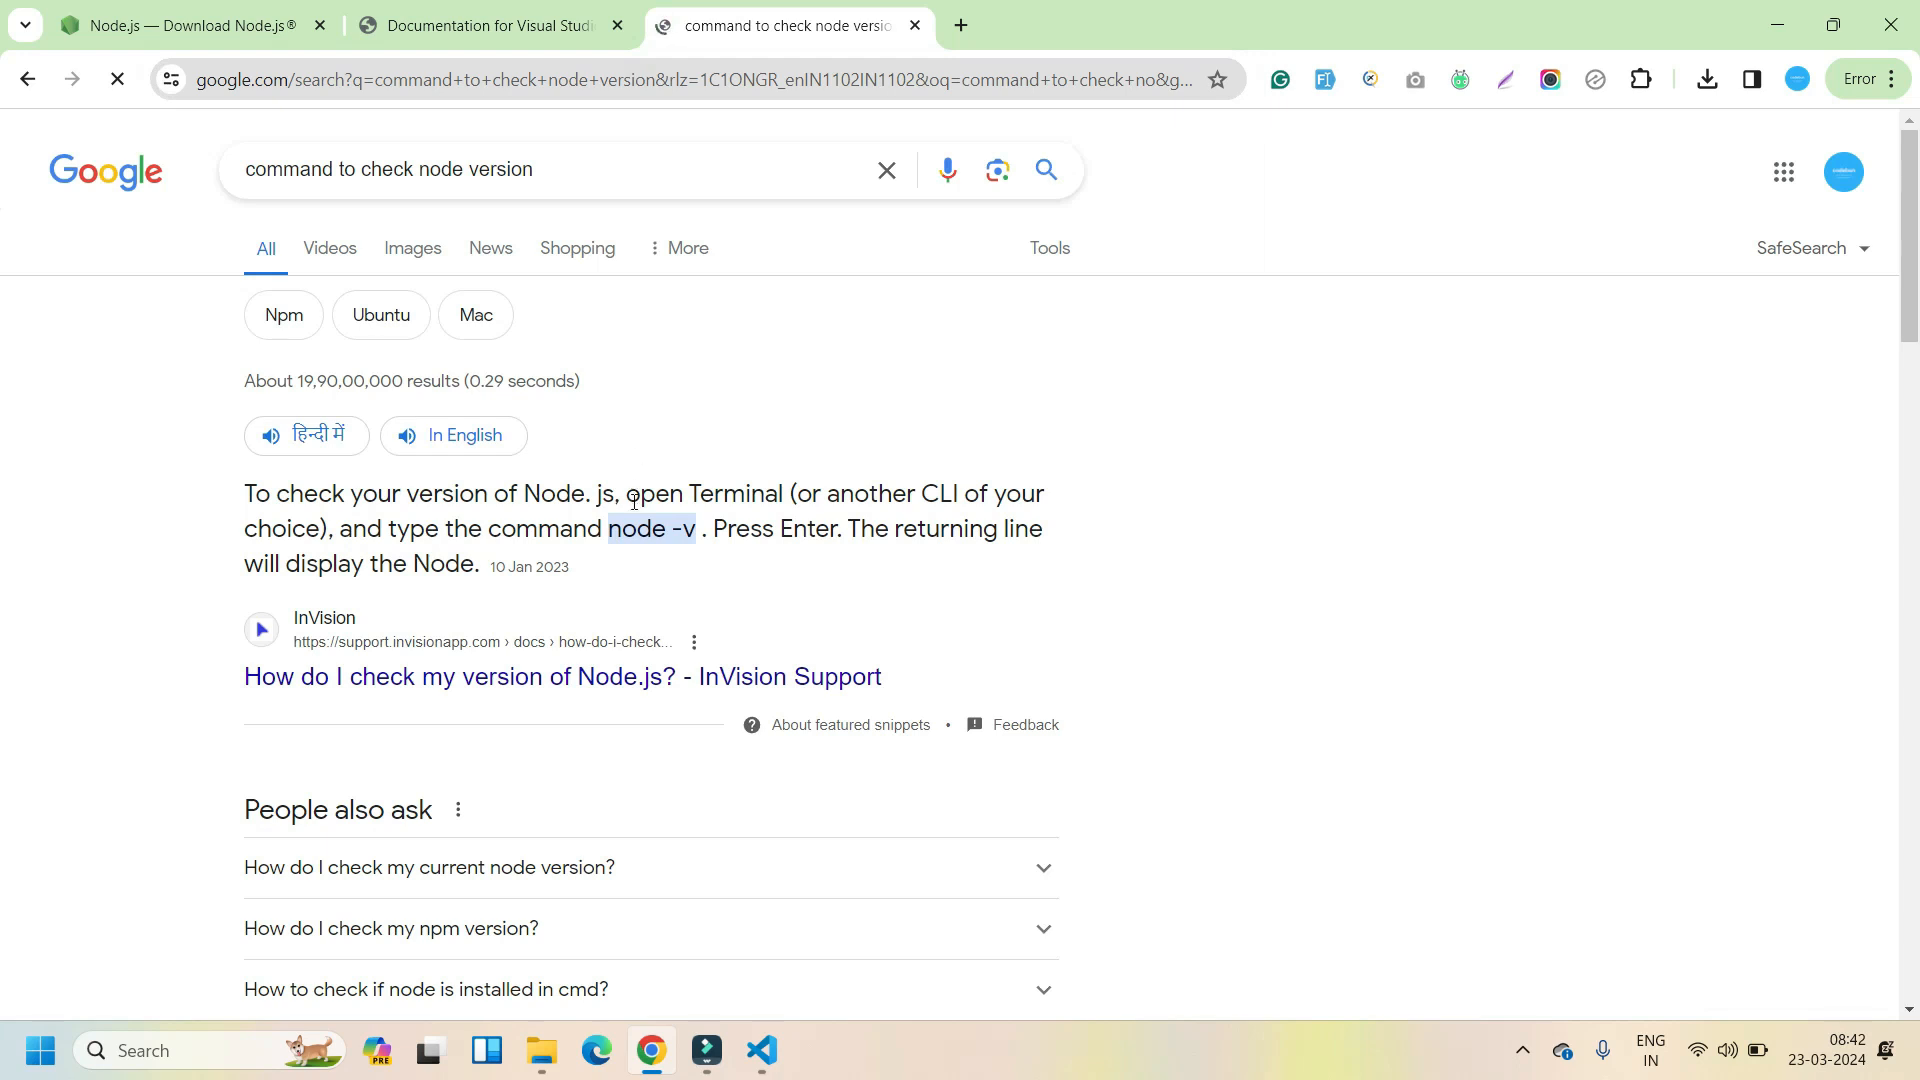
left_click_drag(607, 527, 692, 519)
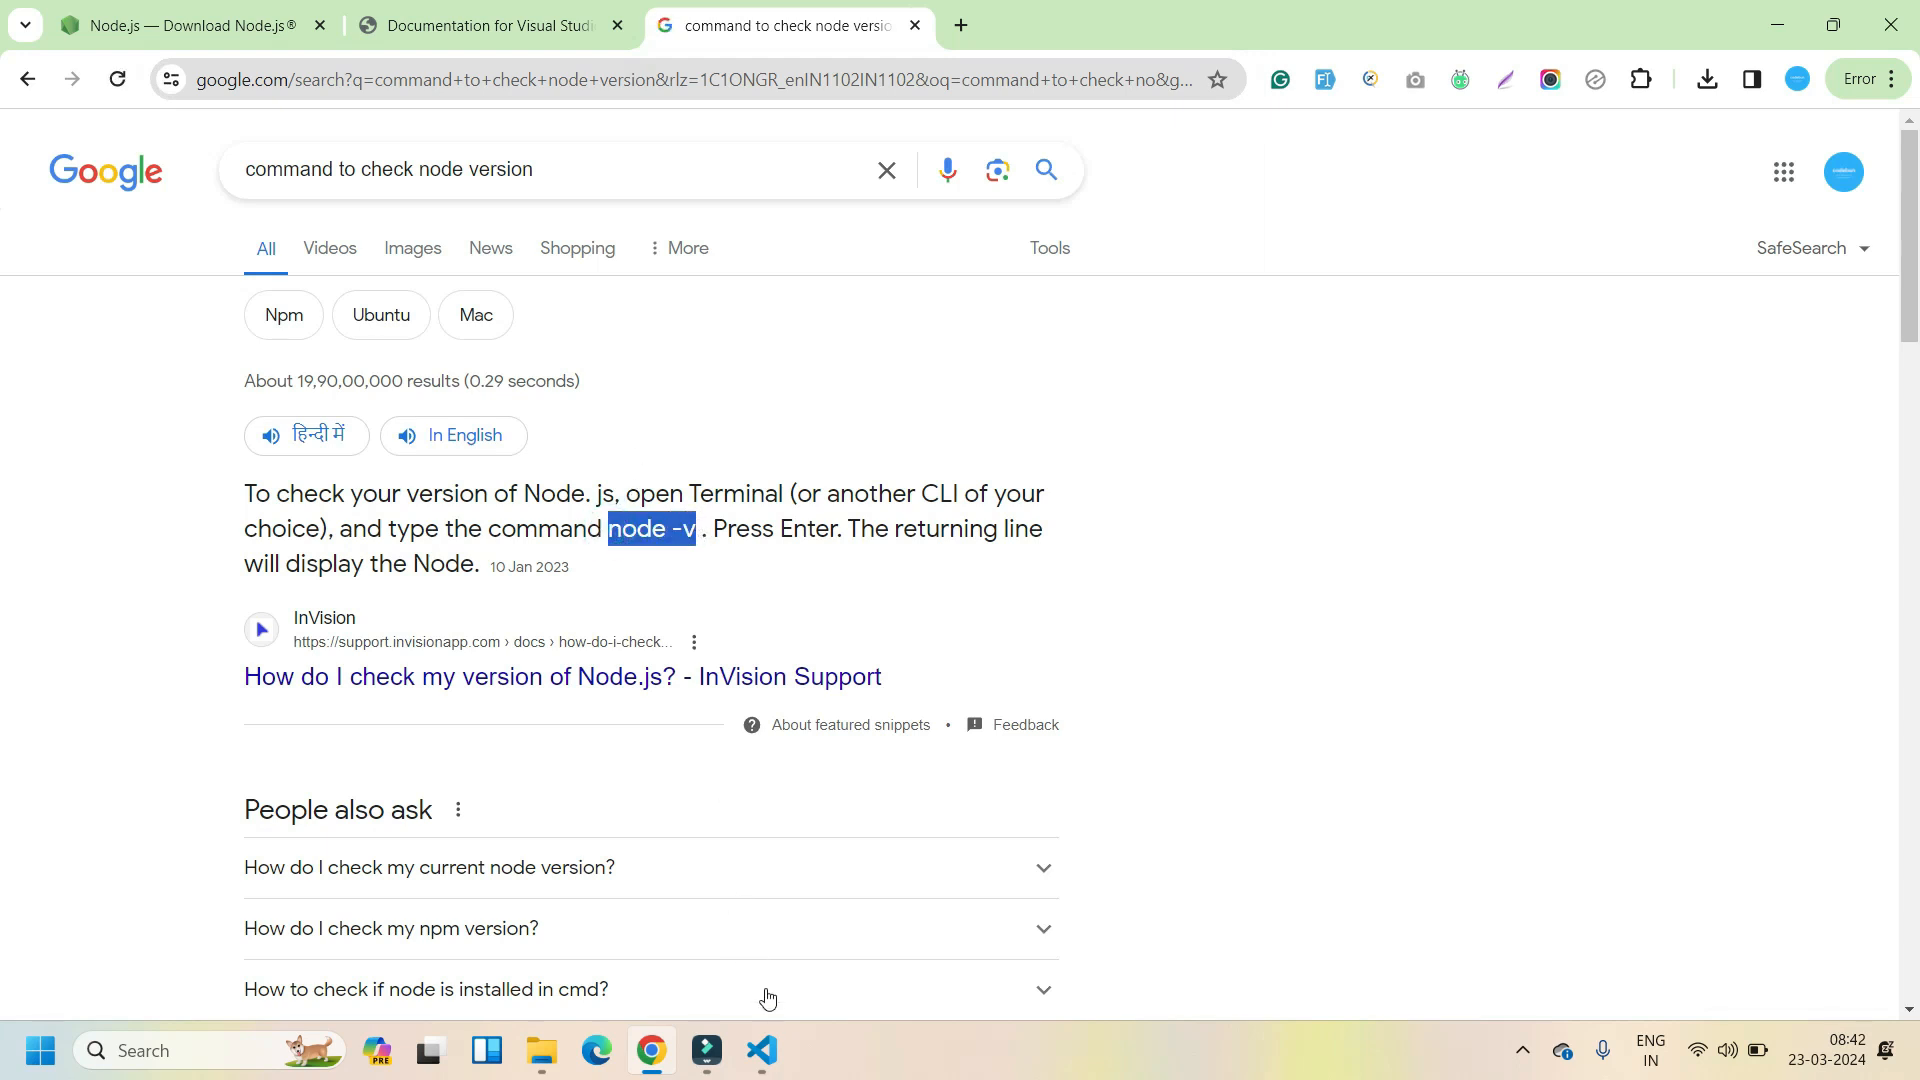
- Return to Visual Studio Code and run node -v in the terminal to check the Node.js version
left_click(762, 1049)
type("node -v")
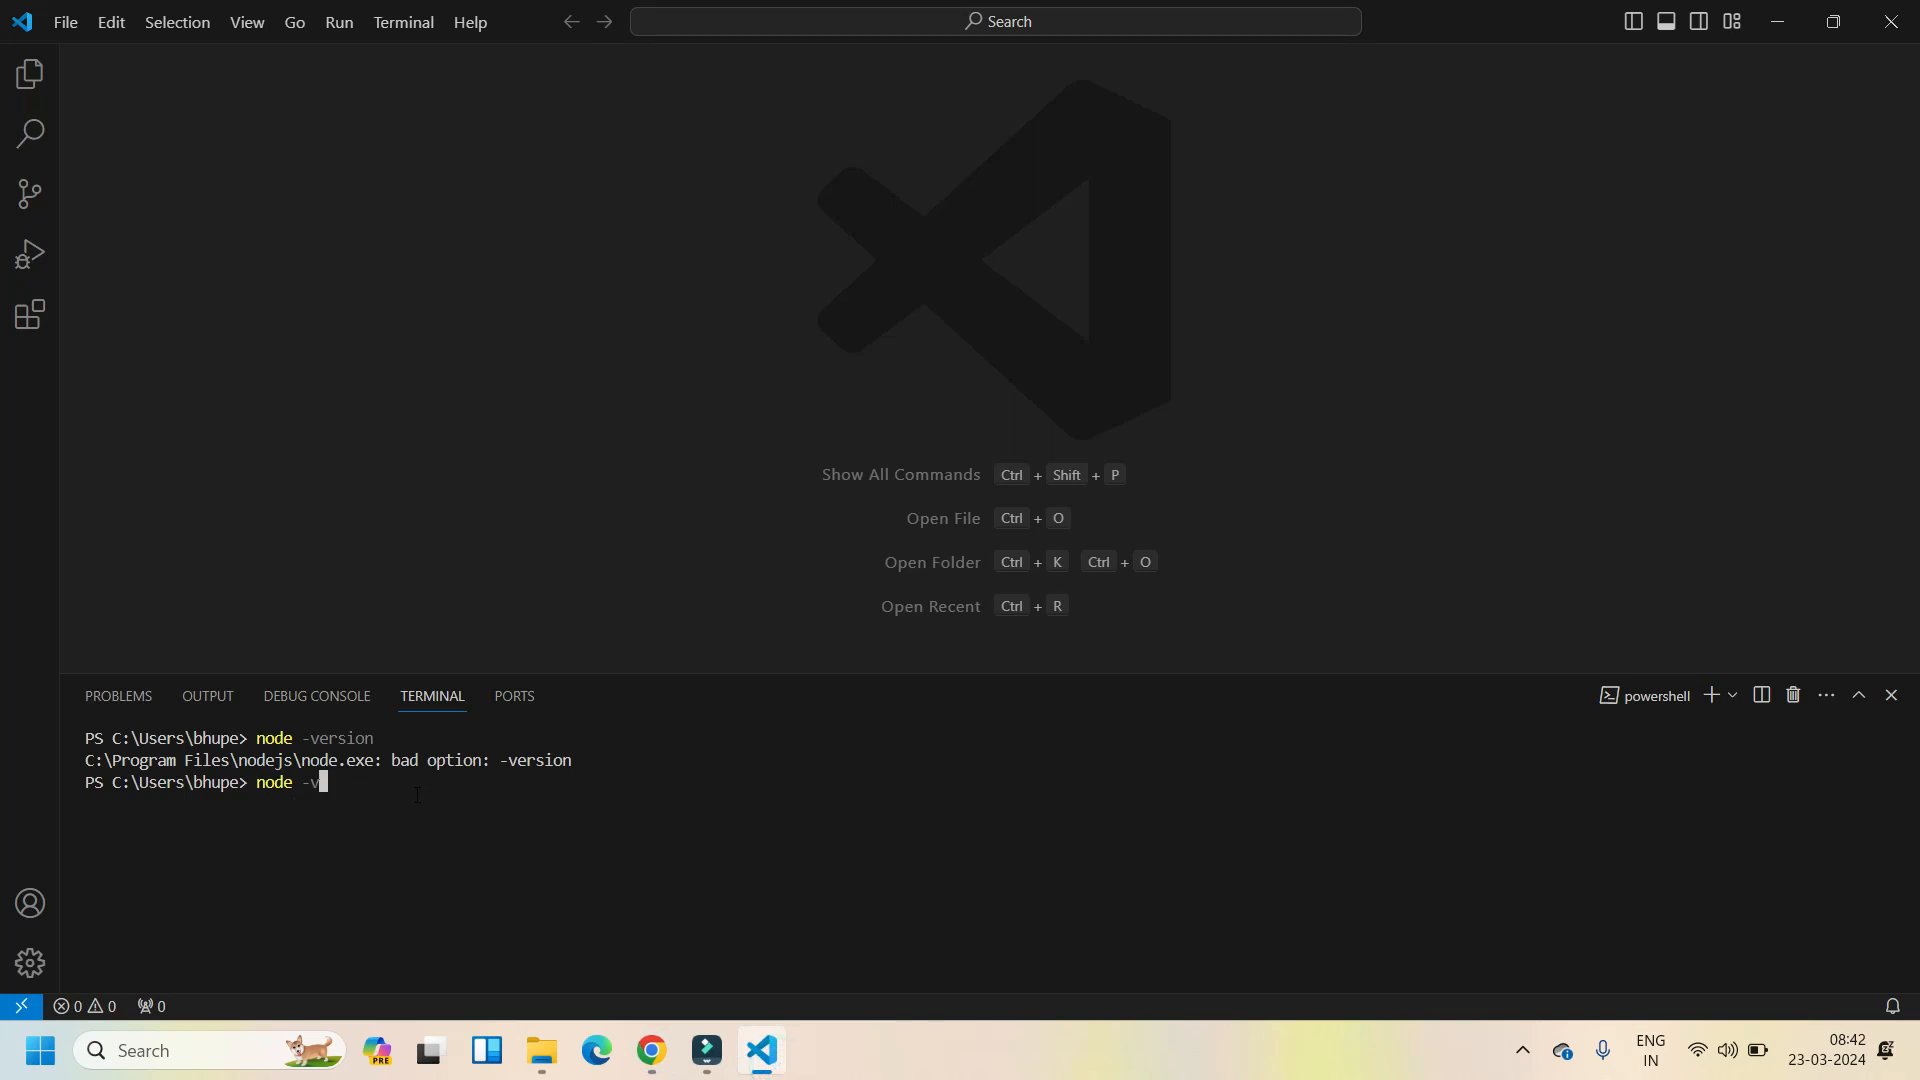
key("Return")
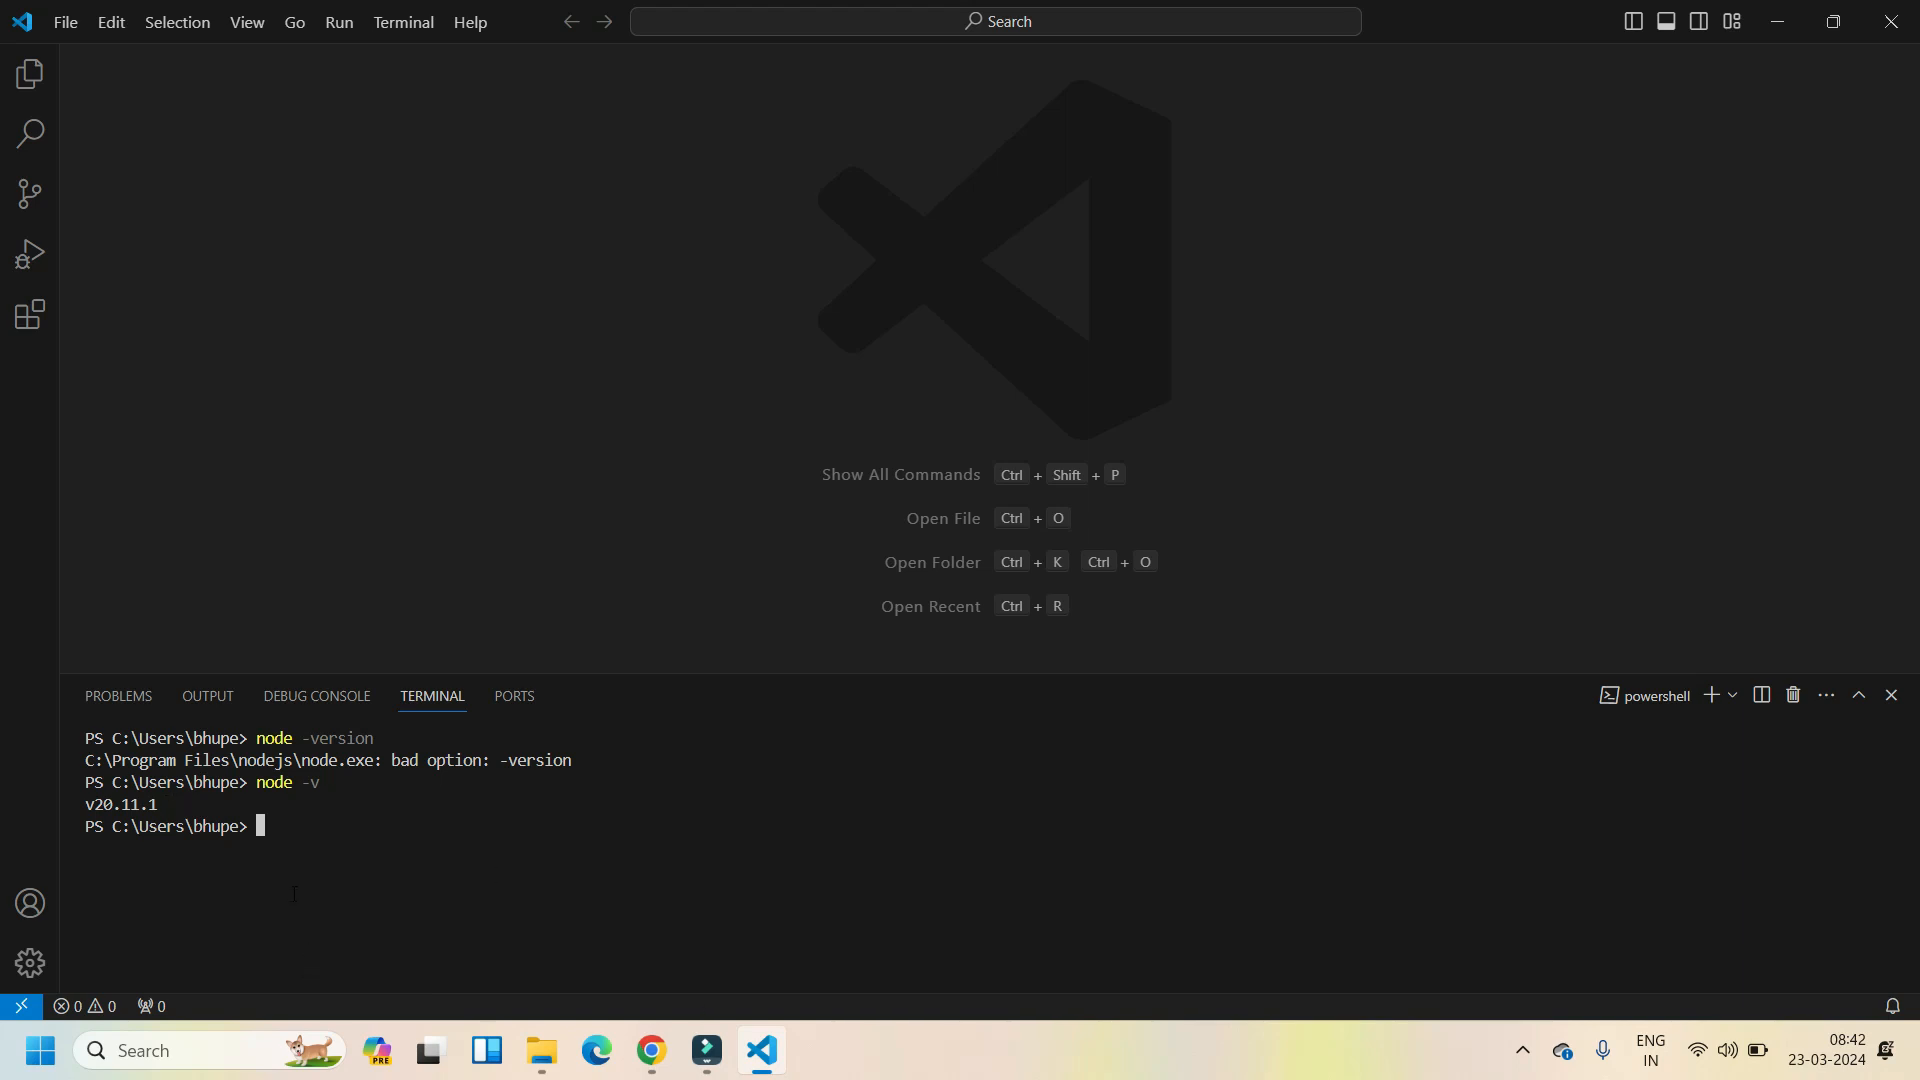
left_click(62, 30)
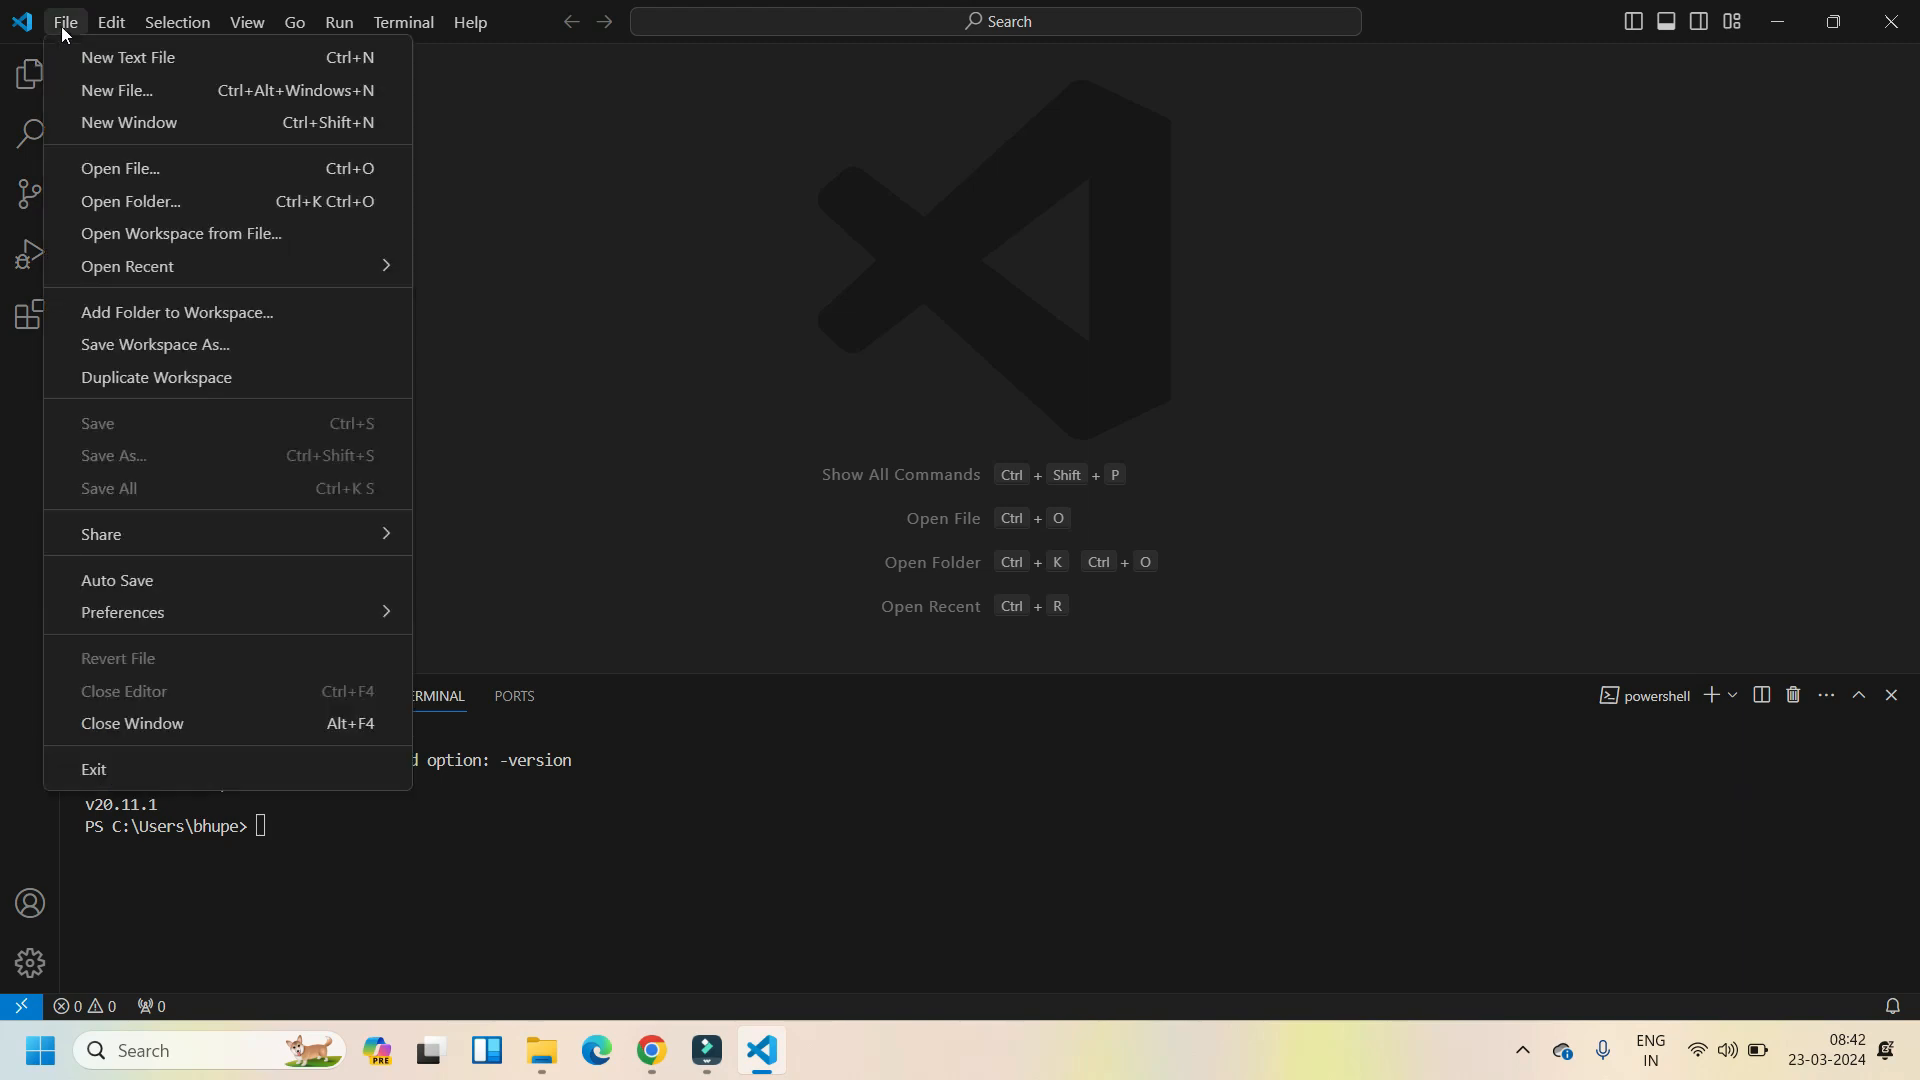
left_click(620, 408)
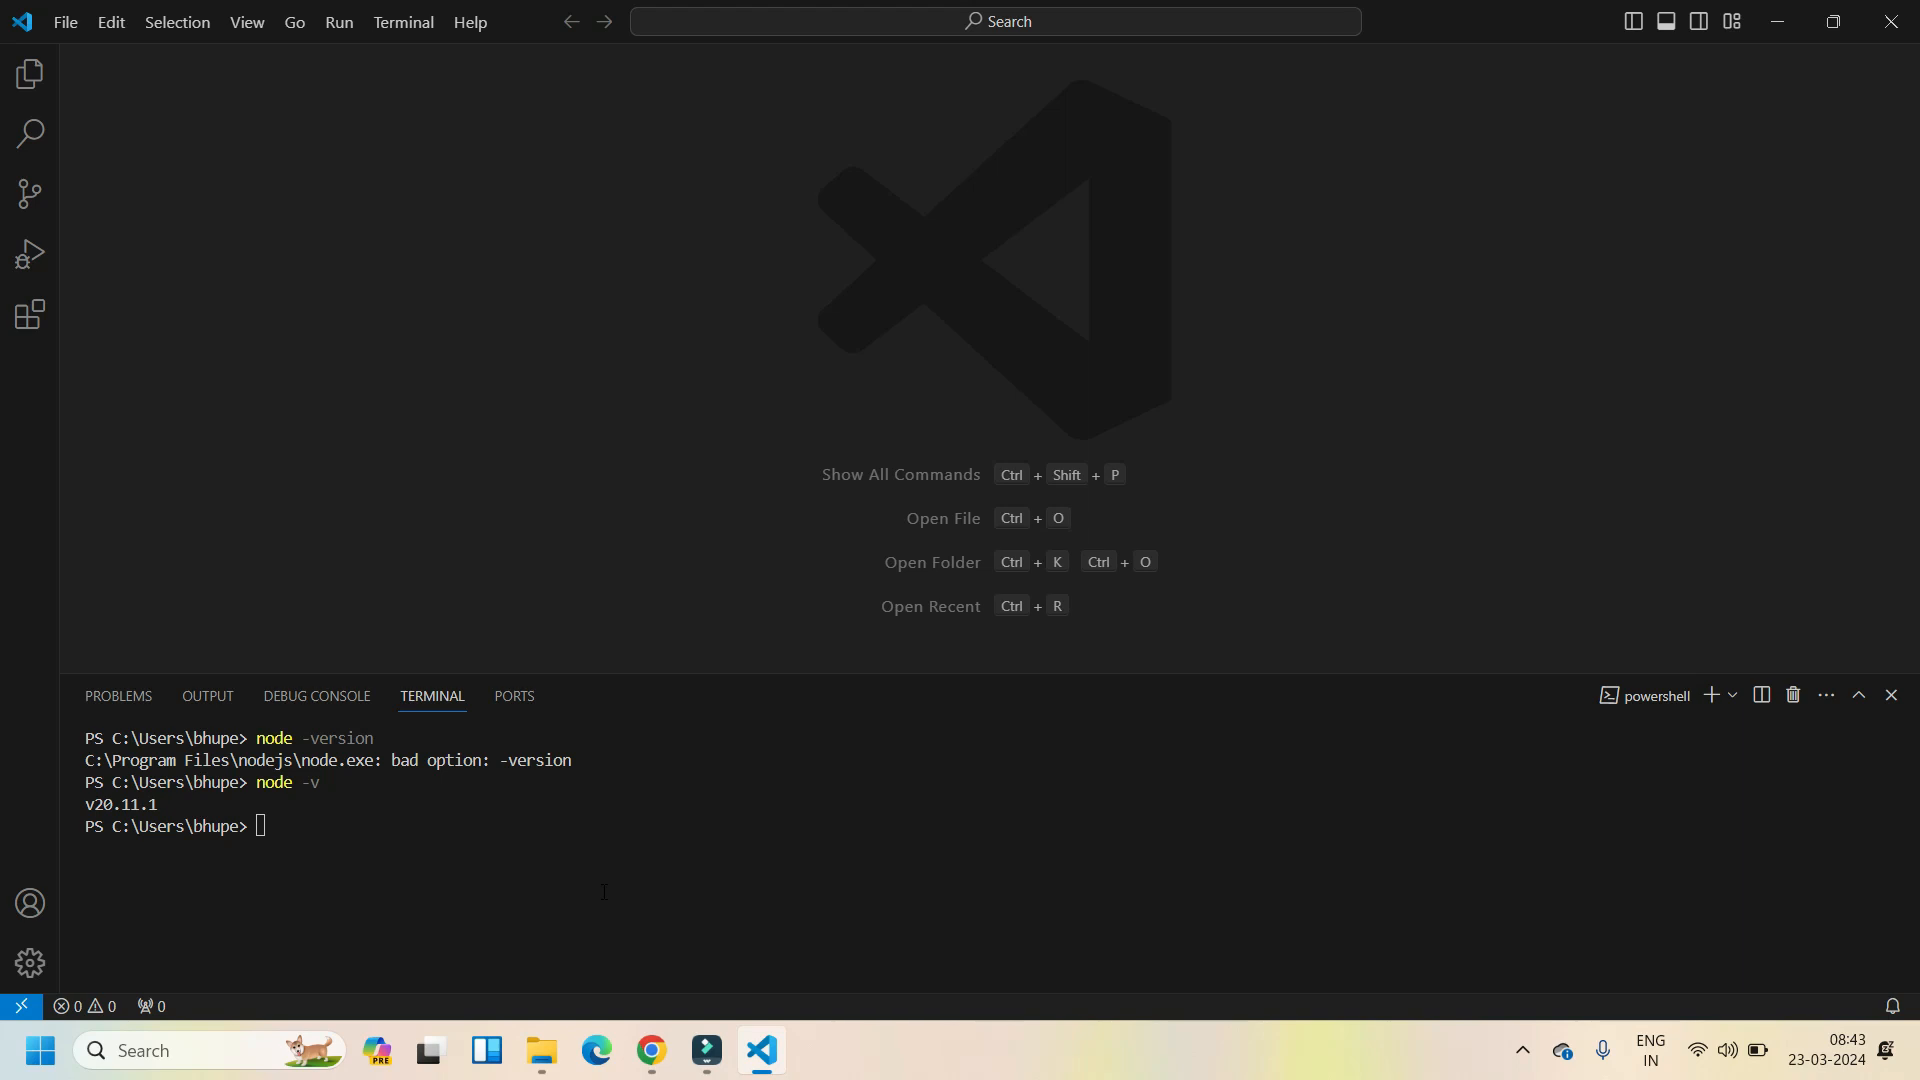
left_click(1523, 1049)
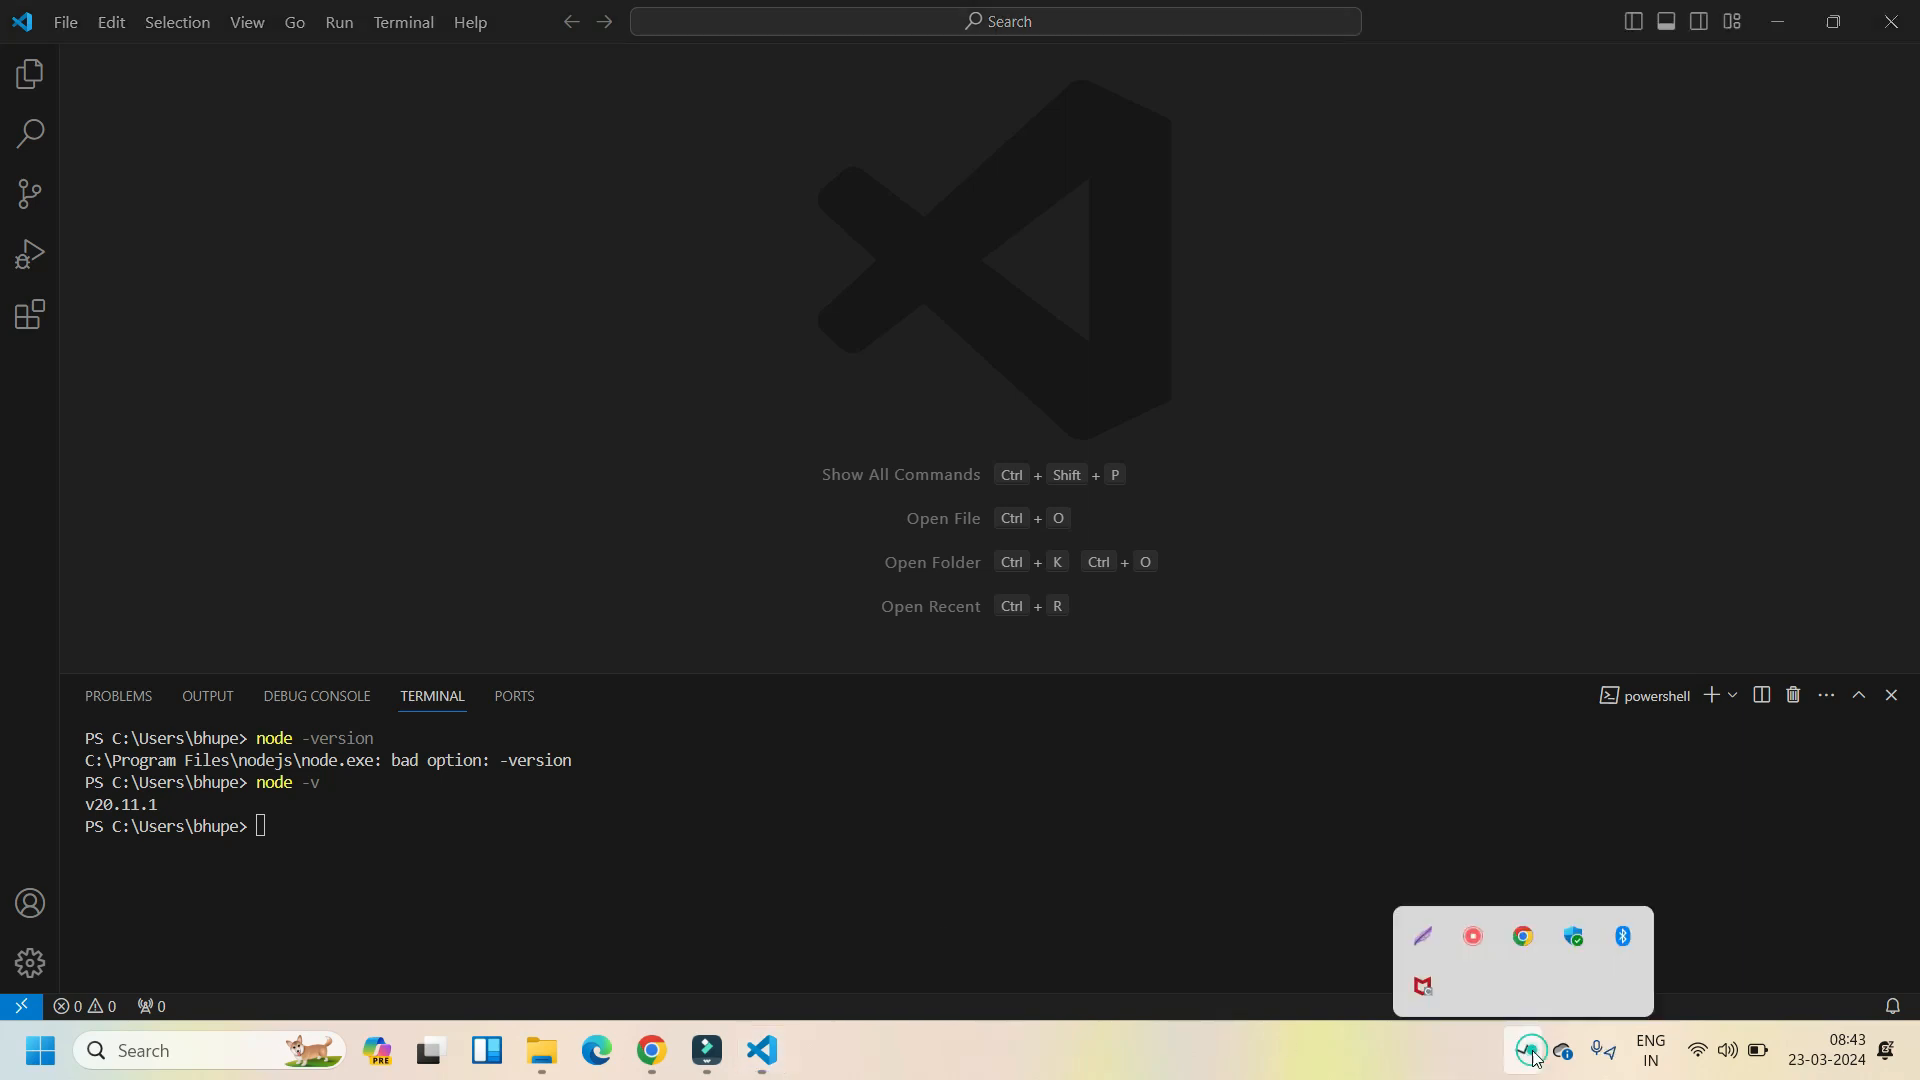
right_click(1476, 929)
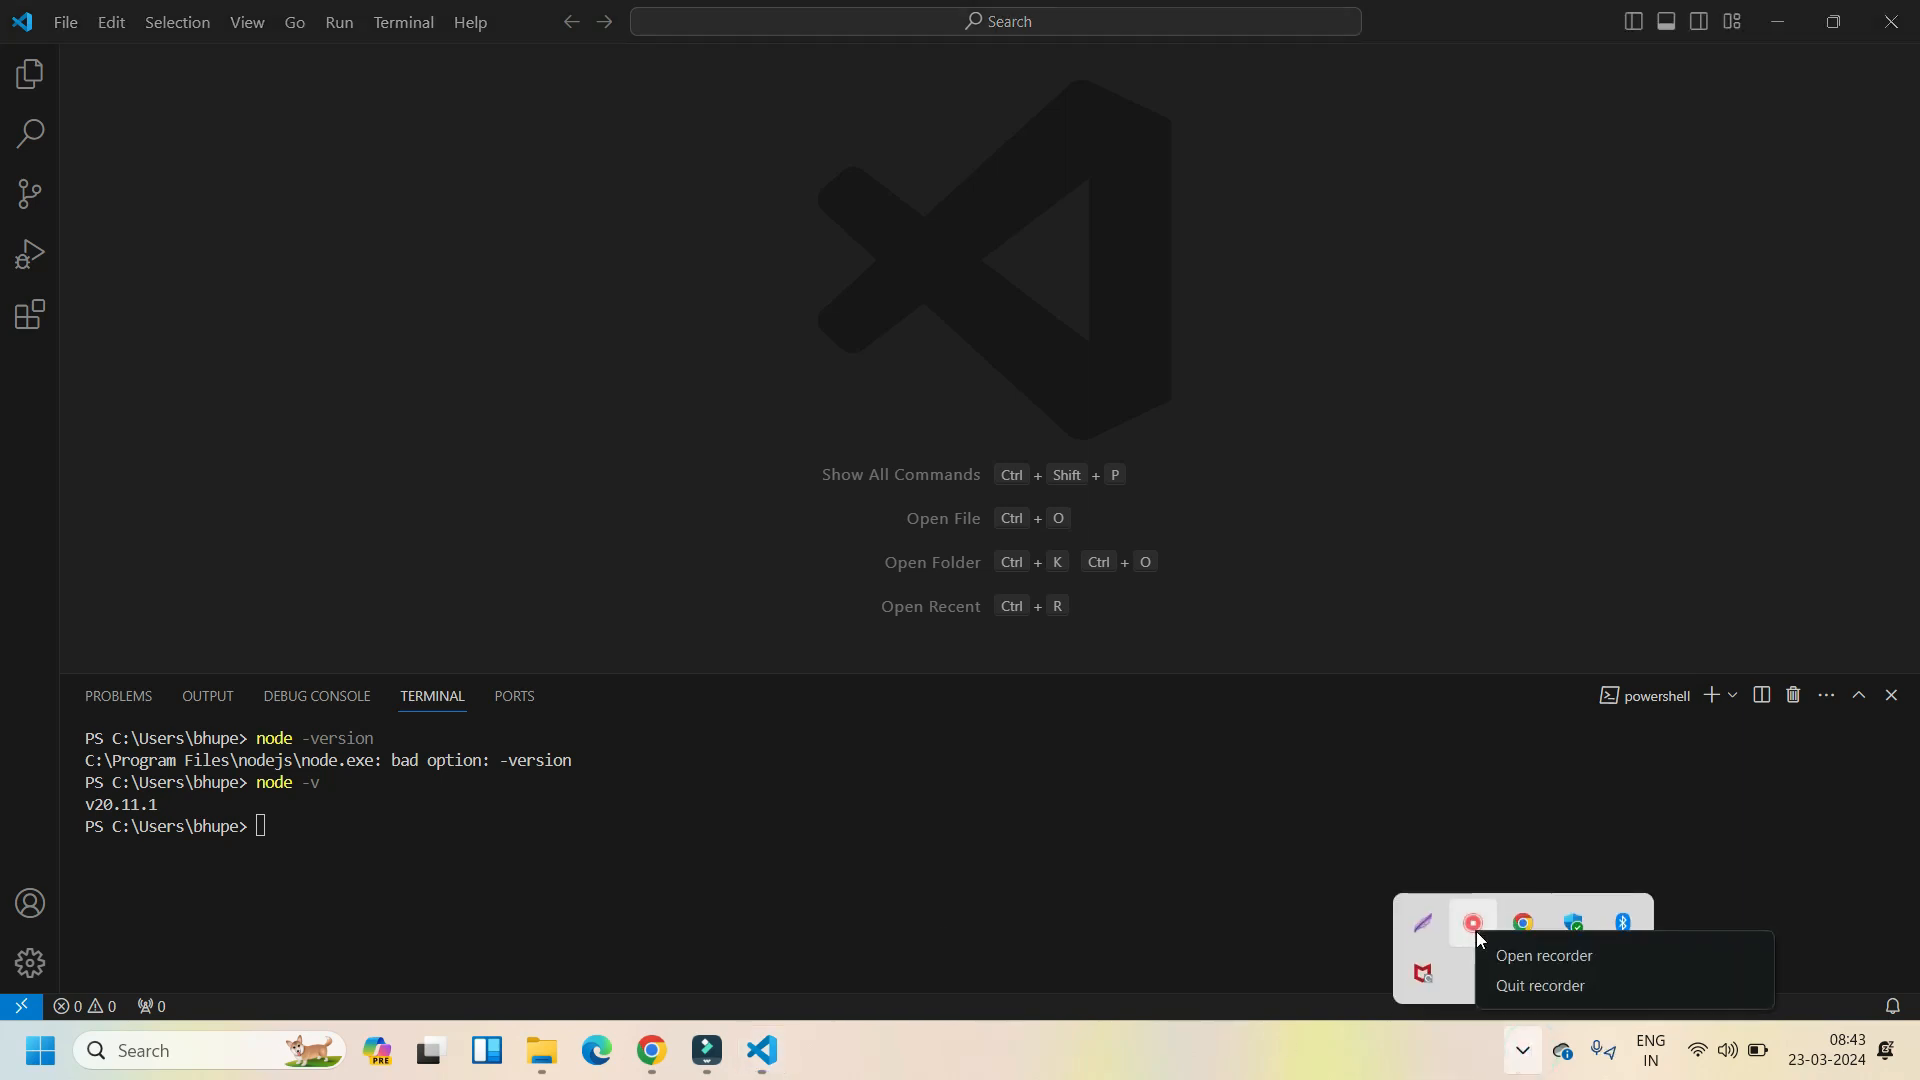